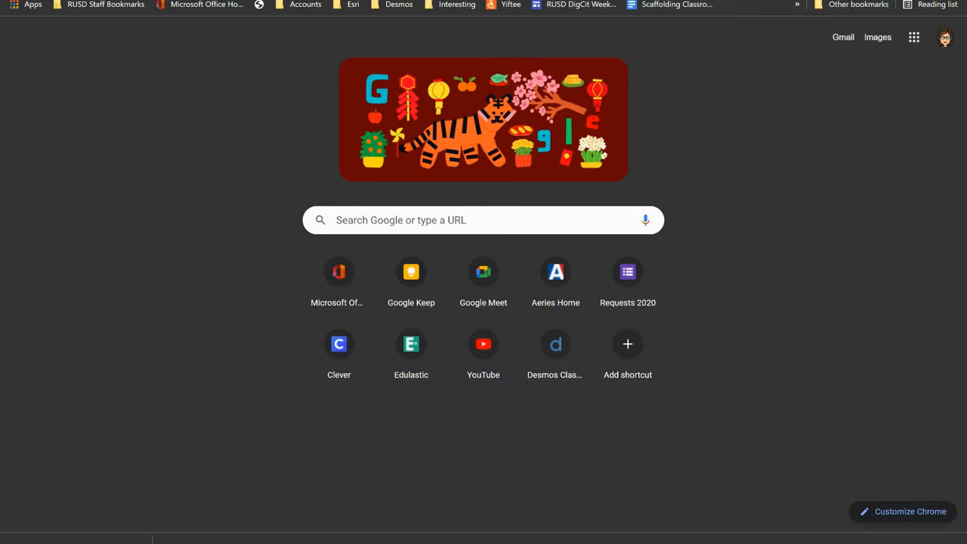
Search the Chrome Web Store for Screencastify and open the Screencastify - Screen Video Recorder page.
{"action": "left_click", "coordinate": [154, 1]}
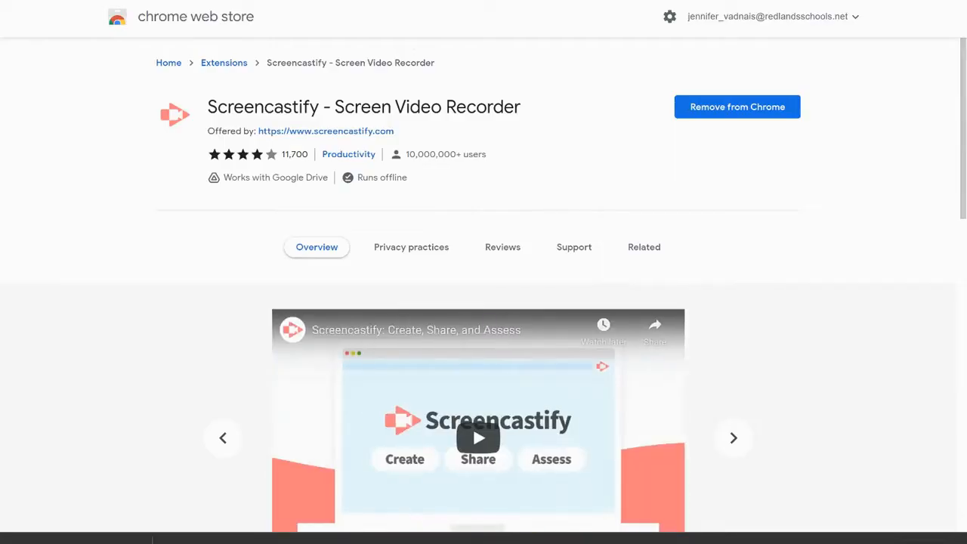
{"action": "left_click", "coordinate": [229, 68]}
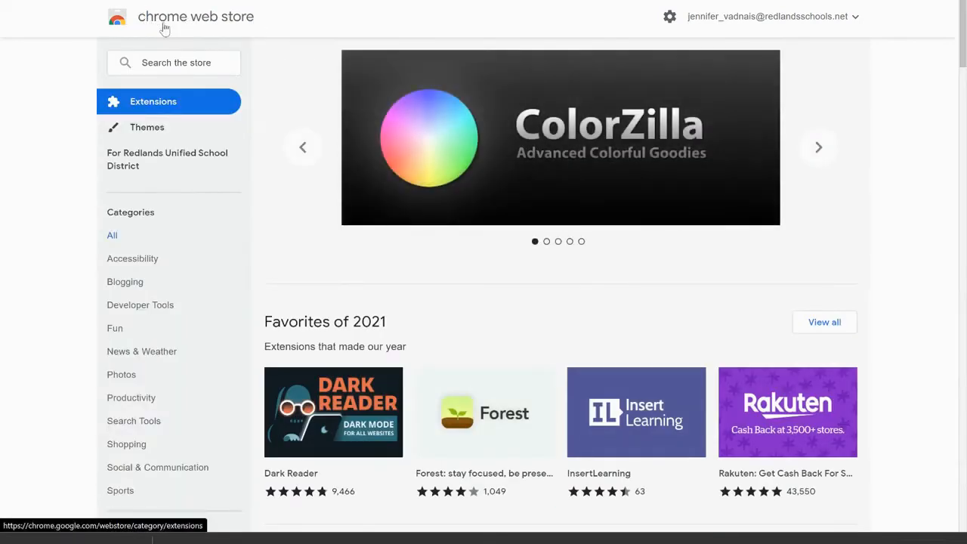
{"action": "left_click", "coordinate": [197, 60]}
{"action": "type", "text": "S"}
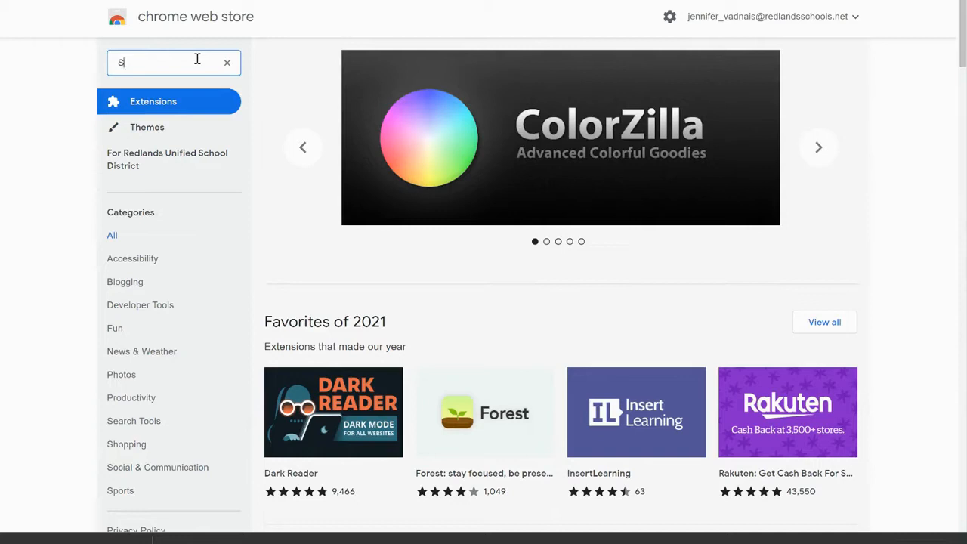
{"action": "type", "text": "creencas"}
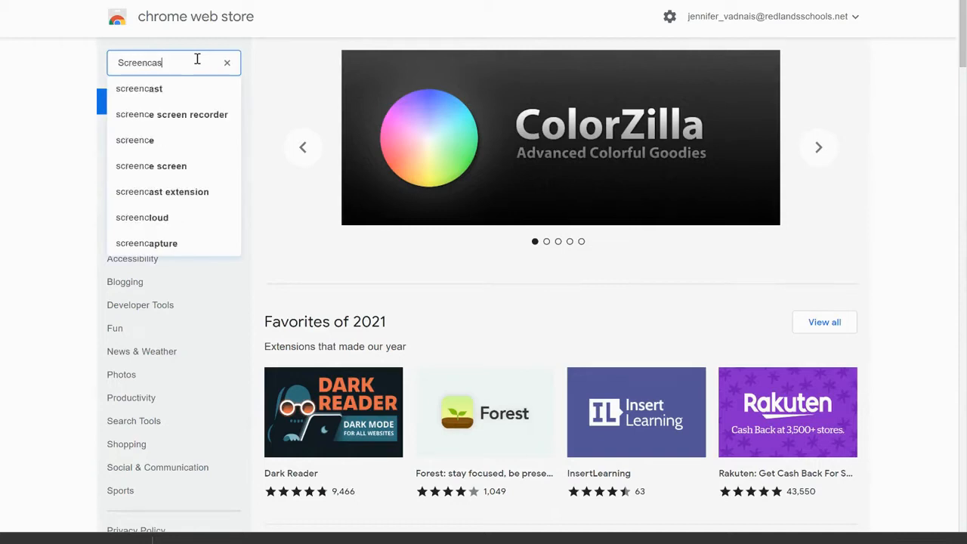
{"action": "type", "text": "tify"}
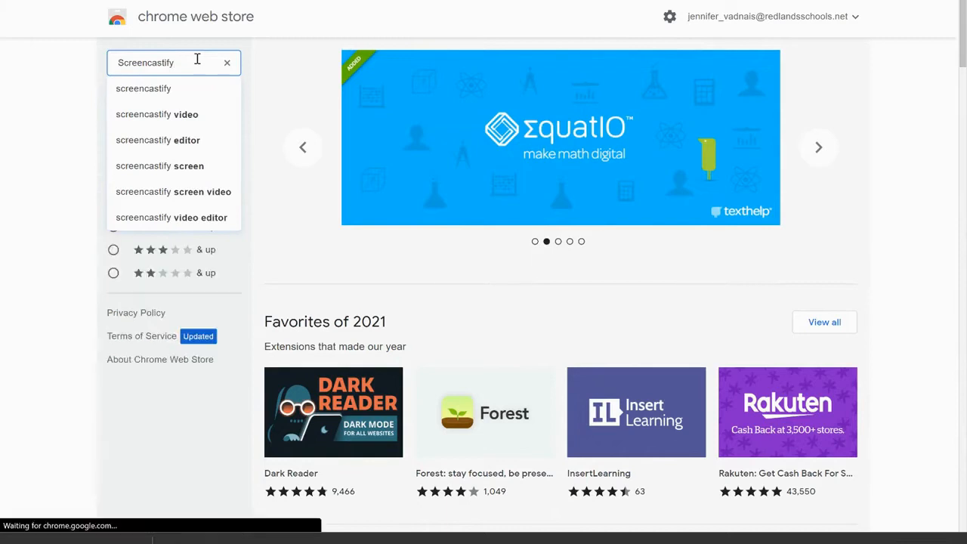
{"action": "key", "text": "Return"}
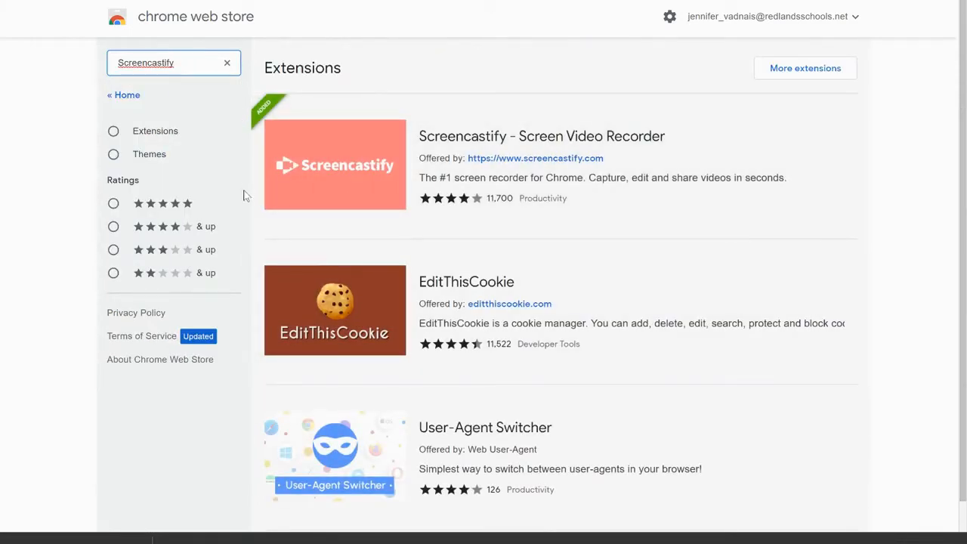
{"action": "left_click", "coordinate": [330, 187]}
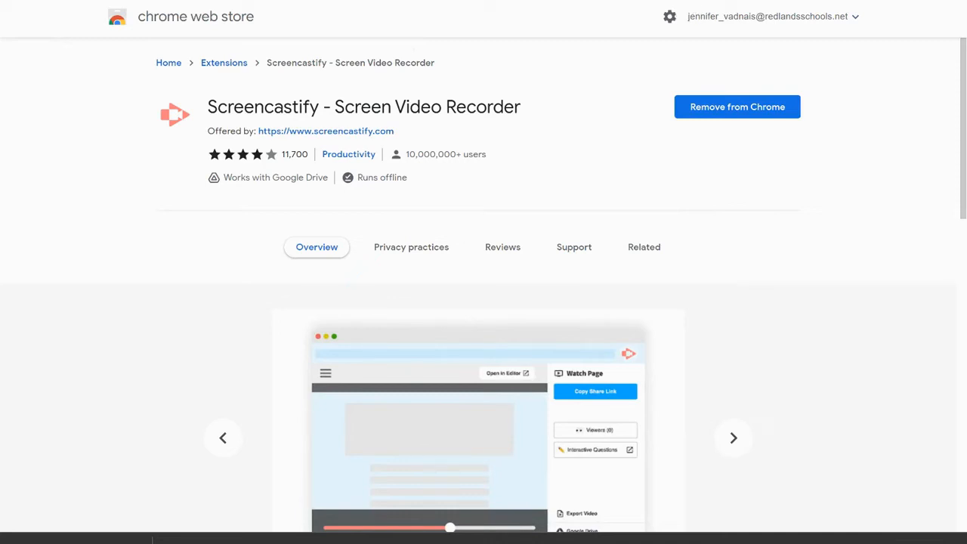
Find Screencastify in the browser's list of installed extensions, check its pin setting and close the list.
{"action": "left_click", "coordinate": [910, 0]}
{"action": "left_click_drag", "start_coordinate": [913, 34], "coordinate": [897, 206]}
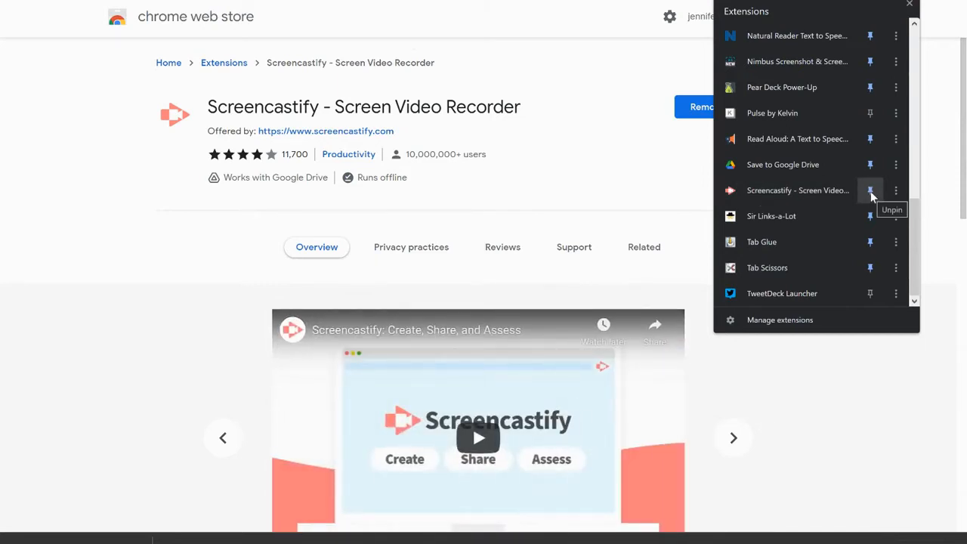
{"action": "left_click", "coordinate": [871, 191]}
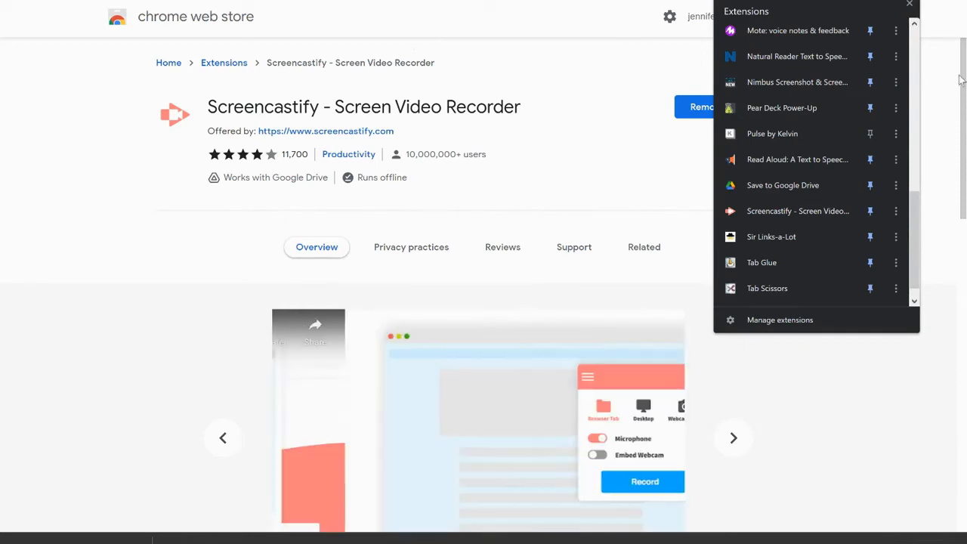
{"action": "left_click", "coordinate": [941, 94]}
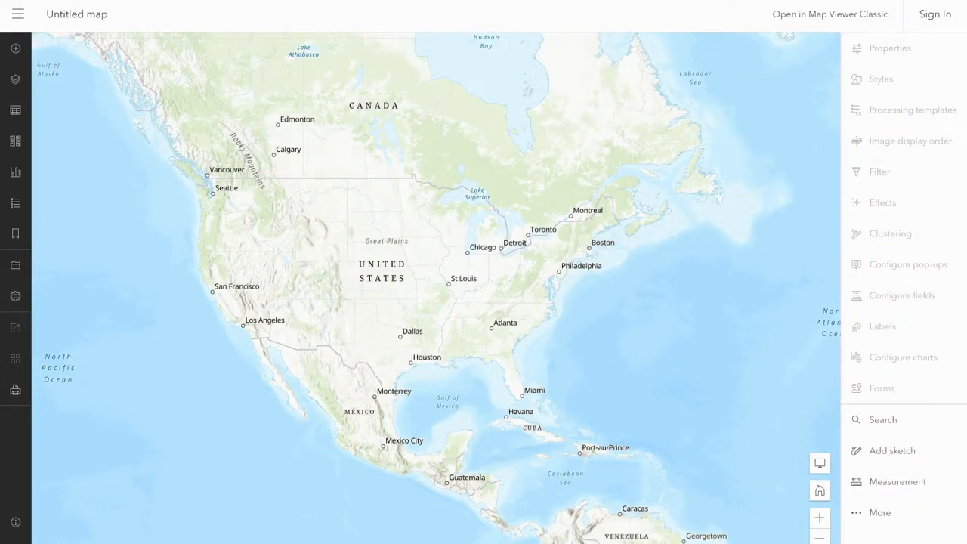
Reveal Screencastify's extra recording options and start a Desktop recording that shares the entire screen.
{"action": "left_click", "coordinate": [706, 1]}
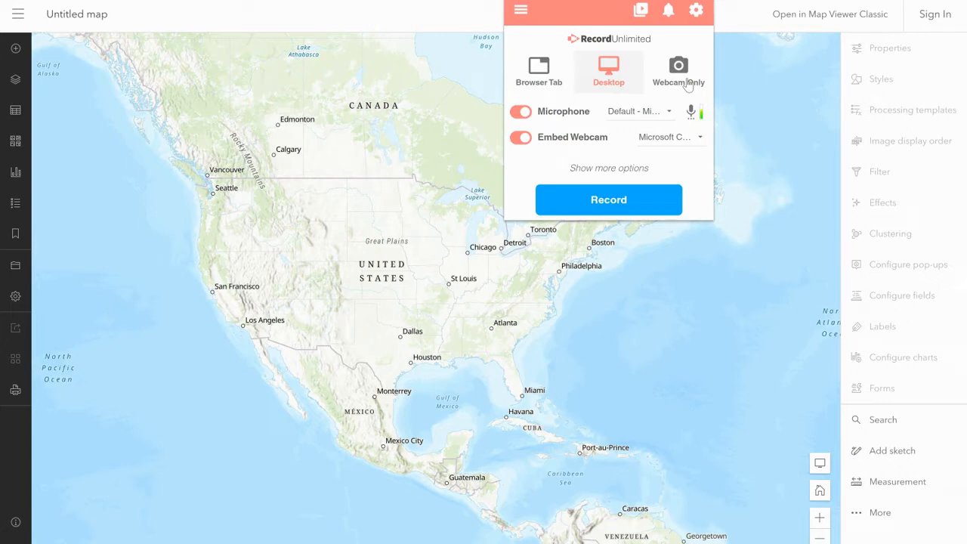
{"action": "left_click", "coordinate": [589, 172]}
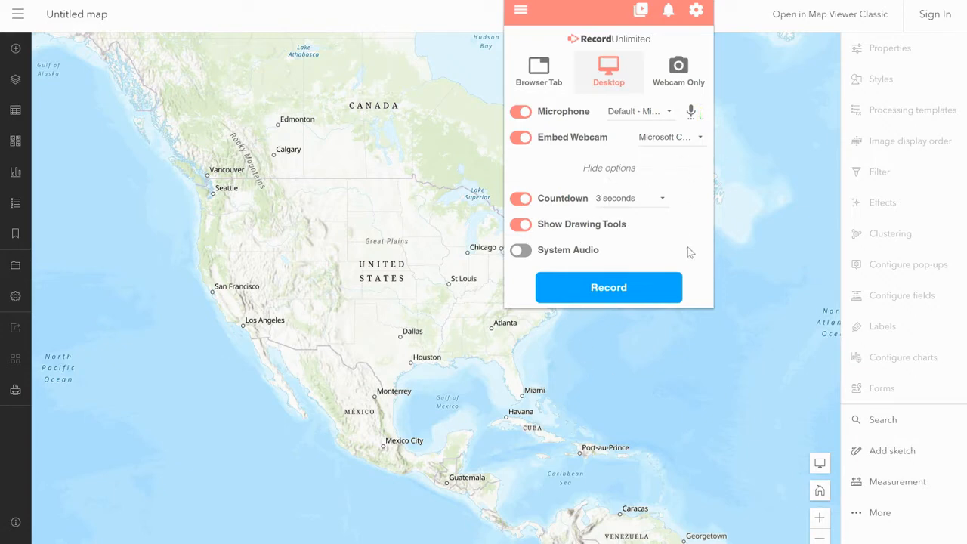
{"action": "left_click", "coordinate": [594, 293]}
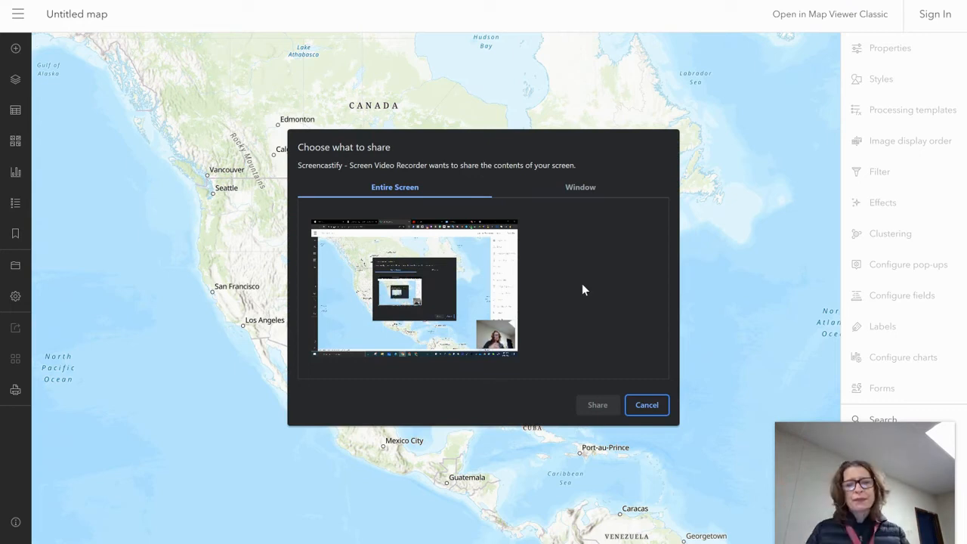
{"action": "left_click", "coordinate": [359, 315]}
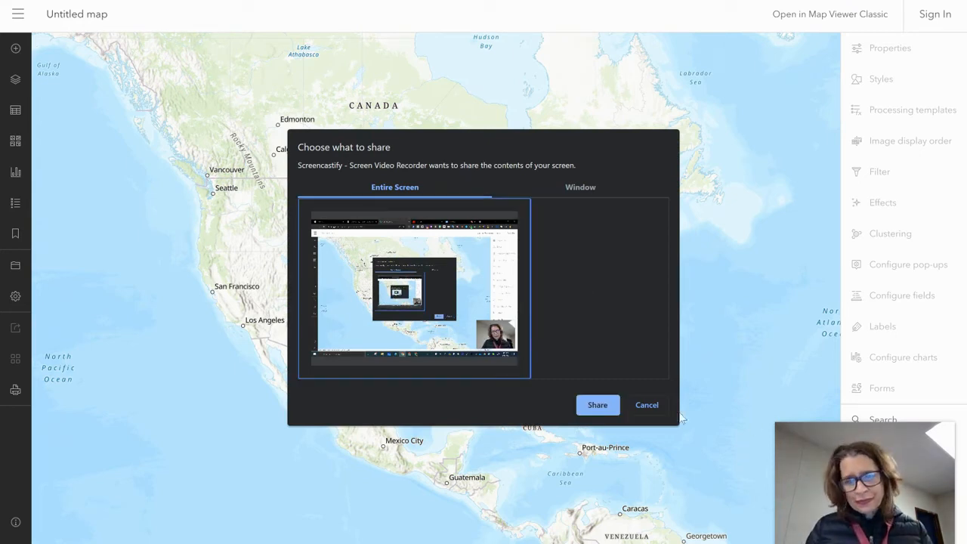
{"action": "left_click", "coordinate": [611, 405]}
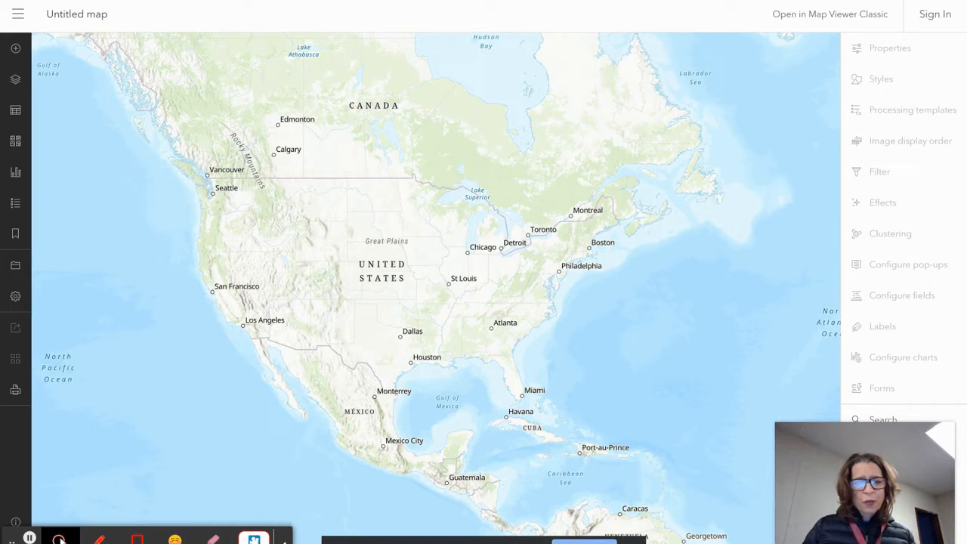
Turn off the webcam overlay and place the expanded recording toolbar over the middle of the United States.
{"action": "left_click", "coordinate": [254, 538]}
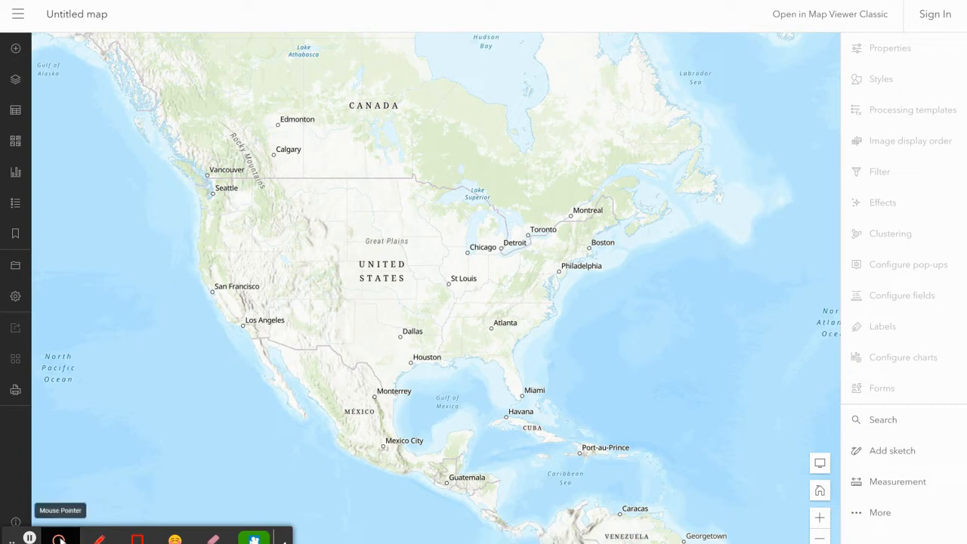
{"action": "left_click_drag", "start_coordinate": [77, 519], "coordinate": [333, 262]}
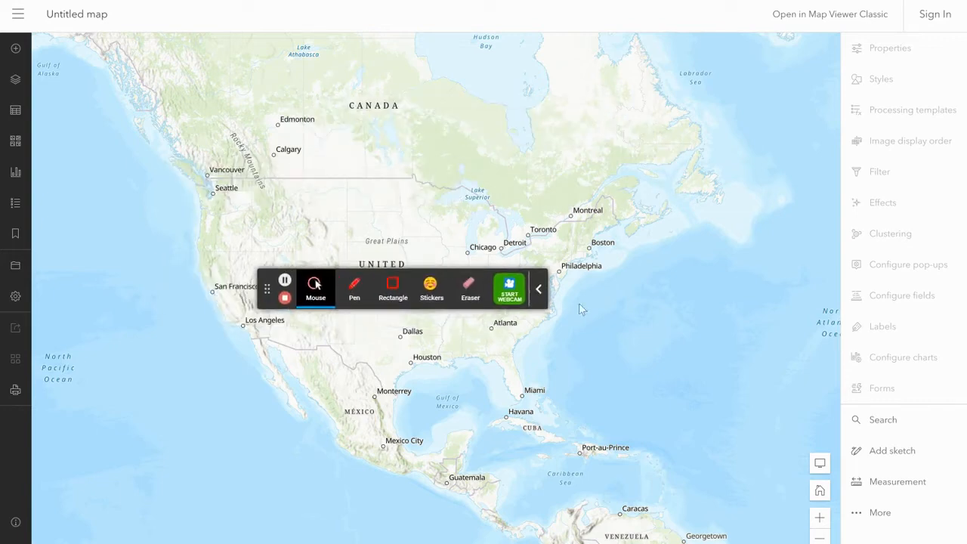
{"action": "left_click", "coordinate": [536, 293]}
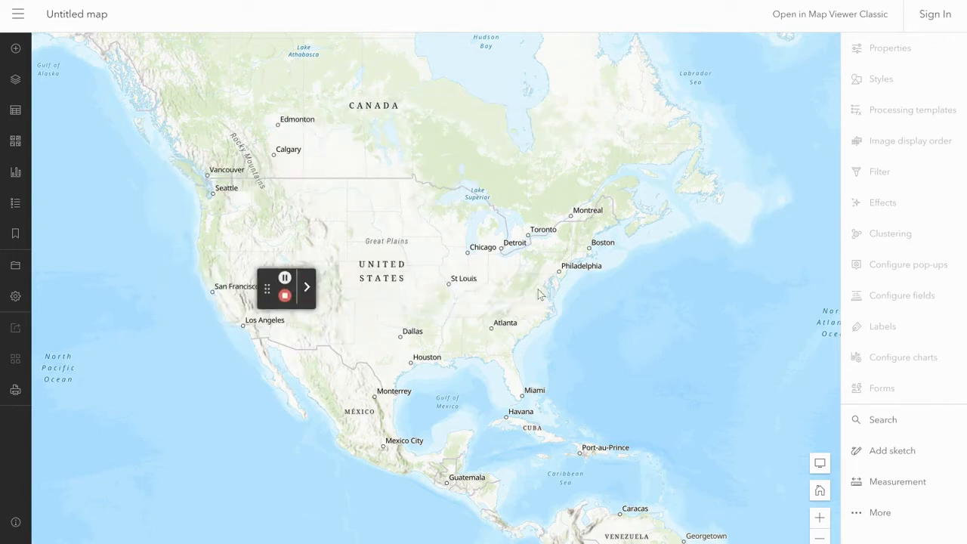
{"action": "left_click", "coordinate": [305, 295]}
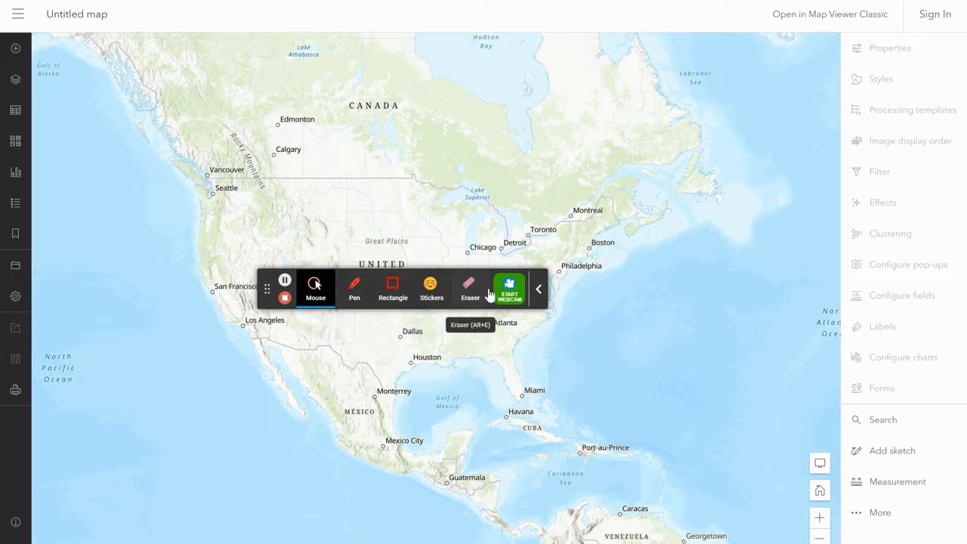
Try the Focus, Classic and Fireworks mouse effects on the map, and save Clicks as the pointer style.
{"action": "left_click", "coordinate": [316, 297]}
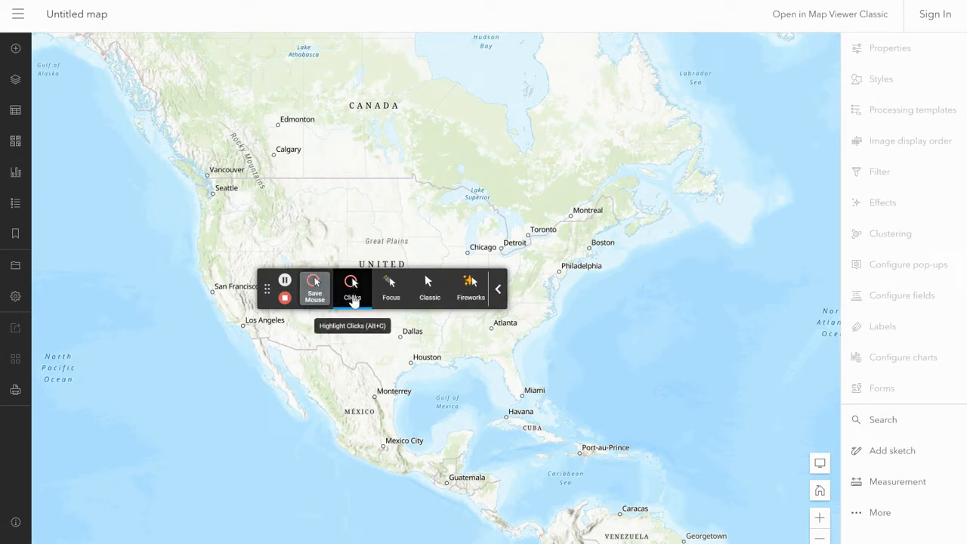
{"action": "left_click", "coordinate": [391, 284]}
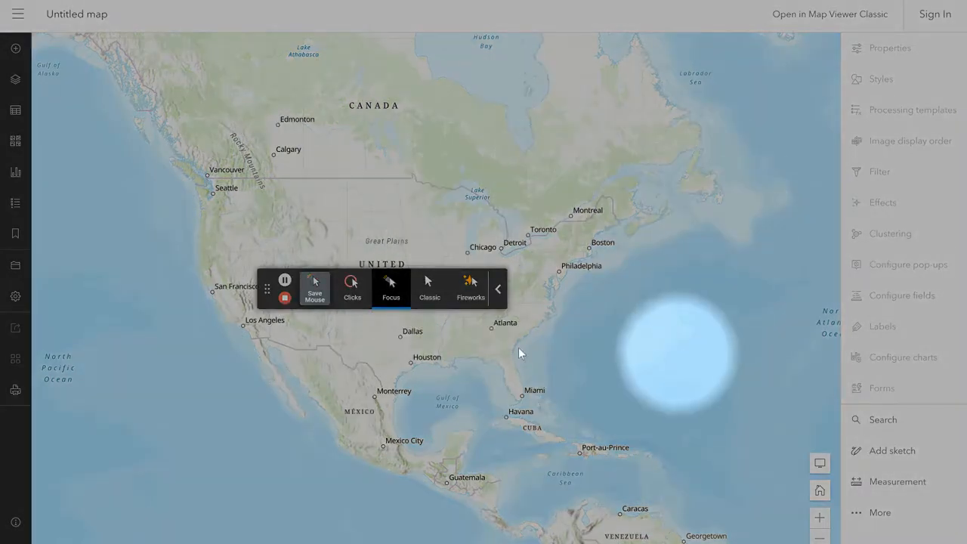
{"action": "left_click", "coordinate": [428, 282]}
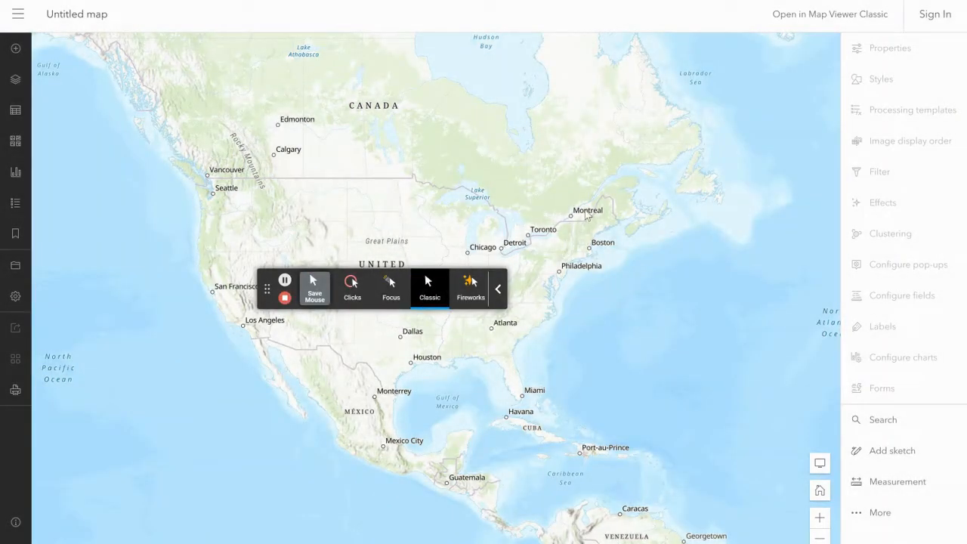
{"action": "left_click", "coordinate": [470, 284]}
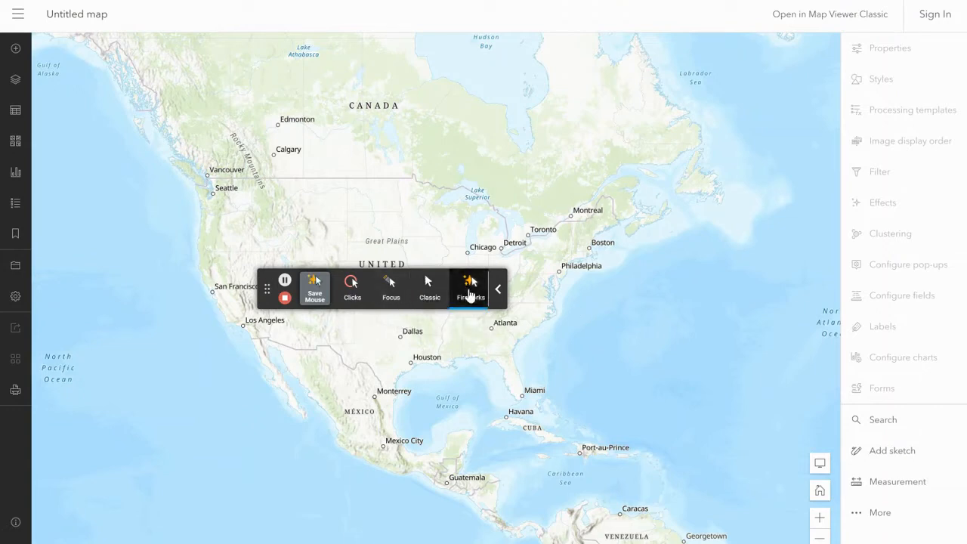
{"action": "left_click", "coordinate": [648, 240]}
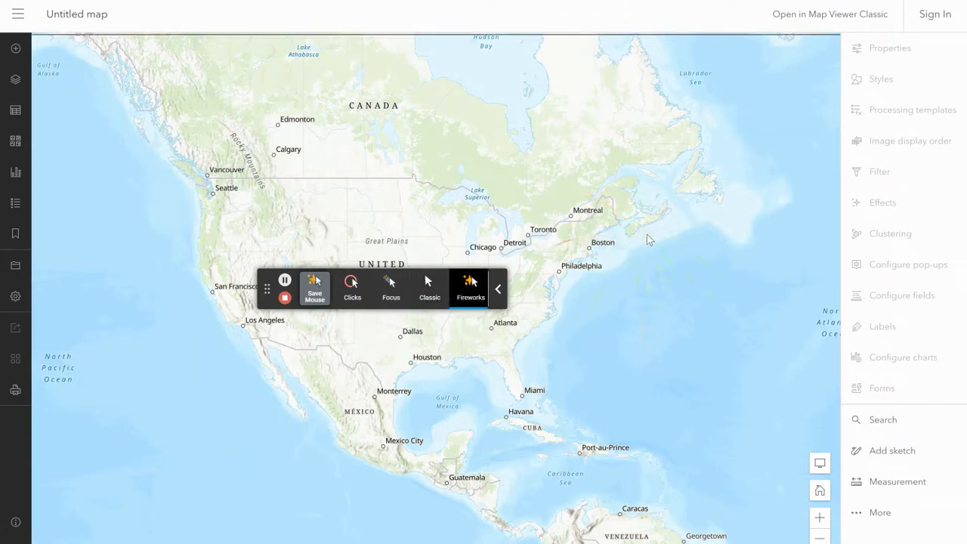
{"action": "left_click", "coordinate": [608, 373]}
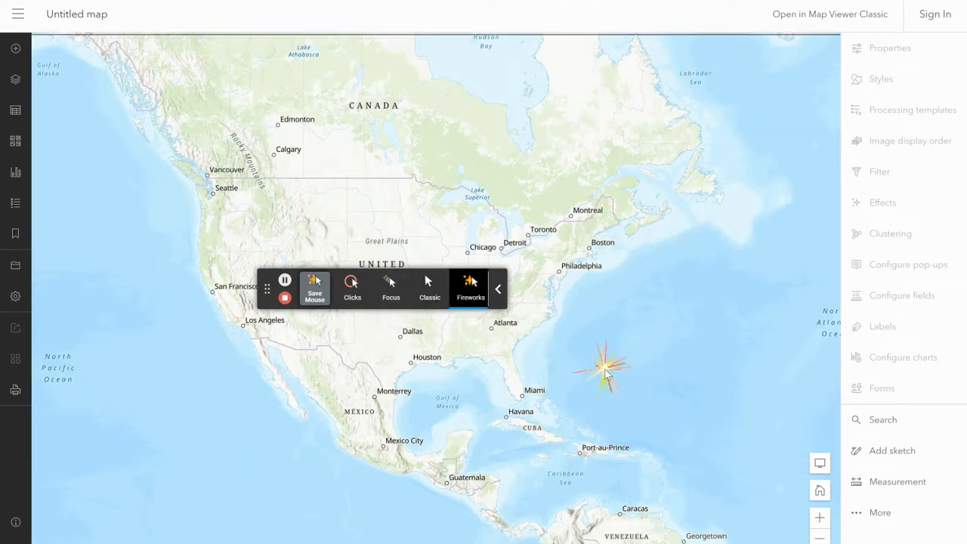
{"action": "left_click", "coordinate": [324, 389]}
{"action": "left_click", "coordinate": [352, 286]}
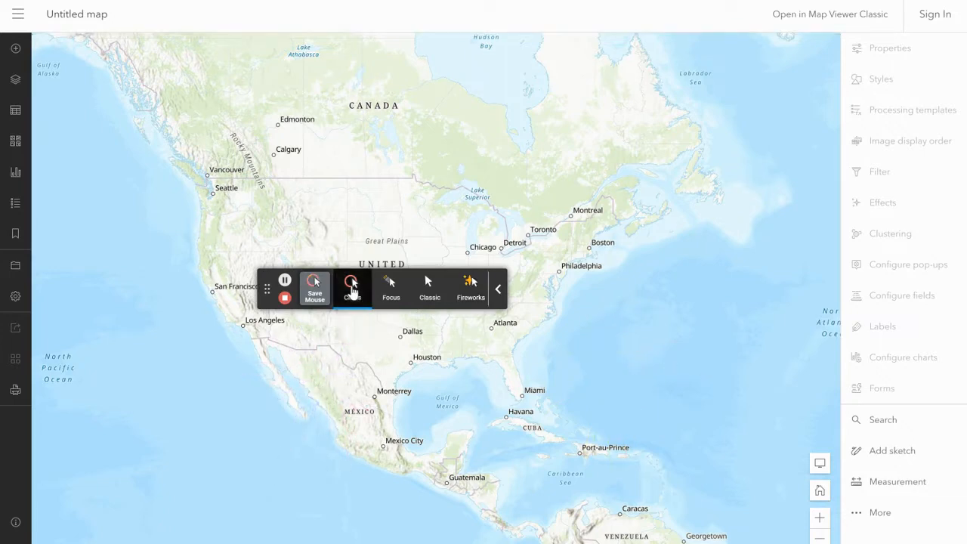
{"action": "left_click", "coordinate": [315, 297]}
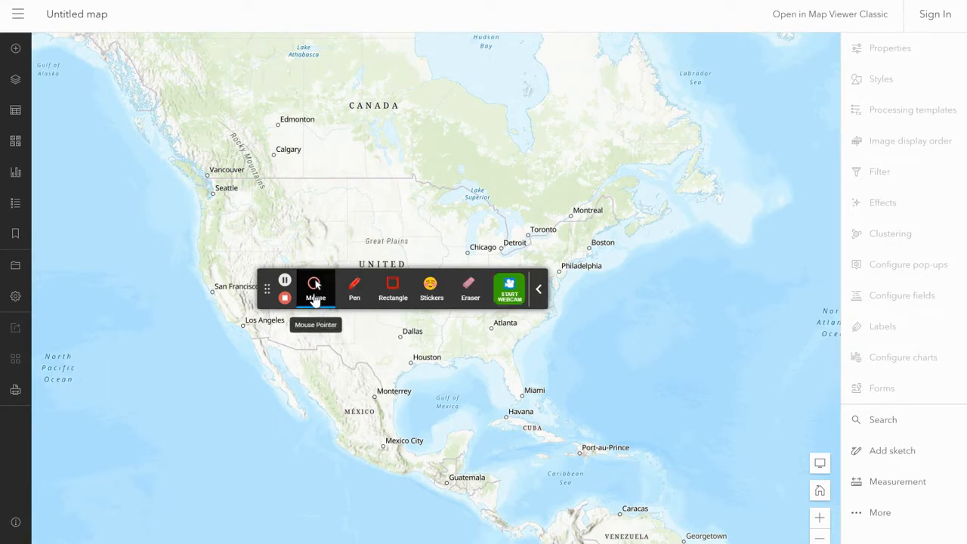
Write and underline "Map" over western Canada with a blue pen, circle the Montreal and Boston area, and clear all the drawings.
{"action": "left_click", "coordinate": [355, 293]}
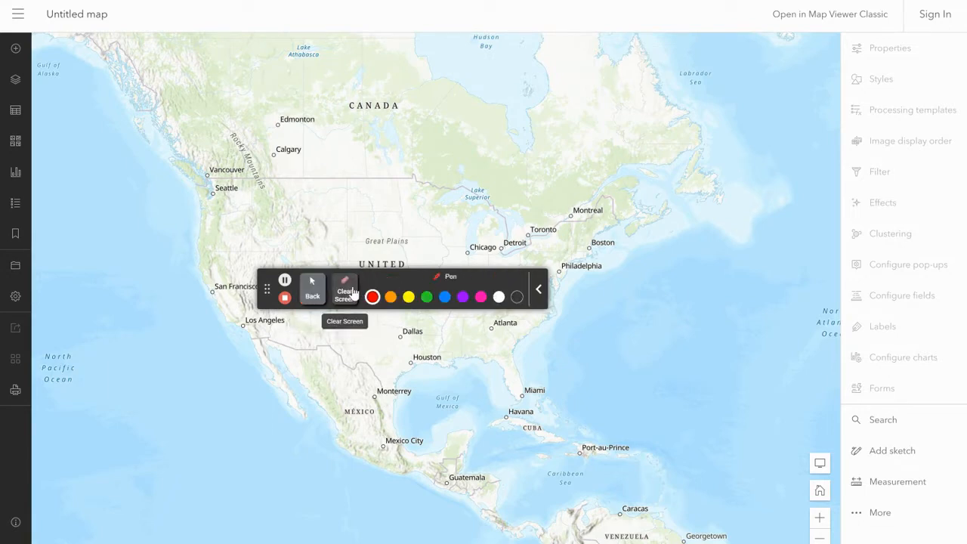
{"action": "left_click", "coordinate": [445, 298]}
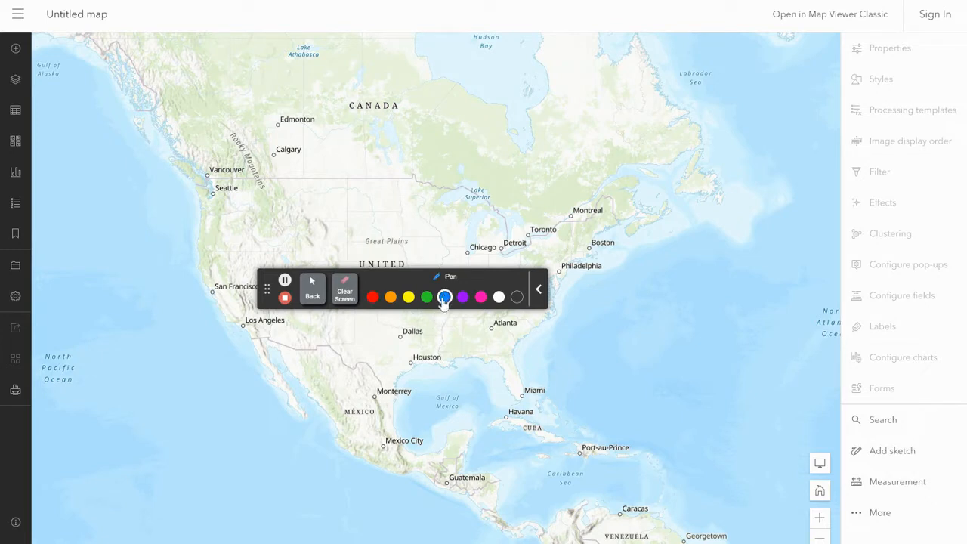
{"action": "mouse_move", "coordinate": [274, 157]}
{"action": "left_mouse_down"}
{"action": "mouse_move", "coordinate": [274, 132]}
{"action": "mouse_move", "coordinate": [288, 157]}
{"action": "mouse_move", "coordinate": [307, 125]}
{"action": "mouse_move", "coordinate": [310, 166]}
{"action": "mouse_move", "coordinate": [321, 175]}
{"action": "mouse_move", "coordinate": [338, 145]}
{"action": "mouse_move", "coordinate": [355, 199]}
{"action": "mouse_move", "coordinate": [357, 151]}
{"action": "left_mouse_up"}
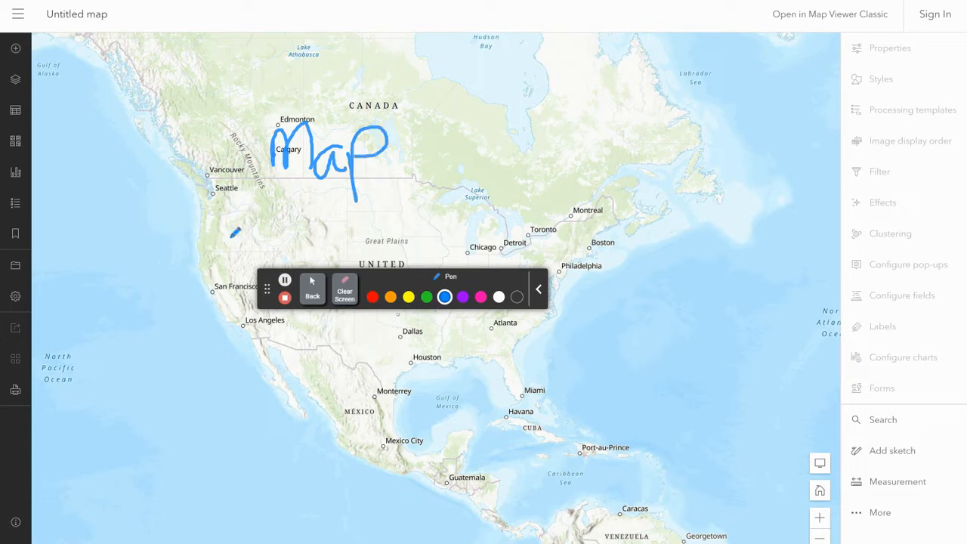
{"action": "left_click_drag", "start_coordinate": [217, 194], "coordinate": [465, 189]}
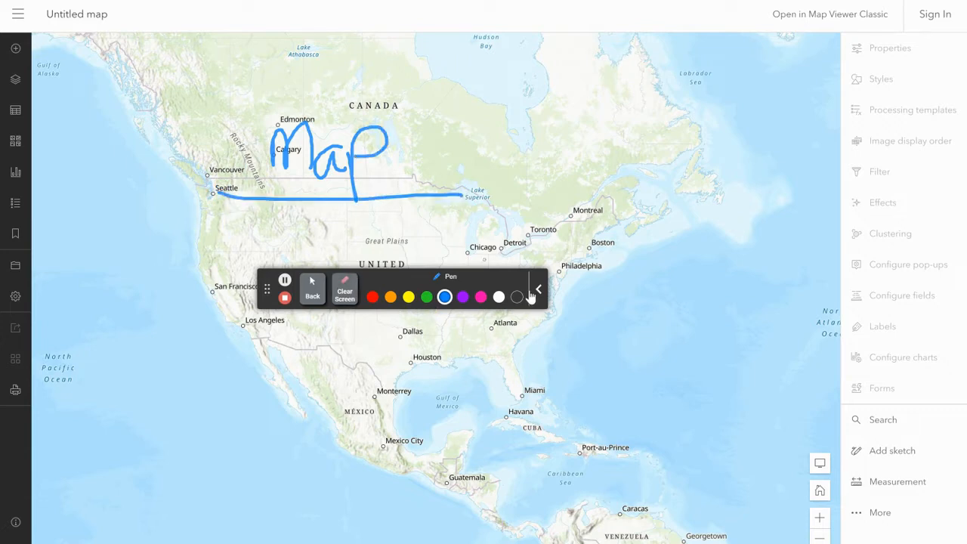
{"action": "mouse_move", "coordinate": [617, 166]}
{"action": "left_mouse_down"}
{"action": "mouse_move", "coordinate": [582, 232]}
{"action": "mouse_move", "coordinate": [619, 253]}
{"action": "mouse_move", "coordinate": [637, 219]}
{"action": "mouse_move", "coordinate": [648, 179]}
{"action": "left_mouse_up"}
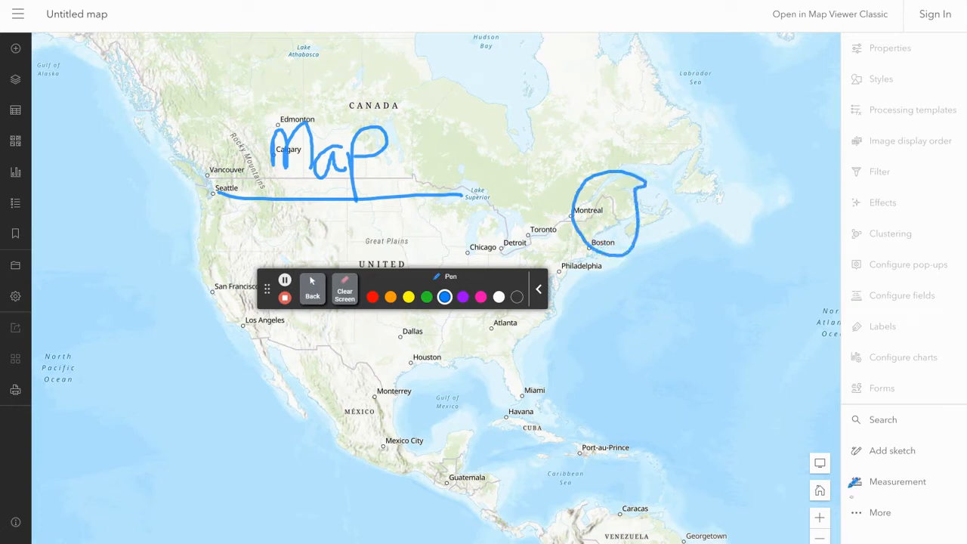
{"action": "left_click", "coordinate": [345, 297]}
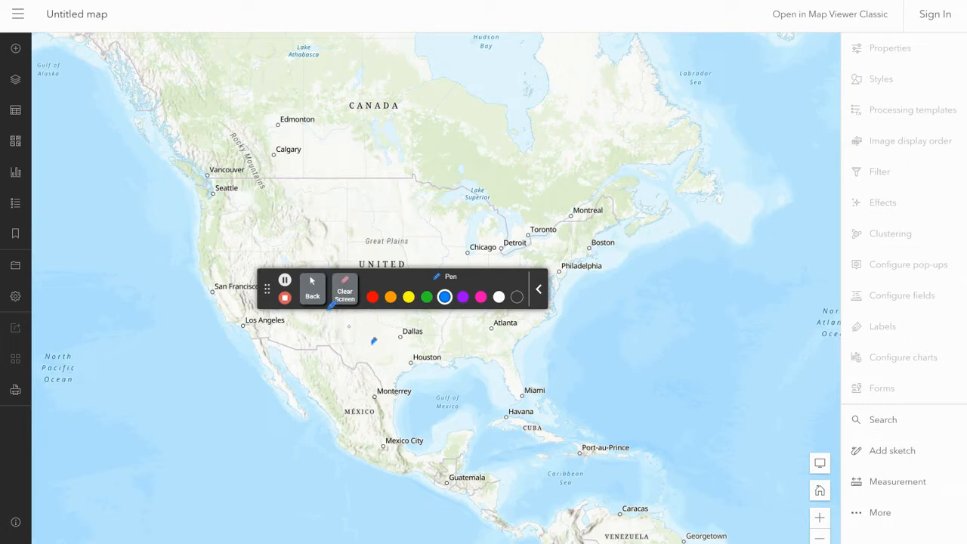
{"action": "left_click", "coordinate": [313, 298]}
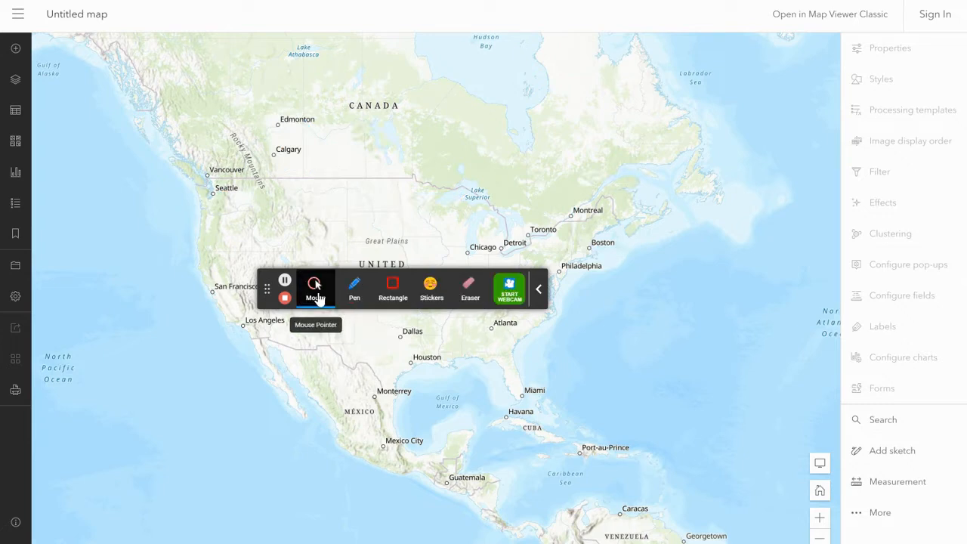
Draw a red rectangle around Port-au-Prince on the map, clear the drawing, and return to the main recording tools.
{"action": "left_click", "coordinate": [393, 290]}
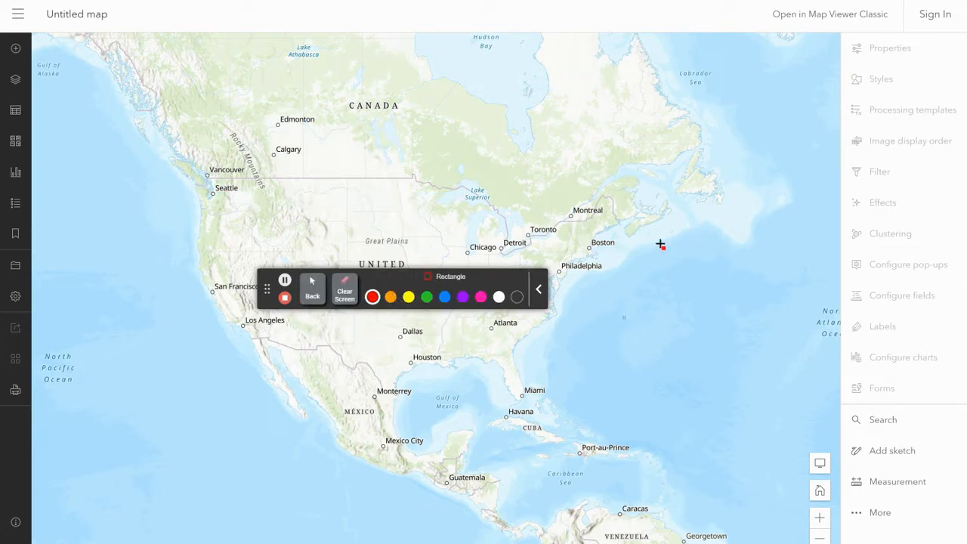
{"action": "left_click_drag", "start_coordinate": [568, 423], "coordinate": [665, 469]}
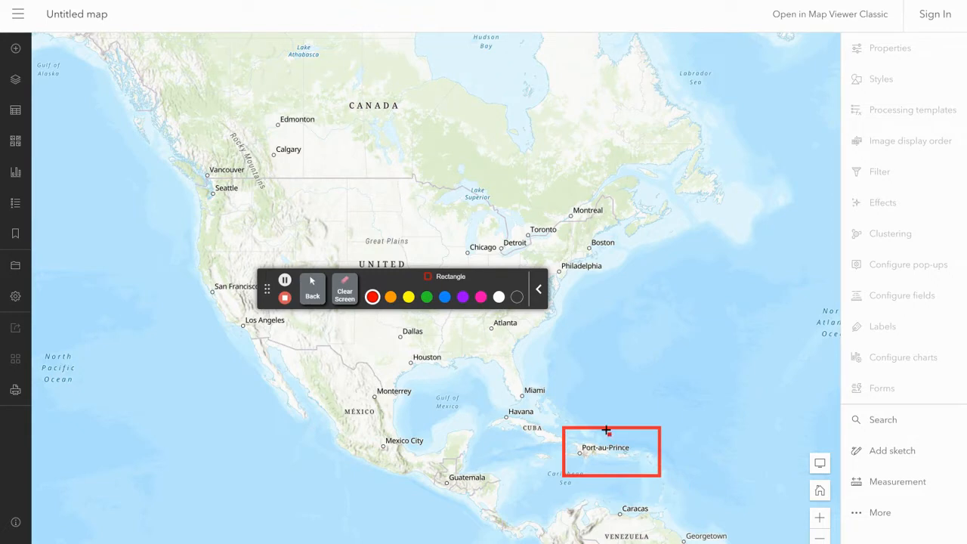
{"action": "left_click", "coordinate": [345, 292]}
{"action": "left_click", "coordinate": [312, 291]}
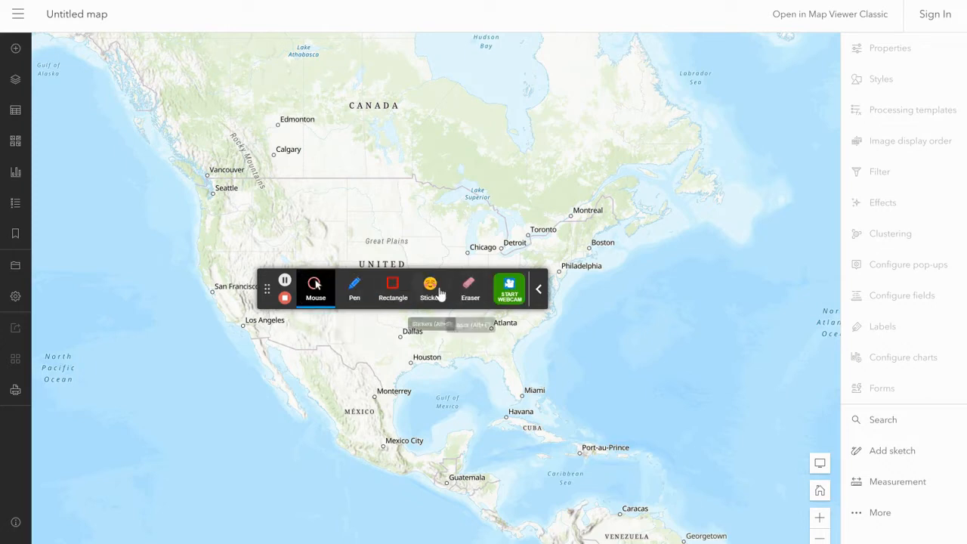
Place smiley stickers over the Gulf of Mexico and the Atlantic east of Florida, clear them, and return to the main tools.
{"action": "left_click", "coordinate": [432, 289]}
{"action": "left_click", "coordinate": [460, 391]}
{"action": "left_click", "coordinate": [506, 391]}
{"action": "left_click_drag", "start_coordinate": [505, 391], "coordinate": [568, 361]}
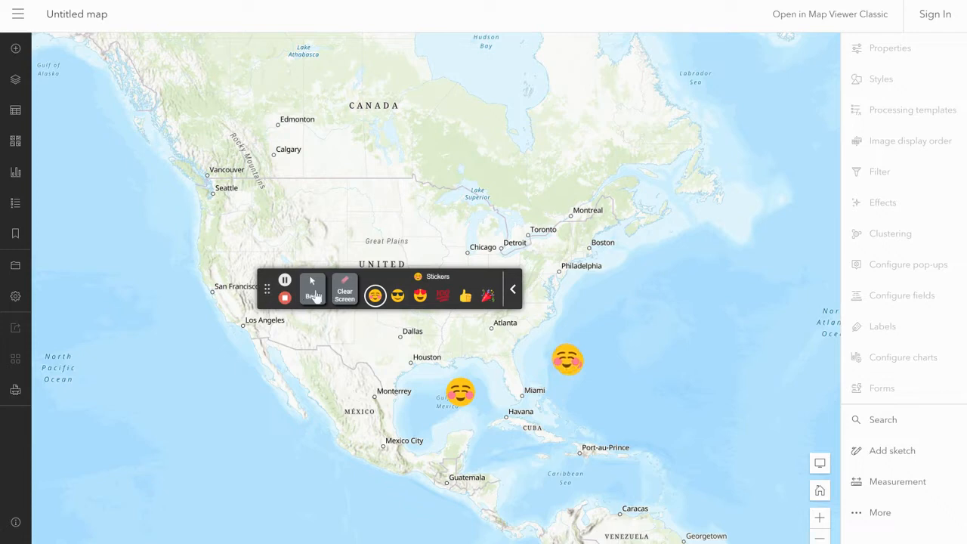
{"action": "left_click", "coordinate": [345, 294]}
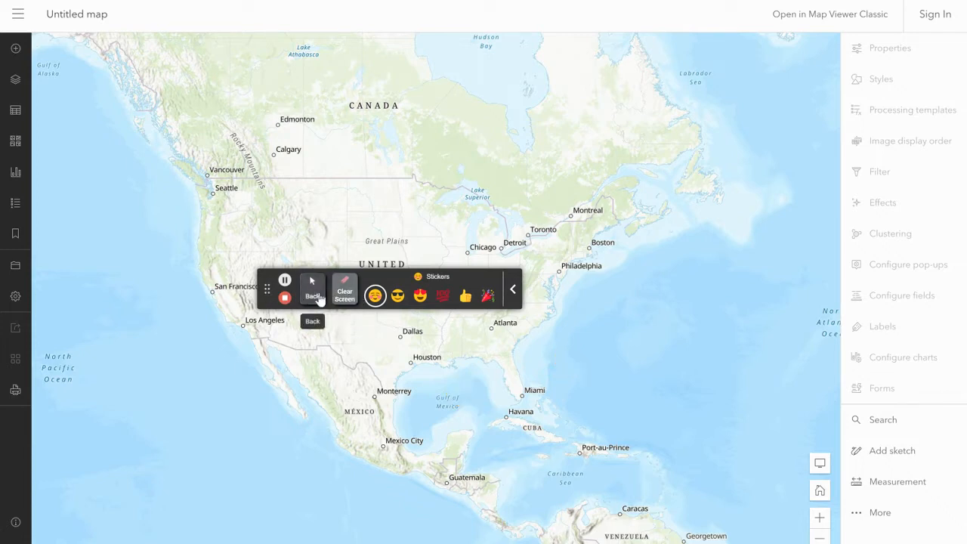
{"action": "left_click", "coordinate": [312, 288]}
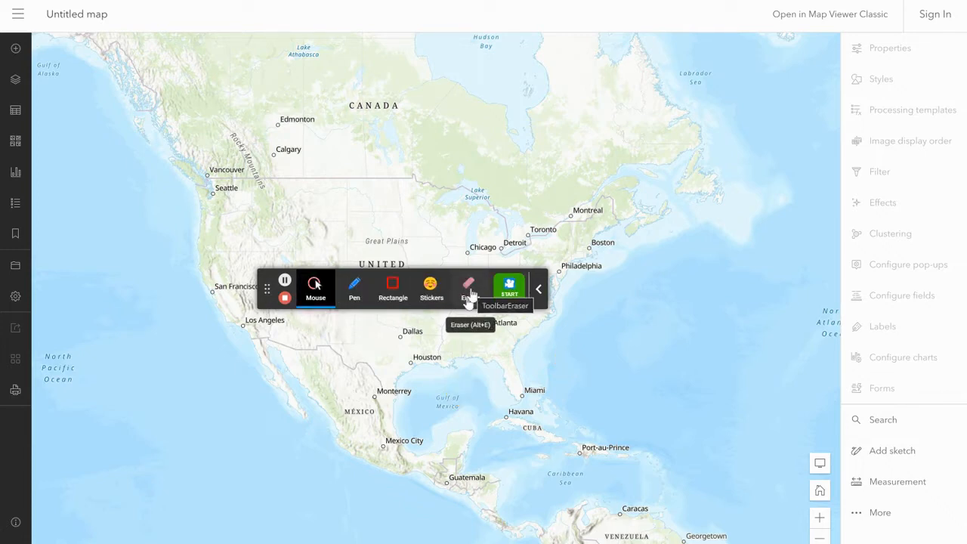
Move the recording toolbar to the map's lower-left corner and stop the desktop recording.
{"action": "mouse_move", "coordinate": [275, 296]}
{"action": "left_mouse_down"}
{"action": "mouse_move", "coordinate": [237, 328]}
{"action": "mouse_move", "coordinate": [183, 438]}
{"action": "mouse_move", "coordinate": [101, 486]}
{"action": "mouse_move", "coordinate": [61, 529]}
{"action": "left_mouse_up"}
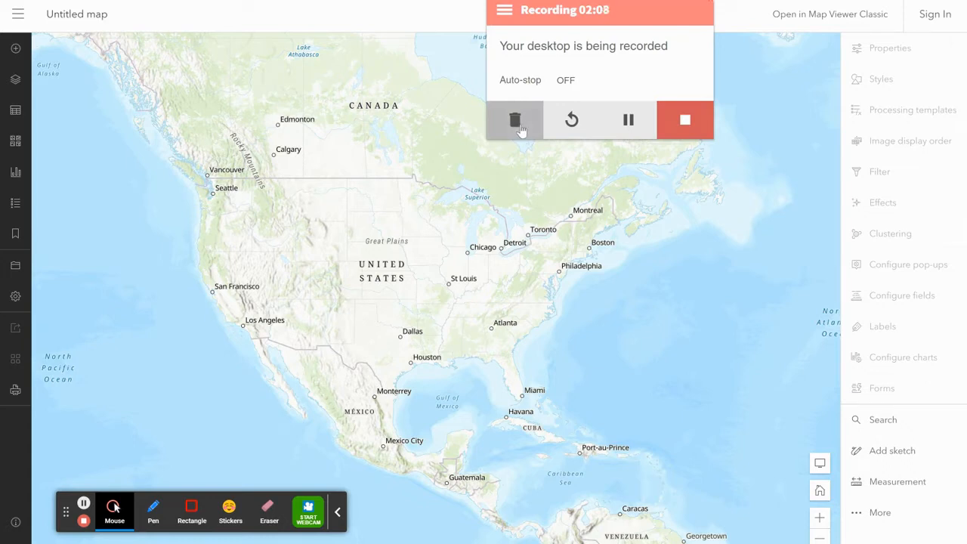
{"action": "left_click", "coordinate": [670, 123]}
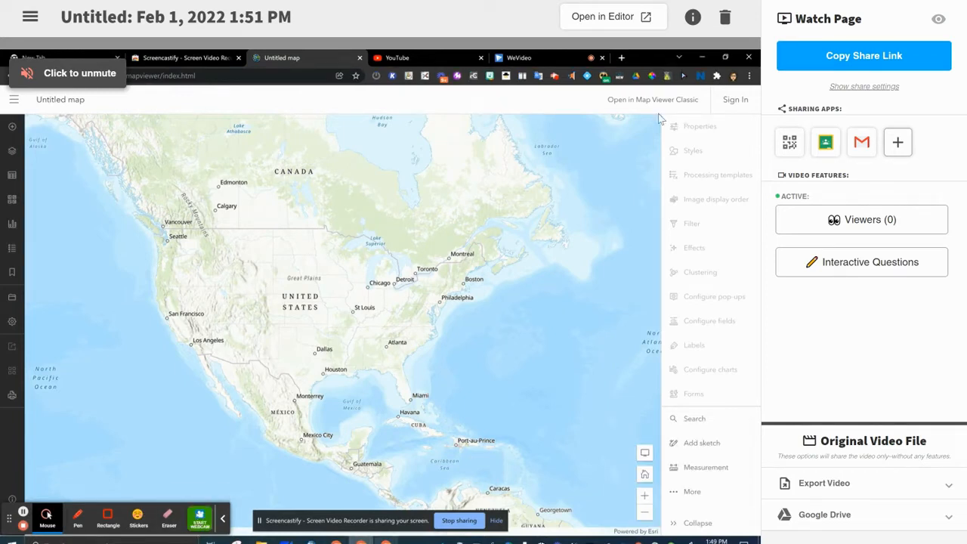
Rename the finished recording as "Screencastify Demo 2".
{"action": "left_click", "coordinate": [206, 22]}
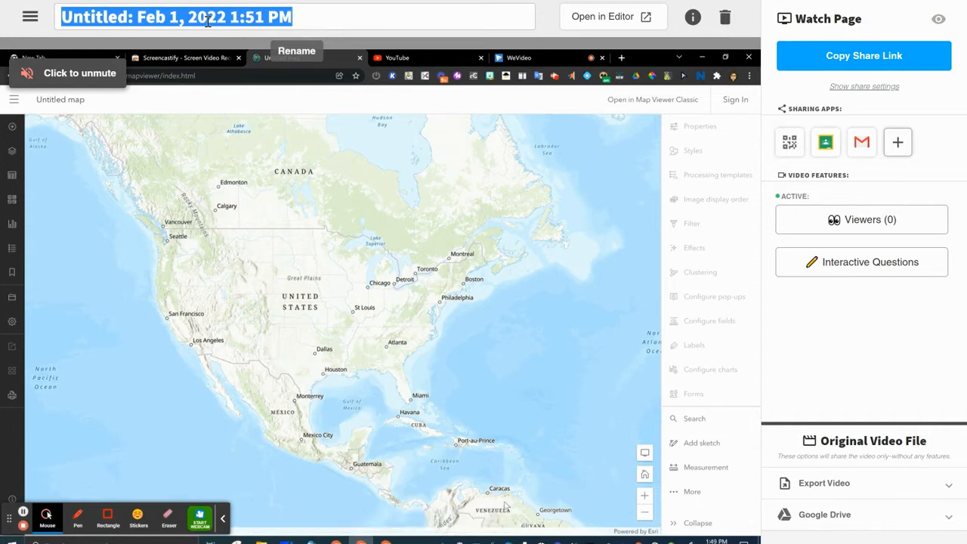
{"action": "type", "text": "Screencas"}
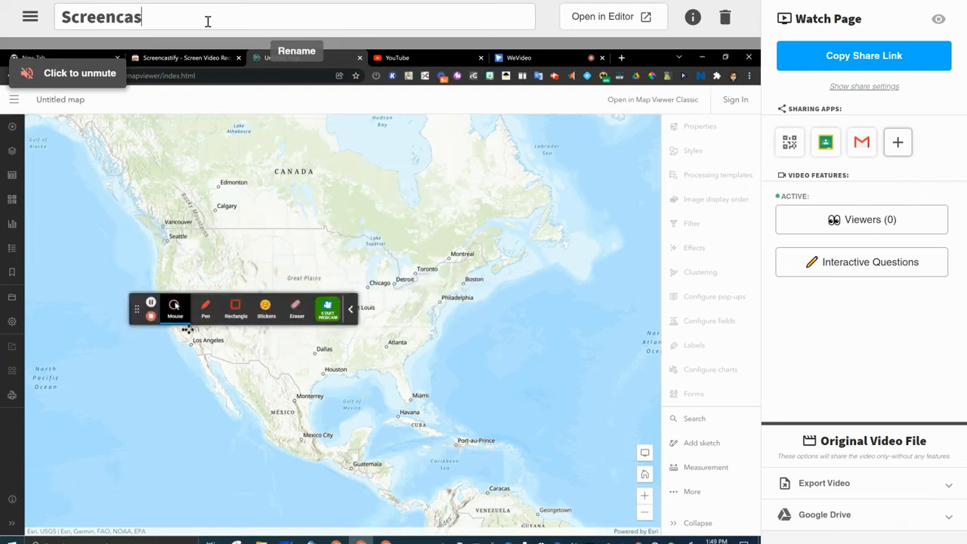
{"action": "type", "text": "tify De"}
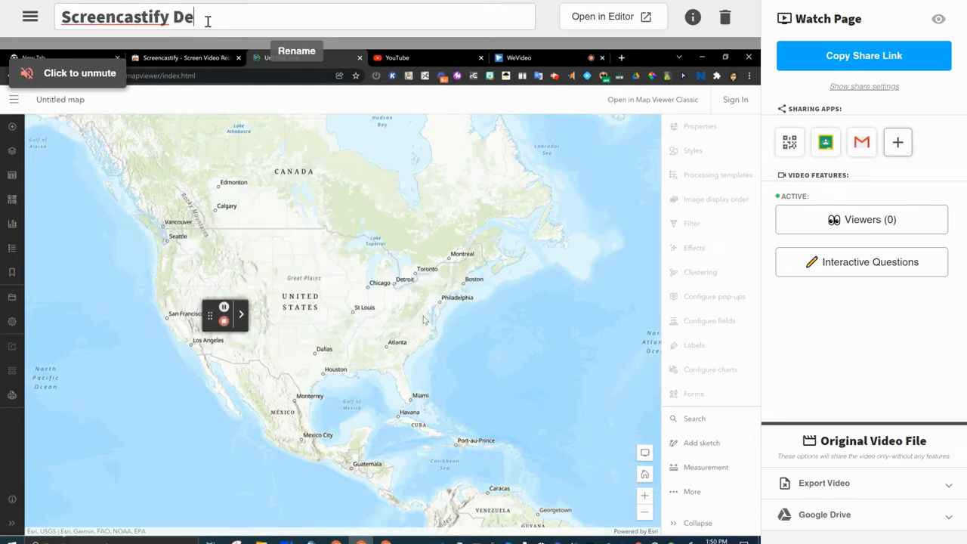
{"action": "type", "text": "mo 2"}
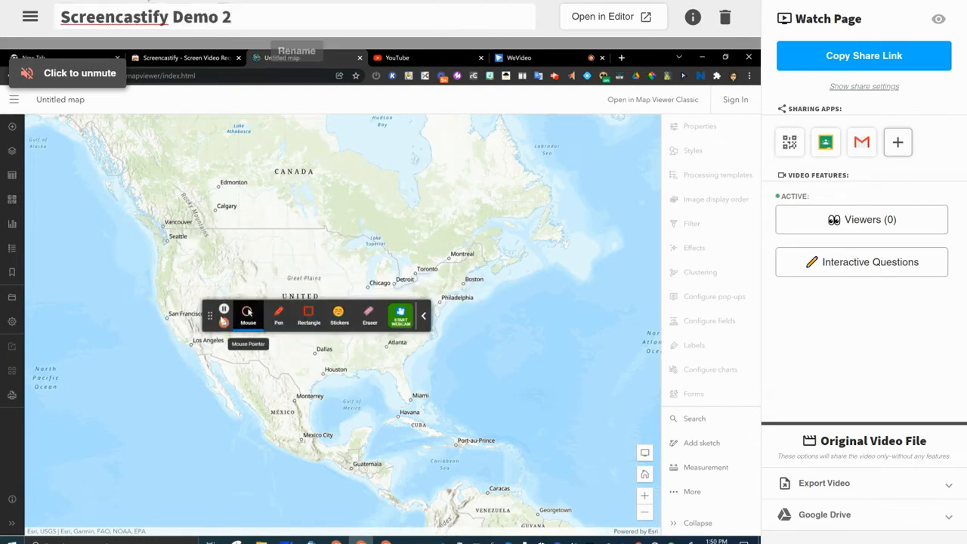
{"action": "key", "text": "Return"}
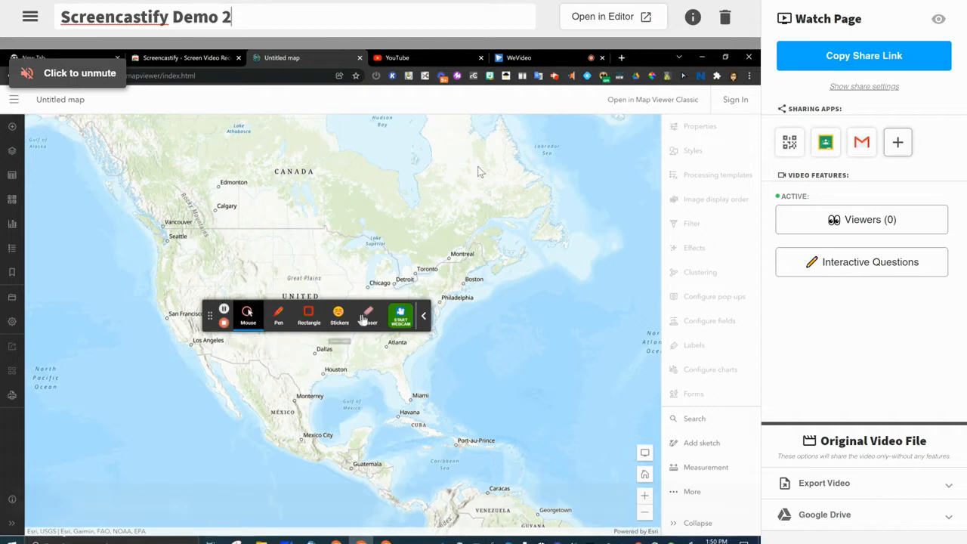
Copy the recording's share link and show its share settings.
{"action": "mouse_move", "coordinate": [457, 229]}
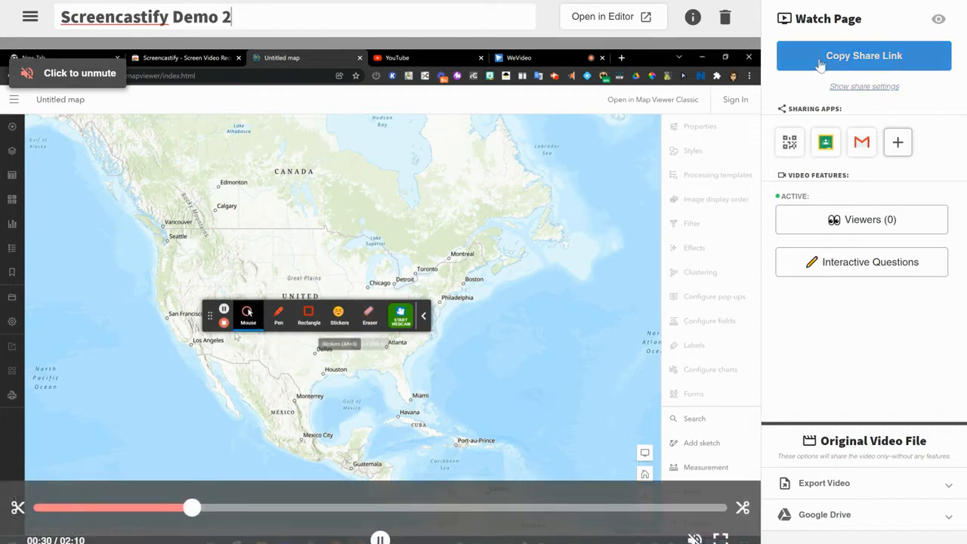
{"action": "left_click", "coordinate": [892, 56]}
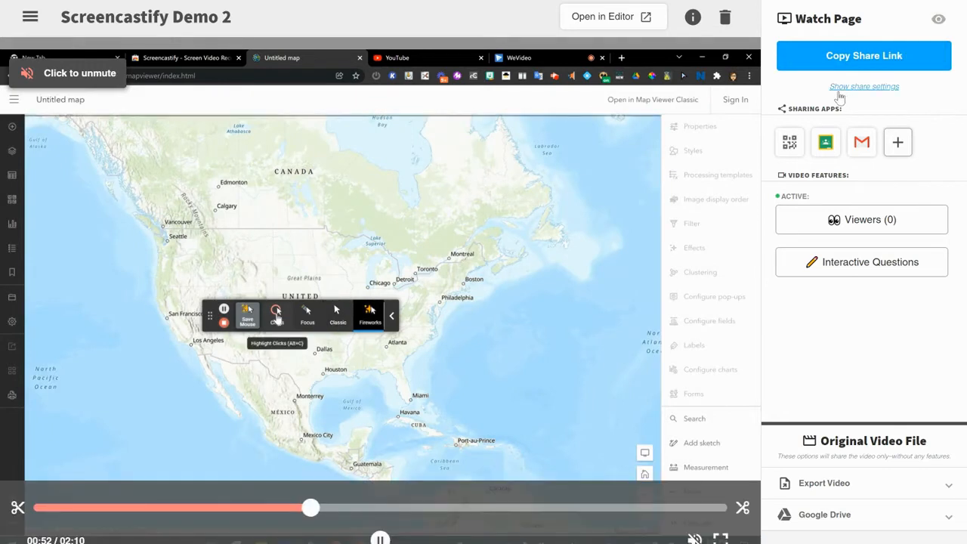
{"action": "left_click", "coordinate": [891, 88]}
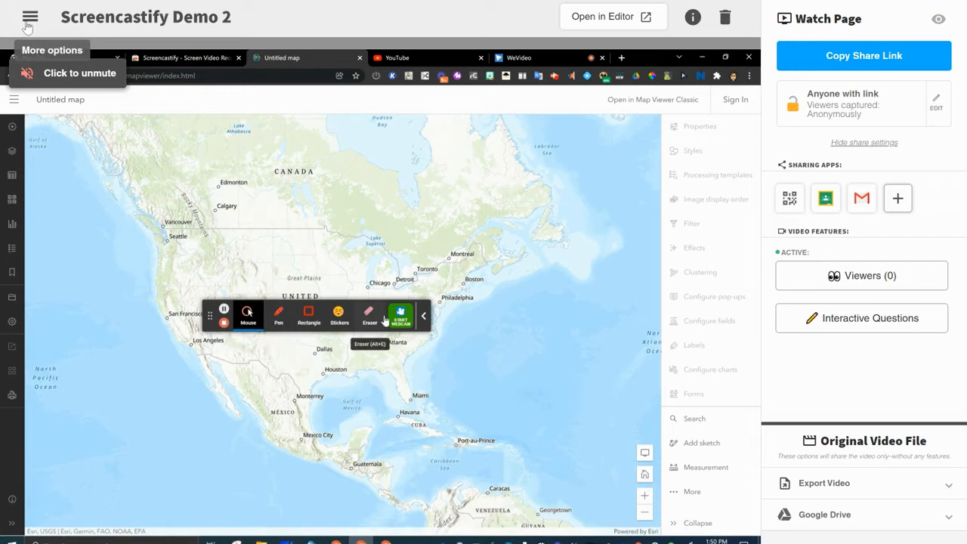
View the My Videos library and return to the Screencastify Demo 2 video page.
{"action": "left_click", "coordinate": [31, 21]}
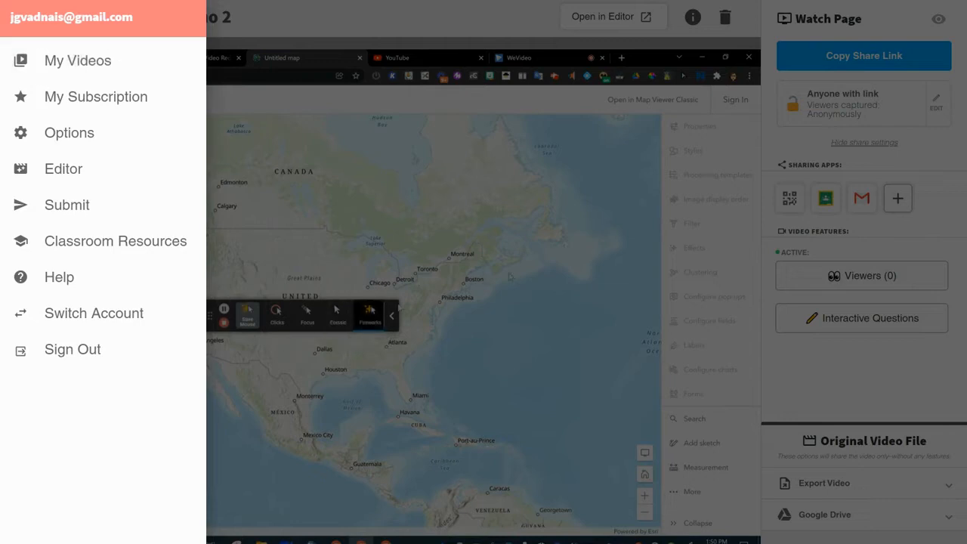
{"action": "left_click", "coordinate": [379, 7]}
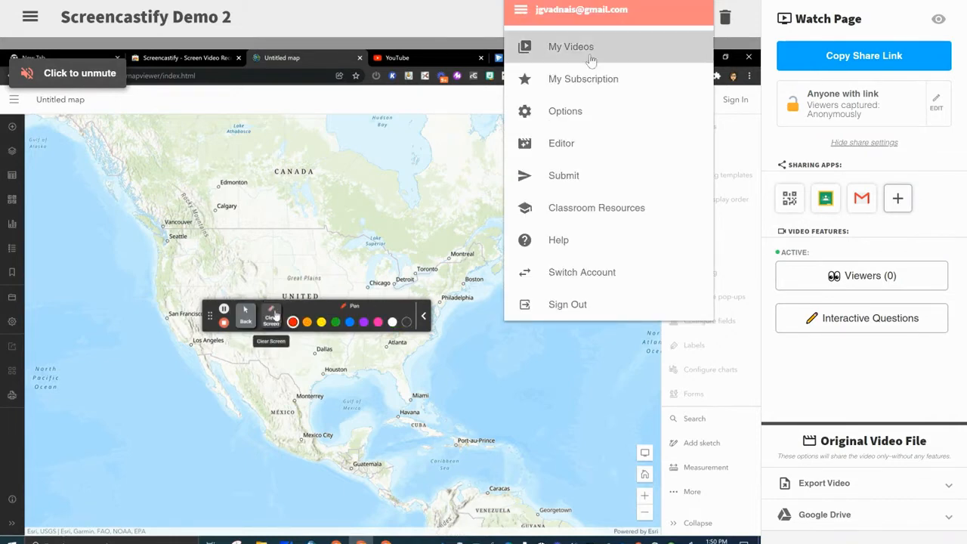
{"action": "left_click", "coordinate": [578, 52]}
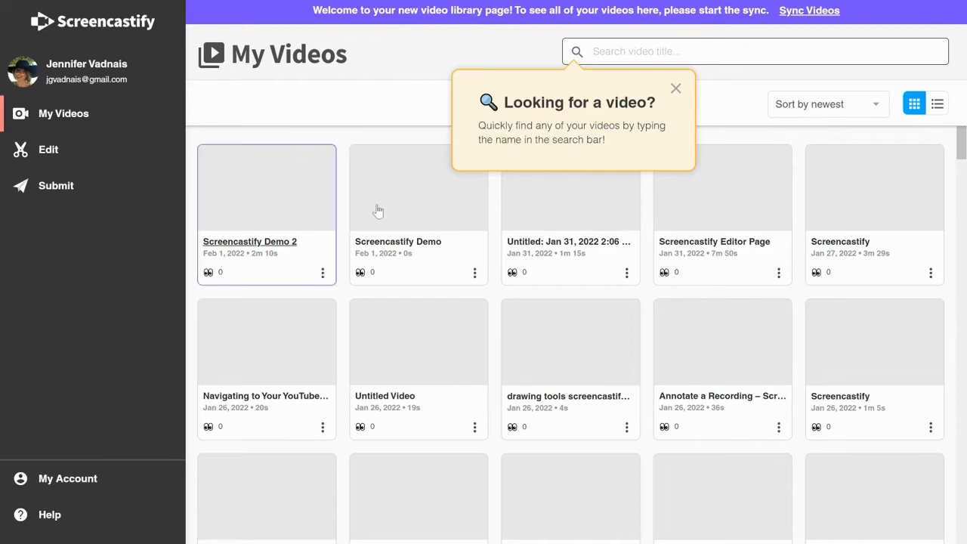
{"action": "double_click", "coordinate": [416, 219]}
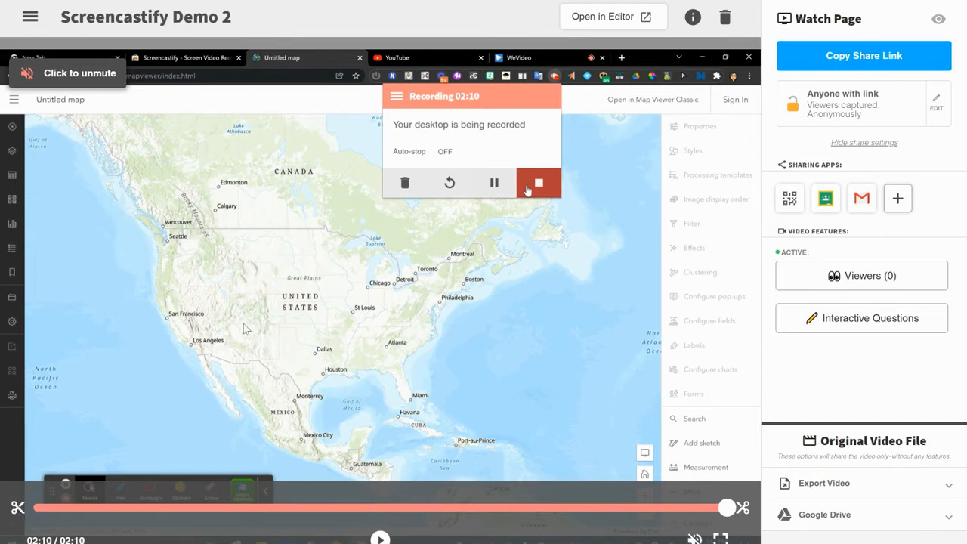
Trim the recording to start at 00:03 and end at 02:05, and save the trim over the original video.
{"action": "left_click", "coordinate": [15, 511]}
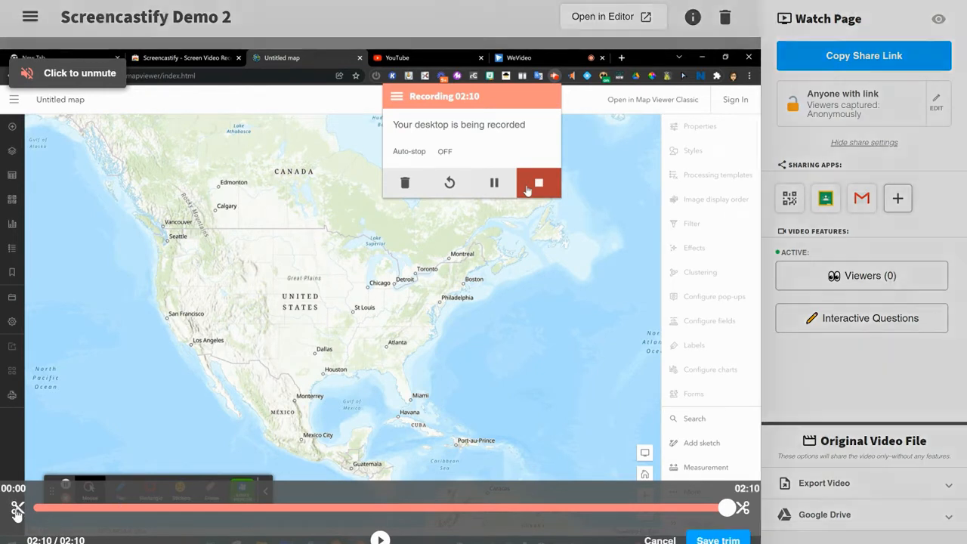
{"action": "left_click_drag", "start_coordinate": [31, 511], "coordinate": [103, 513]}
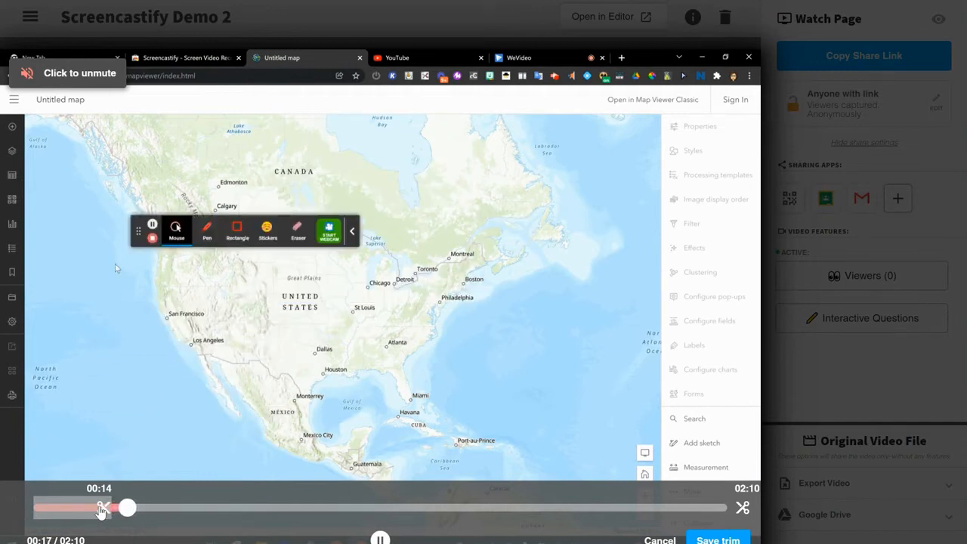
{"action": "left_click_drag", "start_coordinate": [100, 511], "coordinate": [52, 507]}
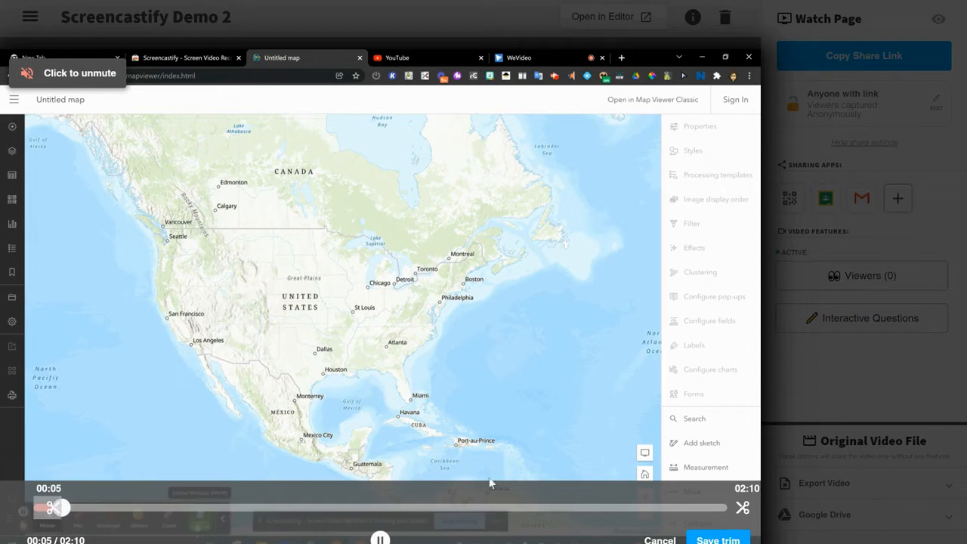
{"action": "left_click", "coordinate": [743, 509]}
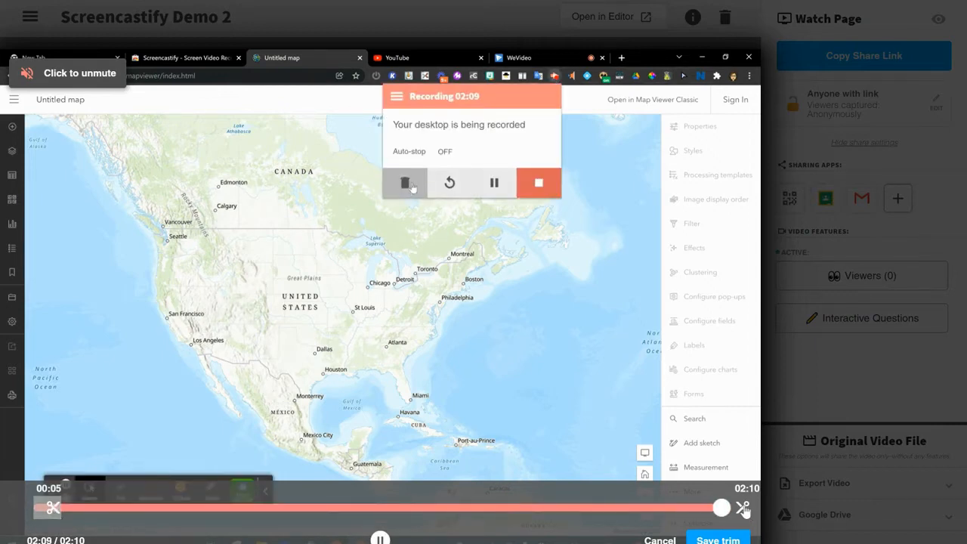
{"action": "left_click_drag", "start_coordinate": [744, 511], "coordinate": [707, 514]}
{"action": "left_click_drag", "start_coordinate": [53, 511], "coordinate": [42, 512]}
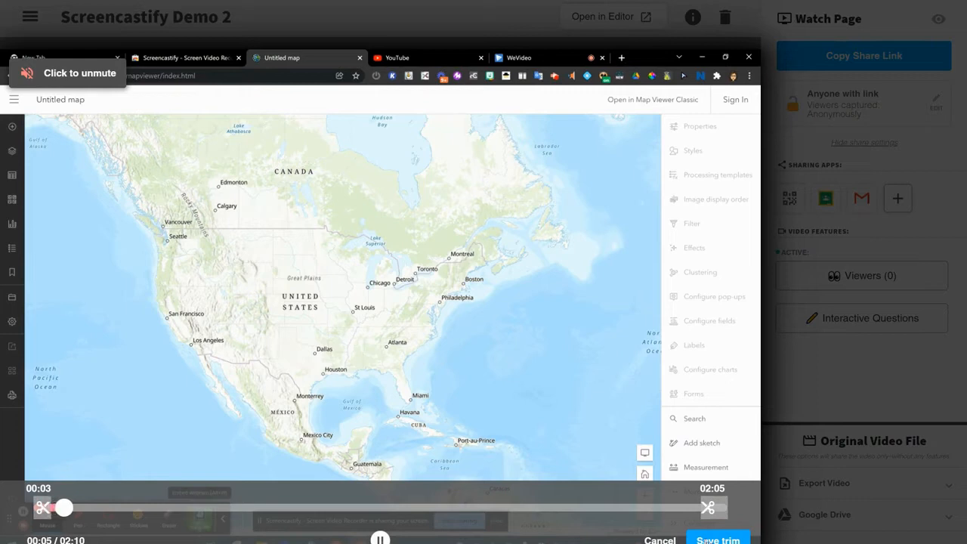
{"action": "left_click", "coordinate": [718, 540]}
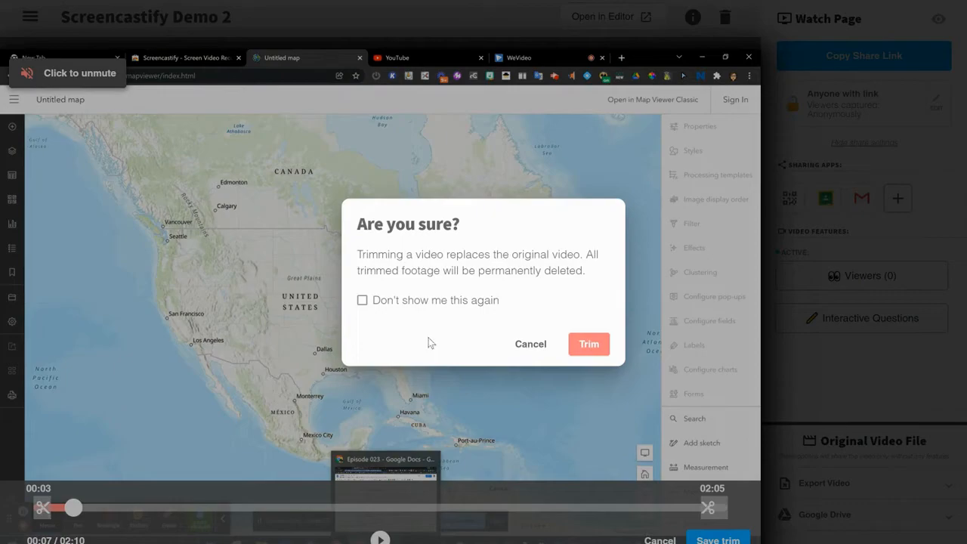
{"action": "left_click", "coordinate": [580, 350]}
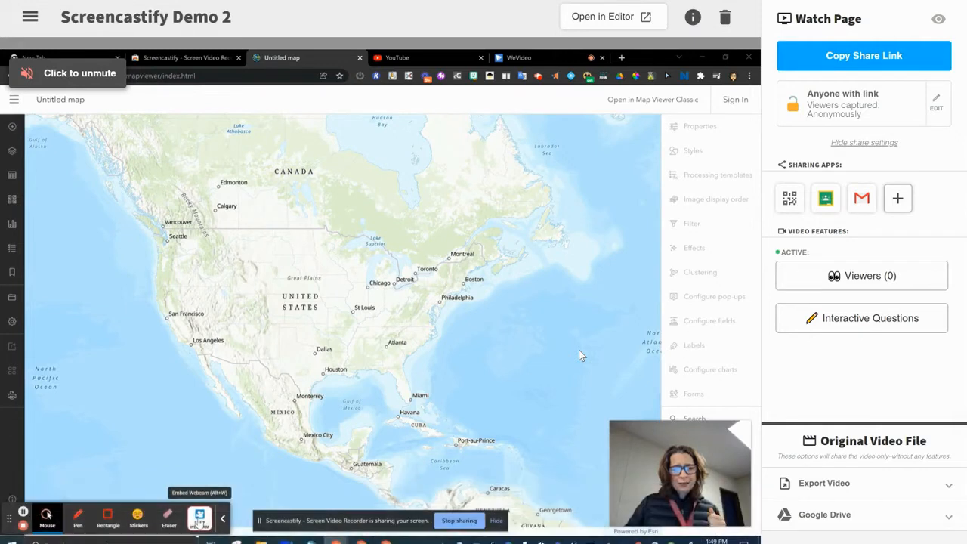
Open the ArcGIS Elevation Profile Maker video in the editor and add a title clip before the footage.
{"action": "left_click", "coordinate": [602, 22]}
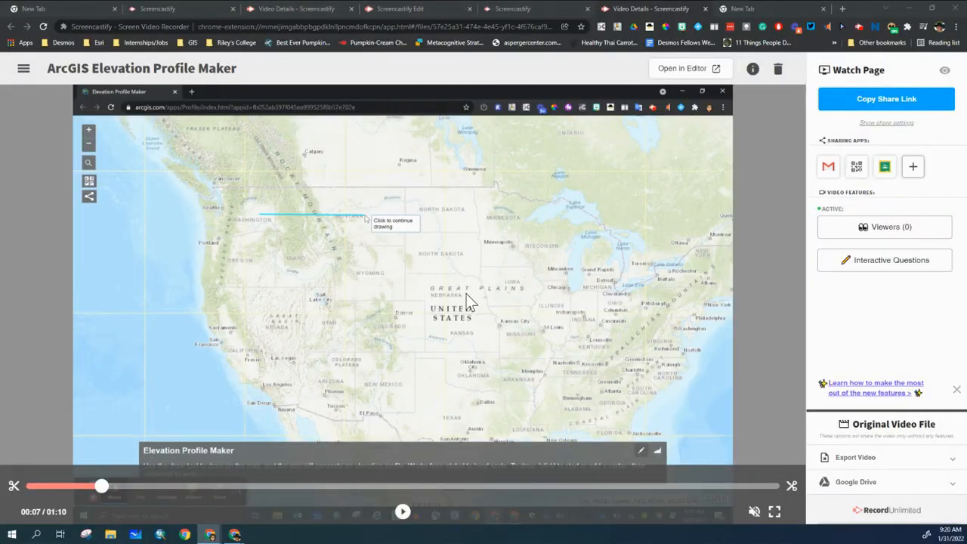
{"action": "left_click", "coordinate": [690, 69]}
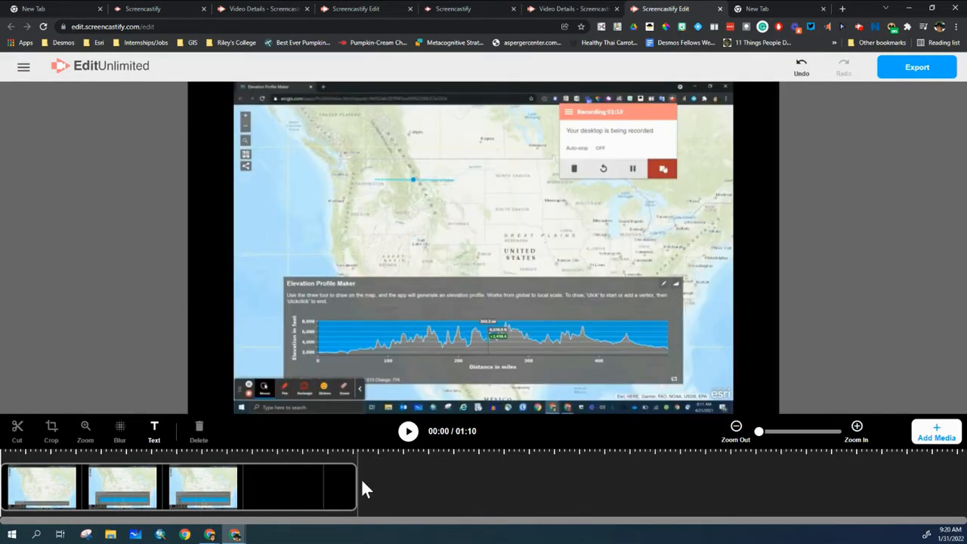
{"action": "left_click", "coordinate": [941, 441]}
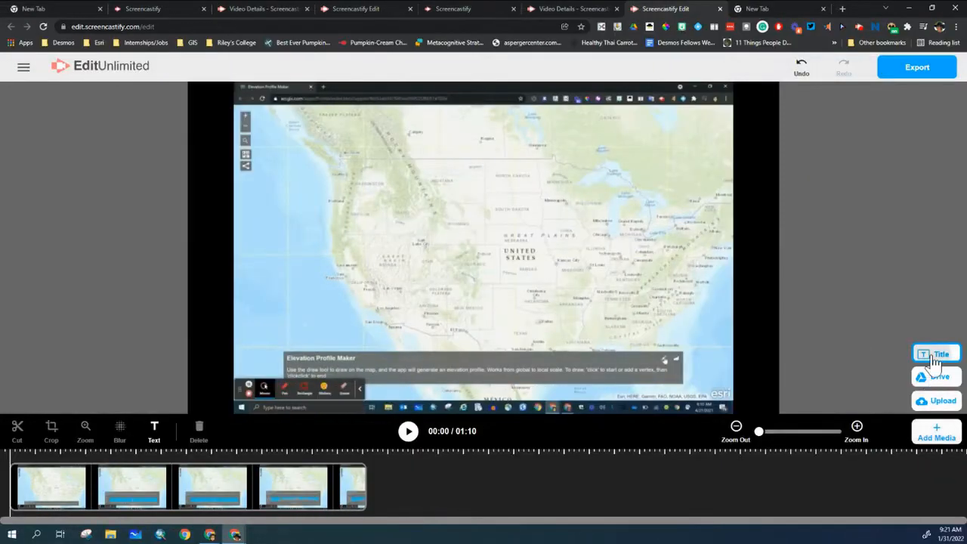
{"action": "left_click", "coordinate": [936, 355]}
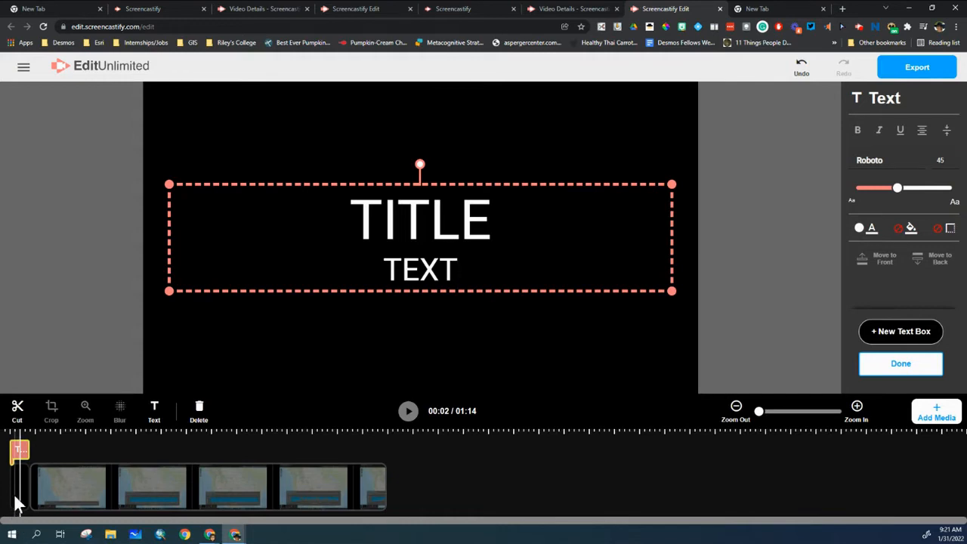
Replace the placeholder title text with "Editing in Screencastify" and enlarge the text box to fit it.
{"action": "left_click", "coordinate": [375, 218]}
{"action": "key", "text": "BackSpace"}
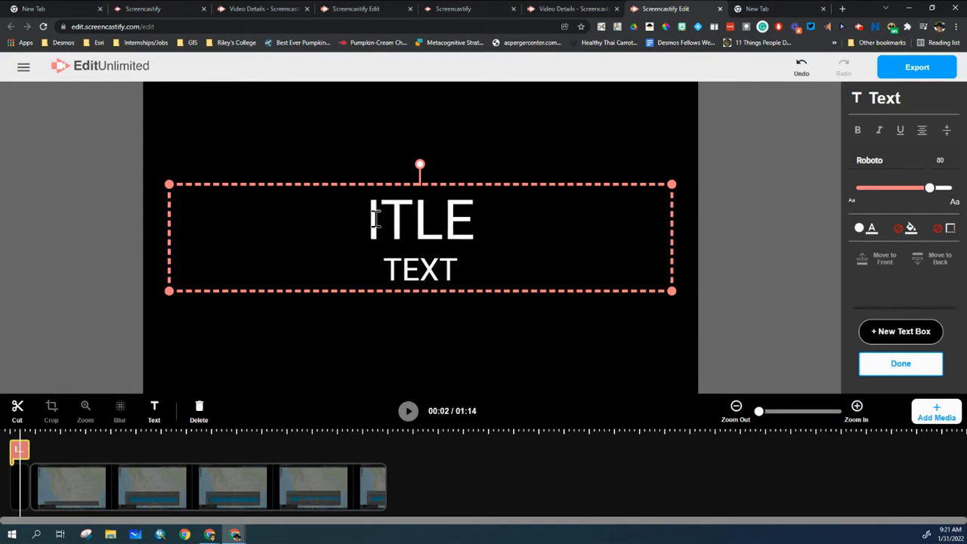
{"action": "type", "text": "Editing in Screencasti"}
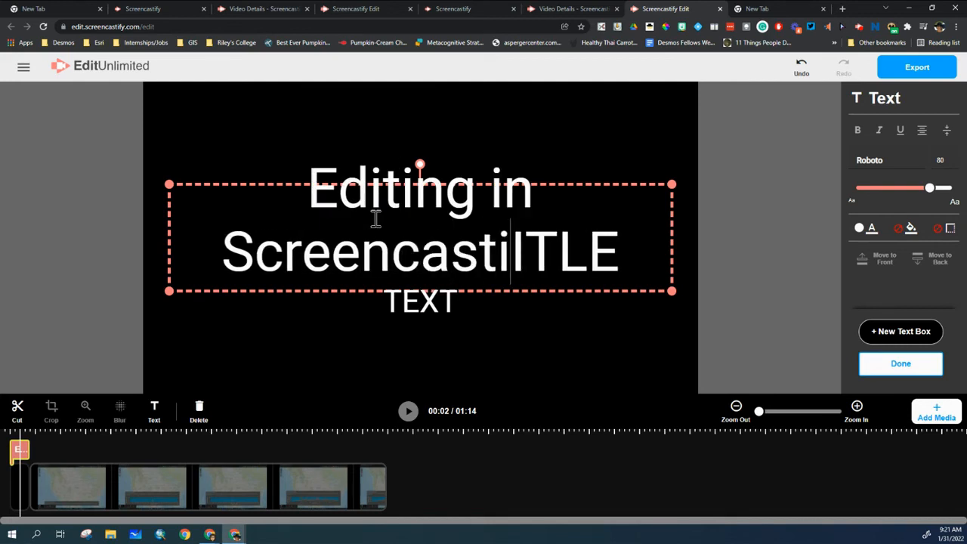
{"action": "type", "text": "fy"}
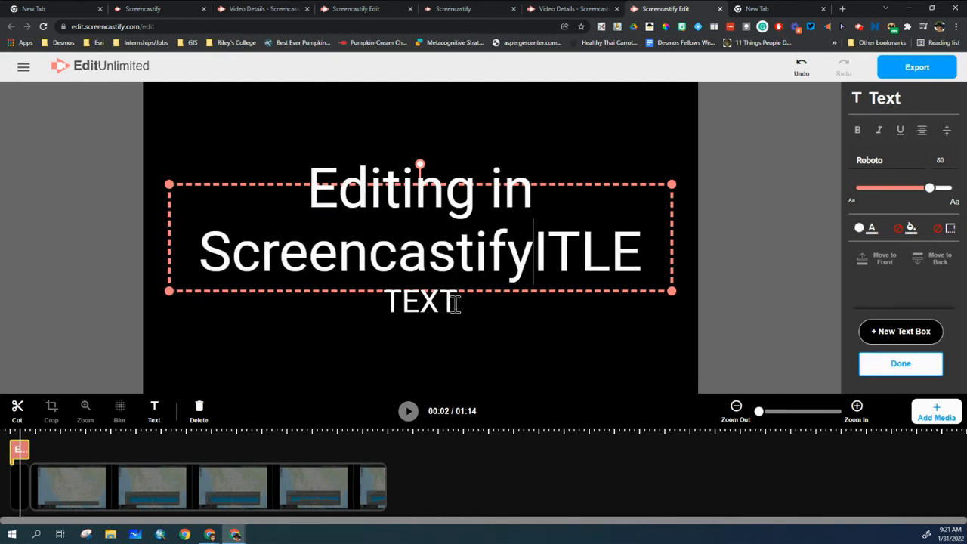
{"action": "left_click_drag", "start_coordinate": [167, 294], "coordinate": [168, 346]}
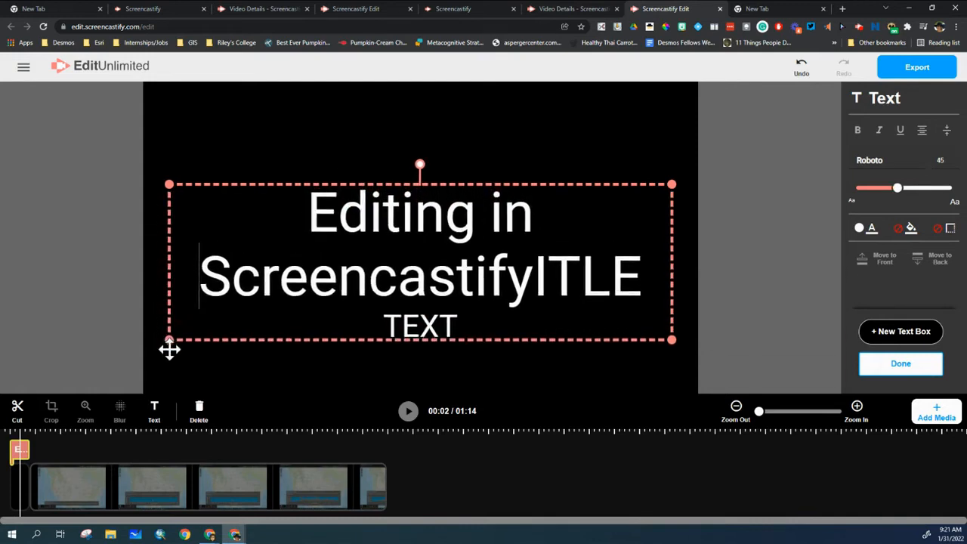
{"action": "key", "text": "BackSpace"}
{"action": "key", "text": "BackSpace"}
{"action": "key", "text": "BackSpace"}
{"action": "key", "text": "BackSpace"}
{"action": "key", "text": "BackSpace"}
{"action": "key", "text": "BackSpace"}
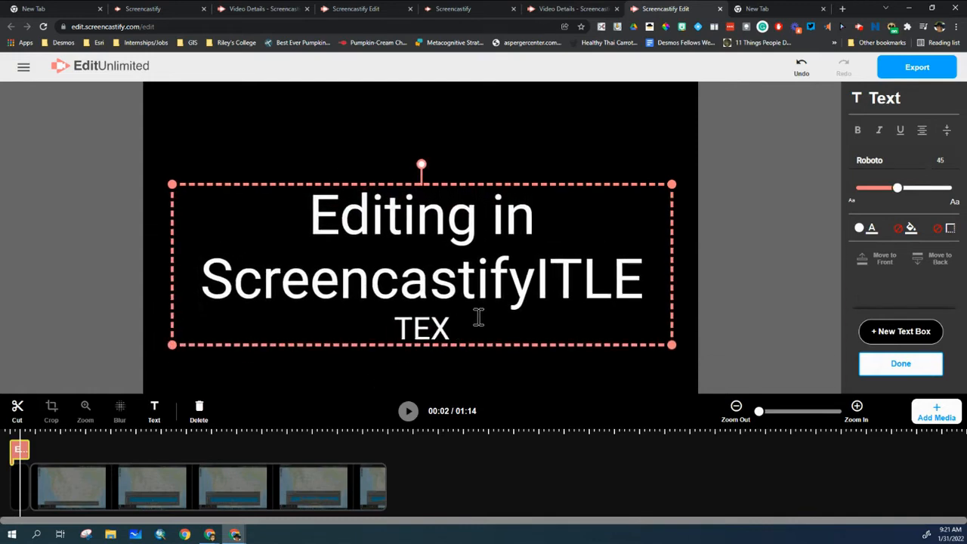
{"action": "key", "text": "BackSpace"}
{"action": "key", "text": "BackSpace"}
{"action": "key", "text": "BackSpace"}
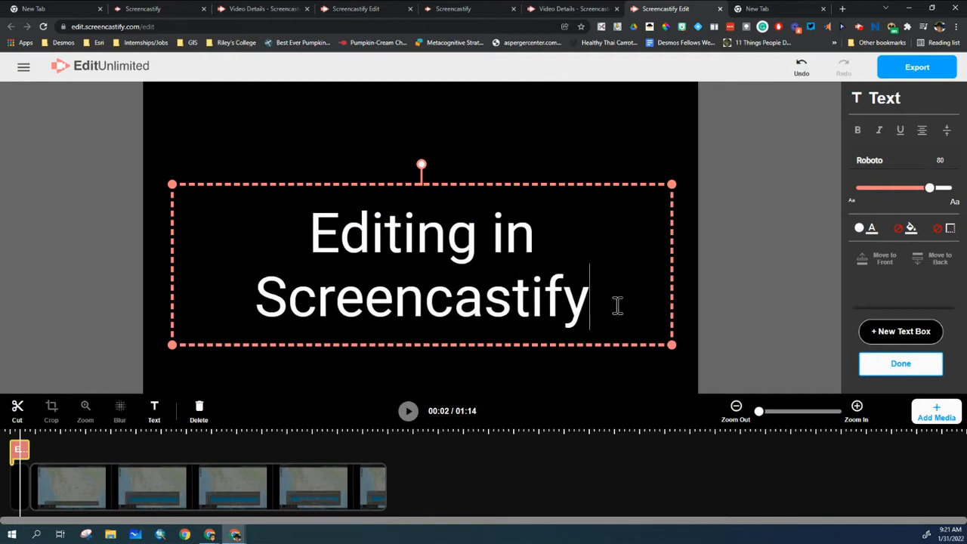
Set the whole title's font size to 66 and finish editing the text.
{"action": "left_click_drag", "start_coordinate": [613, 302], "coordinate": [324, 246]}
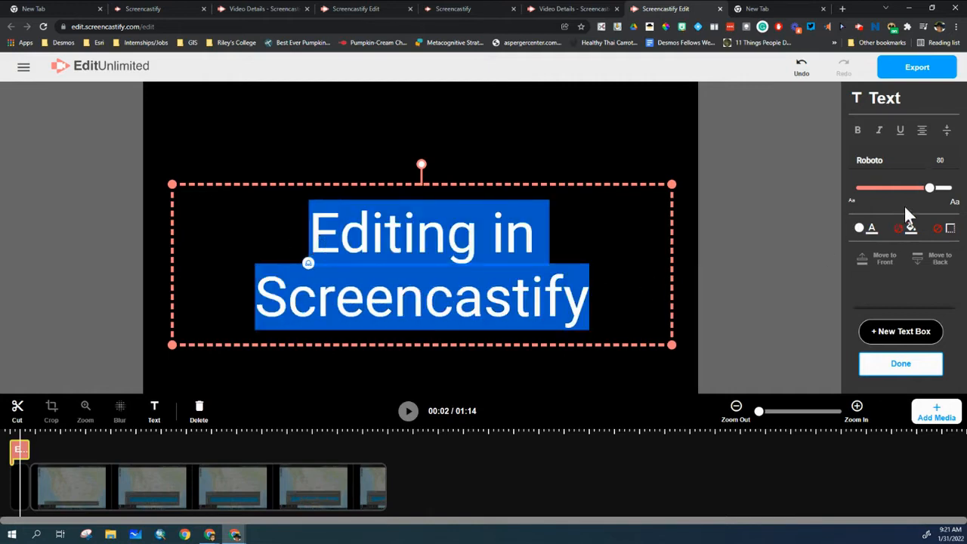
{"action": "mouse_move", "coordinate": [902, 198]}
{"action": "left_mouse_down"}
{"action": "mouse_move", "coordinate": [881, 199]}
{"action": "mouse_move", "coordinate": [918, 190]}
{"action": "left_mouse_up"}
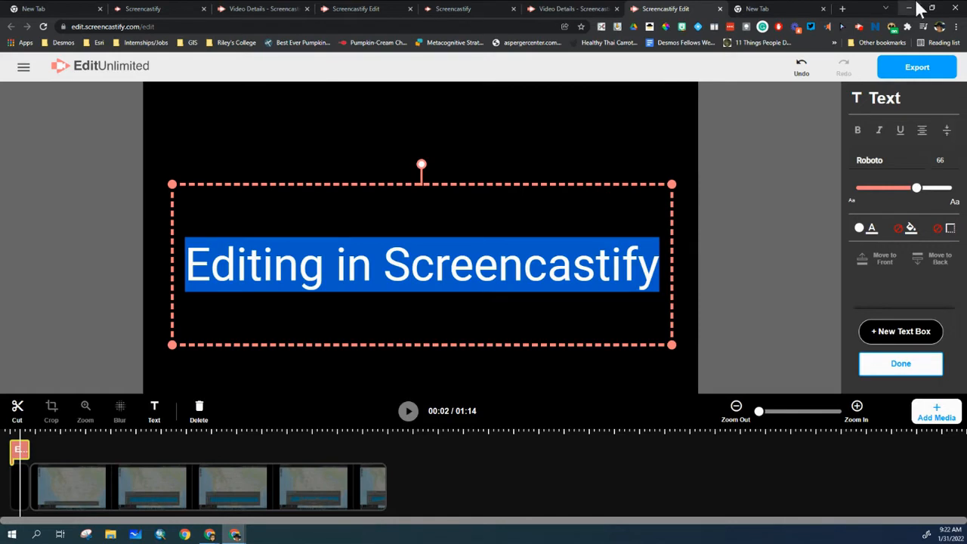
{"action": "left_click", "coordinate": [869, 366]}
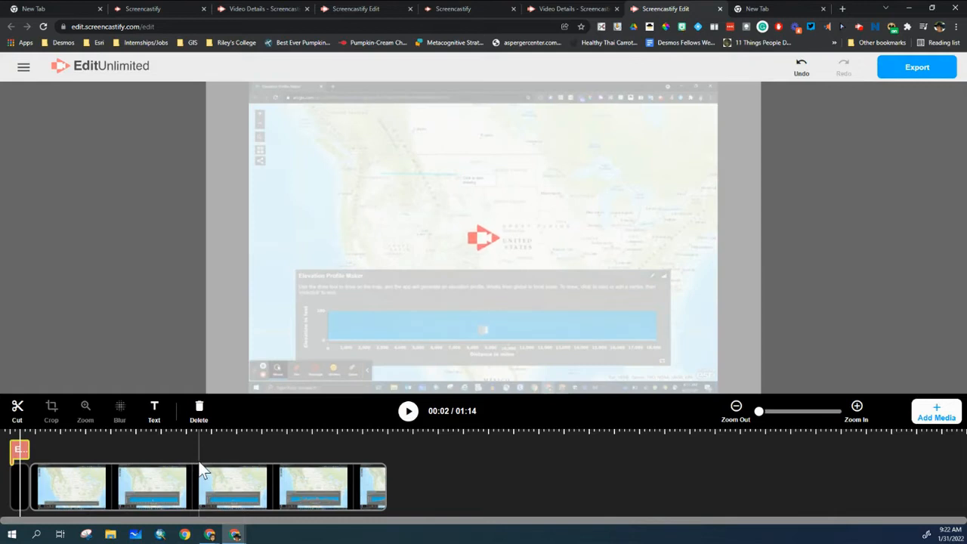
Split the Elevation Profile Maker footage at 00:29.
{"action": "left_click", "coordinate": [163, 471]}
{"action": "left_click", "coordinate": [165, 471]}
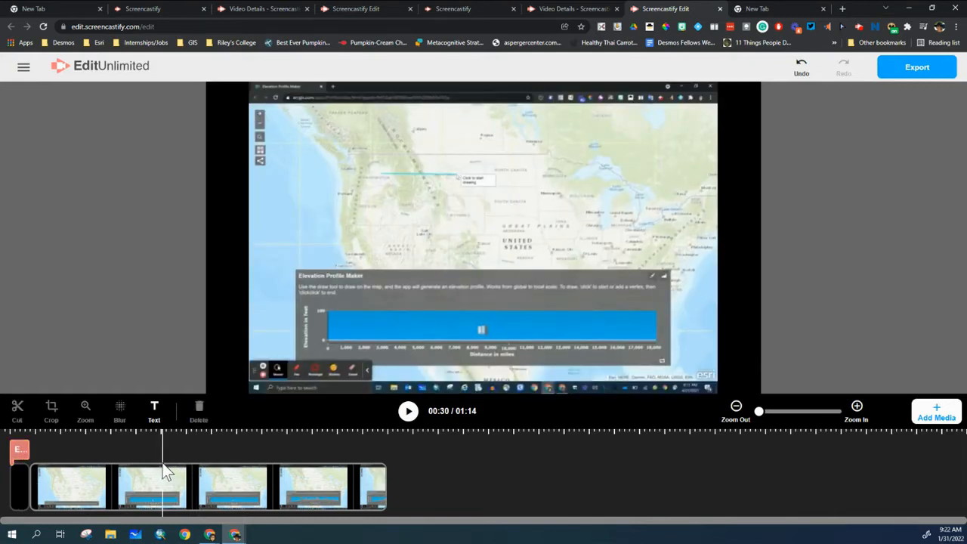
{"action": "left_click", "coordinate": [161, 471]}
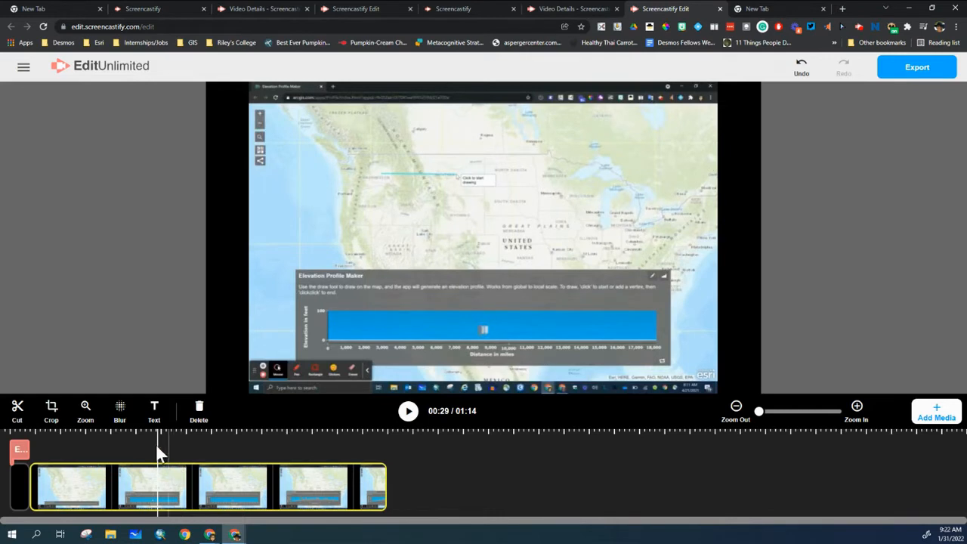
{"action": "left_click", "coordinate": [18, 417]}
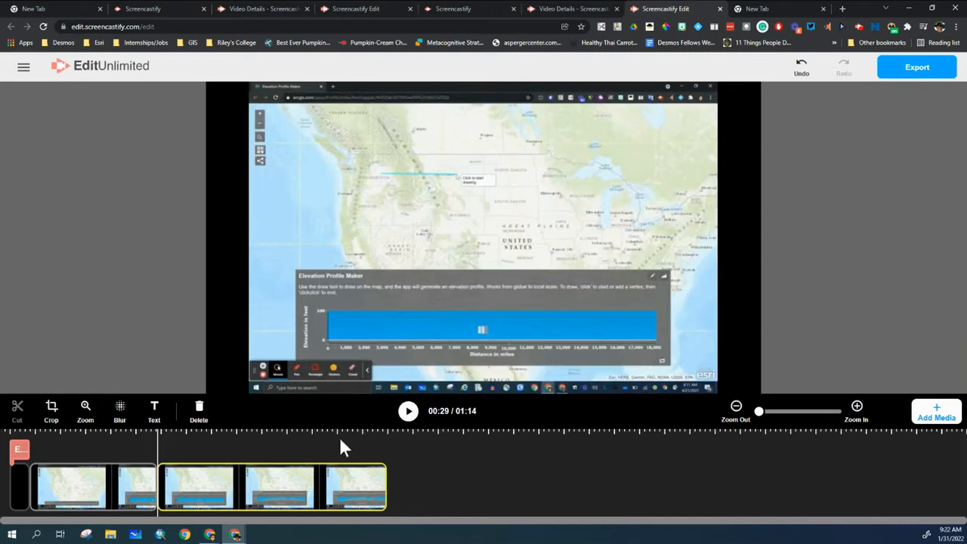
Split the footage again at 00:41 and delete the segment between the two cuts.
{"action": "left_click", "coordinate": [222, 446]}
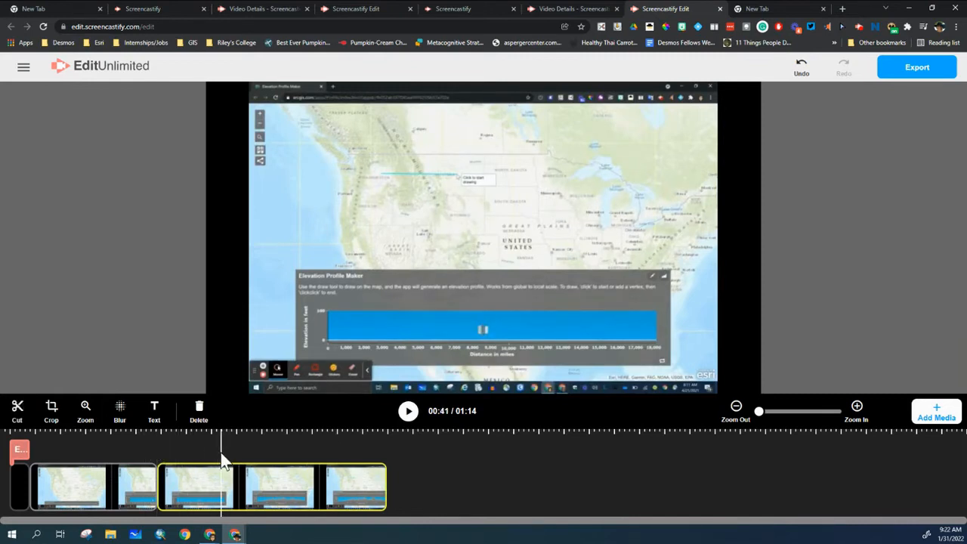
{"action": "left_click", "coordinate": [16, 409]}
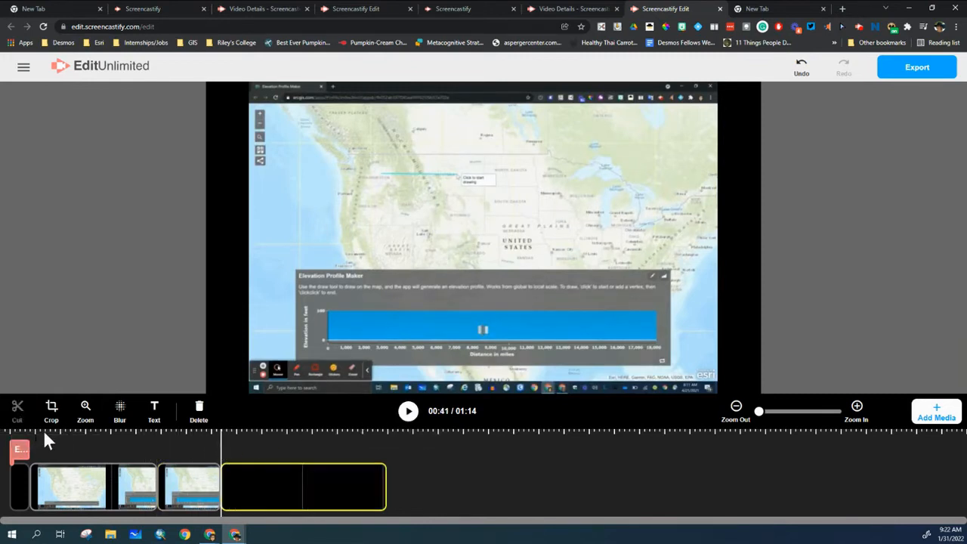
{"action": "left_click", "coordinate": [194, 481]}
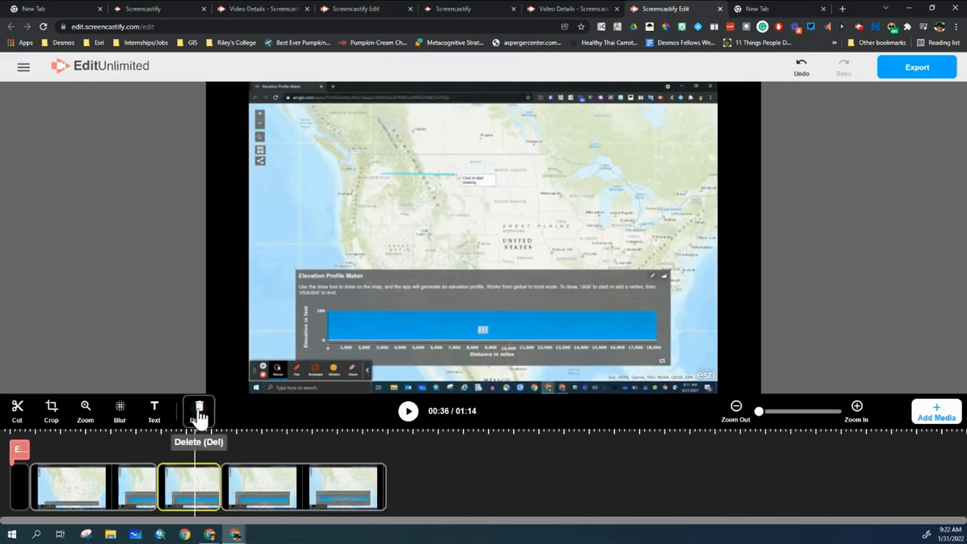
{"action": "left_click", "coordinate": [198, 413]}
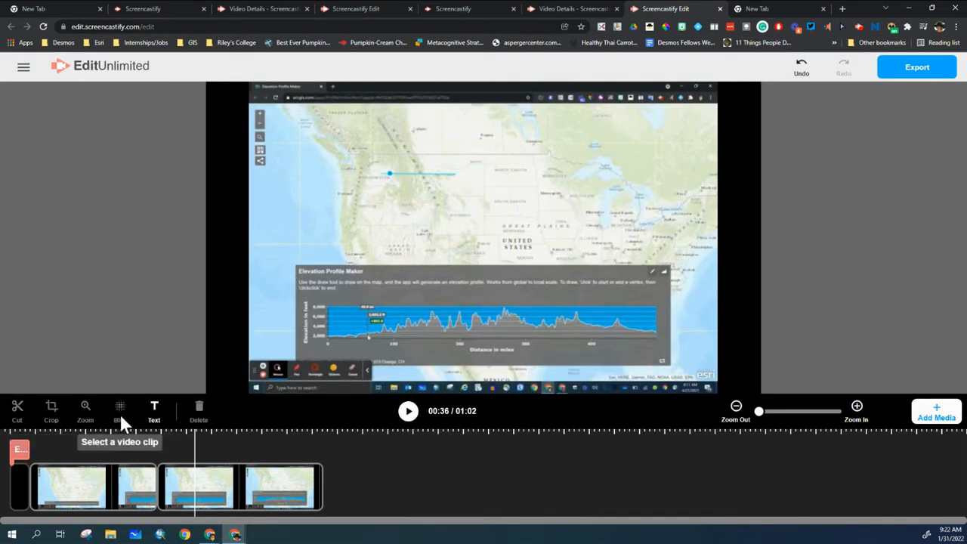
Add a zoom effect at 00:05 in the first footage clip, framing the southeastern part of the map and the drawing icons.
{"action": "left_click", "coordinate": [36, 483]}
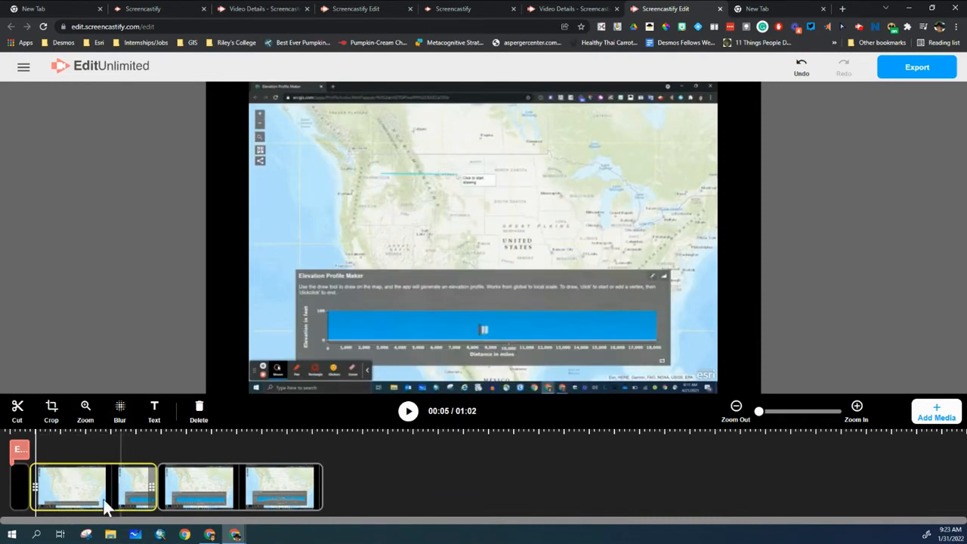
{"action": "left_click", "coordinate": [85, 412]}
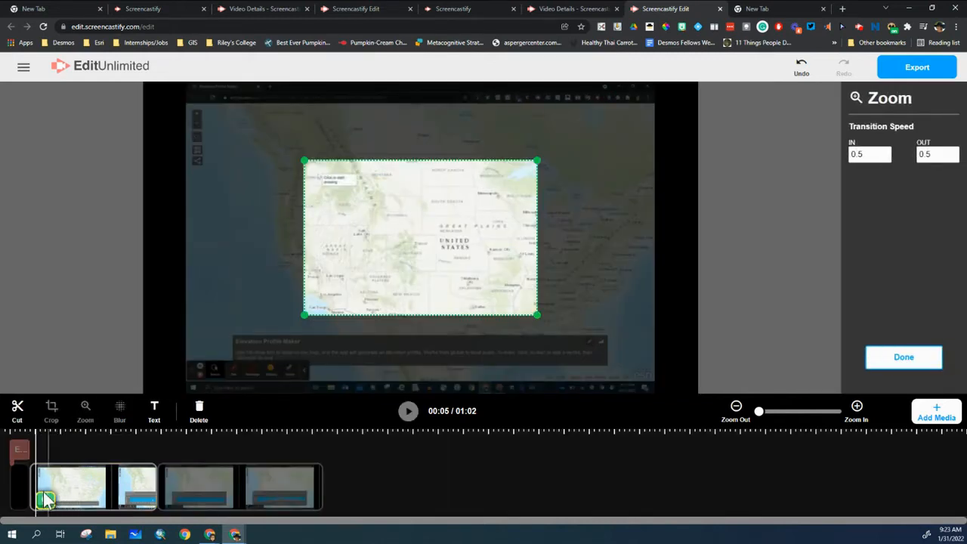
{"action": "left_click_drag", "start_coordinate": [373, 248], "coordinate": [486, 312]}
{"action": "left_click_drag", "start_coordinate": [416, 224], "coordinate": [495, 272]}
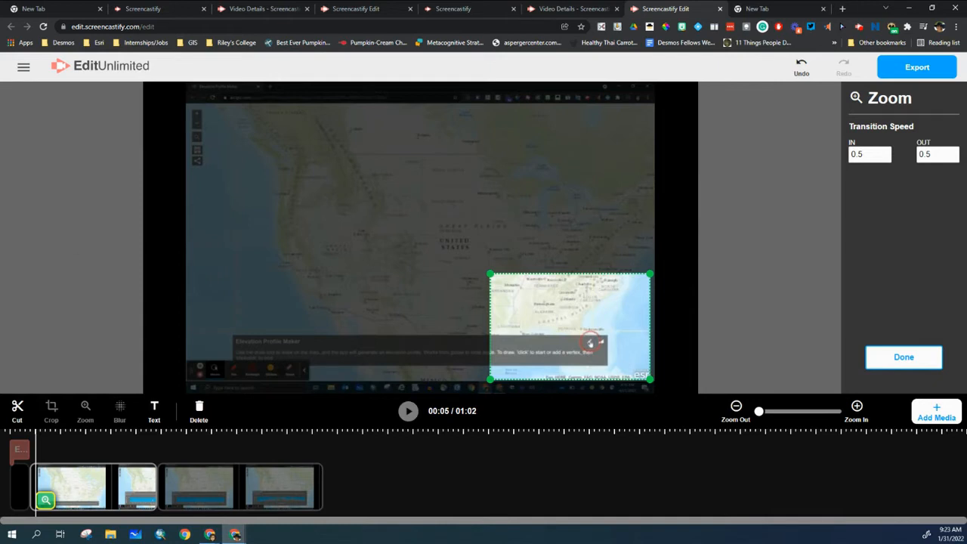
Finish the zoom setup and shorten the zoom effect's duration on the first footage clip.
{"action": "left_click", "coordinate": [46, 502]}
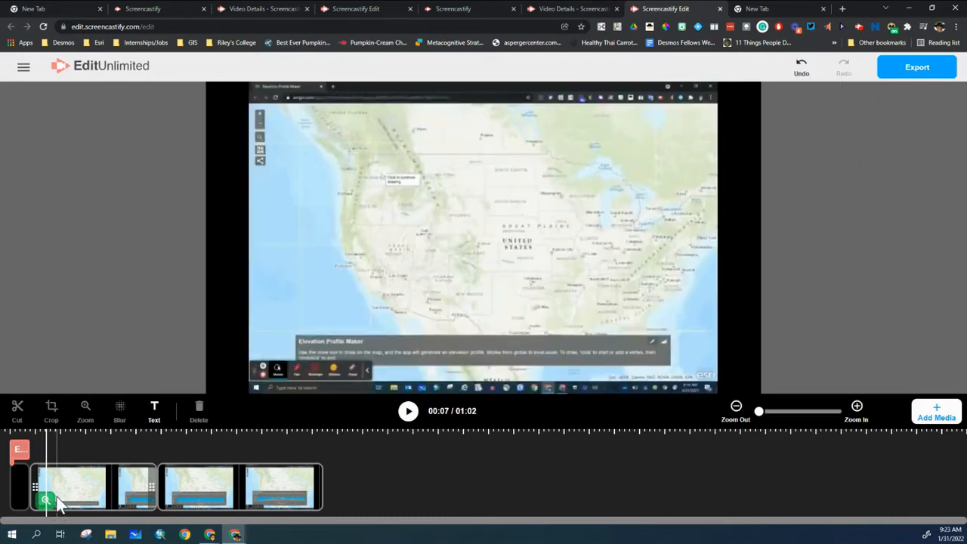
{"action": "left_click", "coordinate": [50, 500]}
{"action": "left_click_drag", "start_coordinate": [54, 499], "coordinate": [50, 499]}
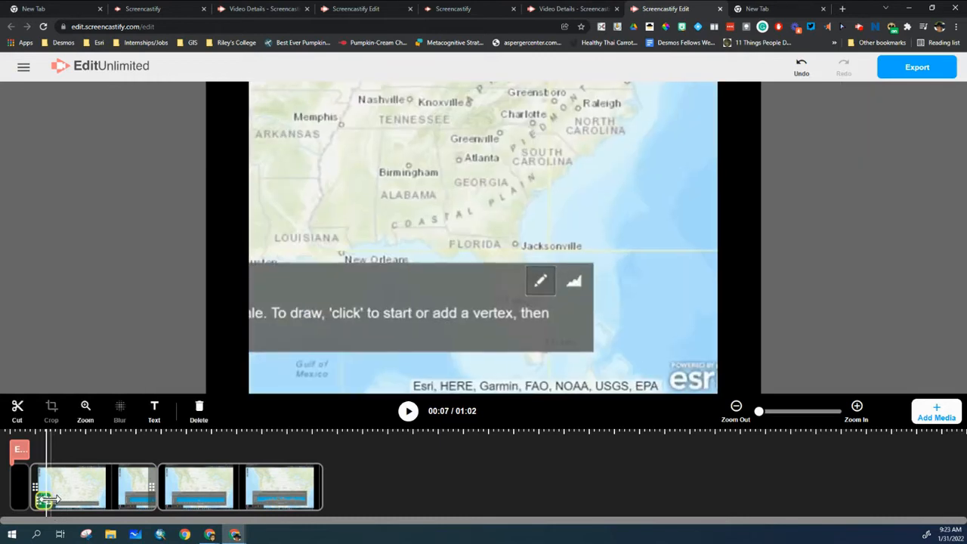
{"action": "left_click", "coordinate": [50, 501]}
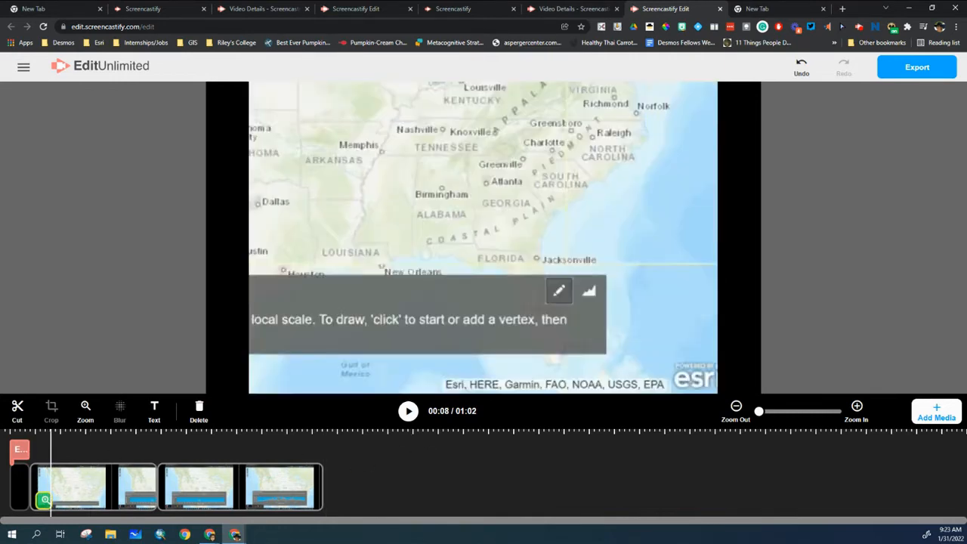
Play the edited video from the title clip and skip ahead through the footage to its end.
{"action": "left_click", "coordinate": [20, 486]}
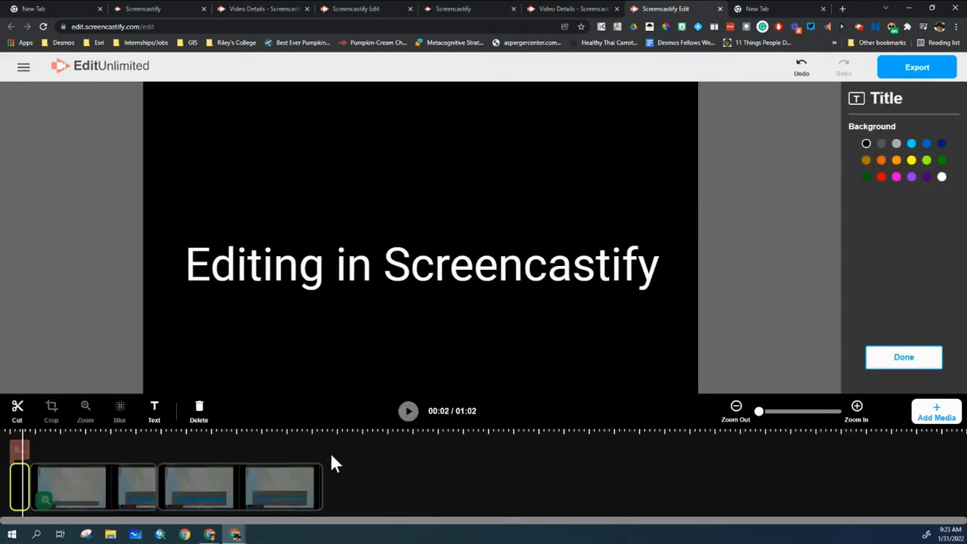
{"action": "left_click", "coordinate": [402, 414]}
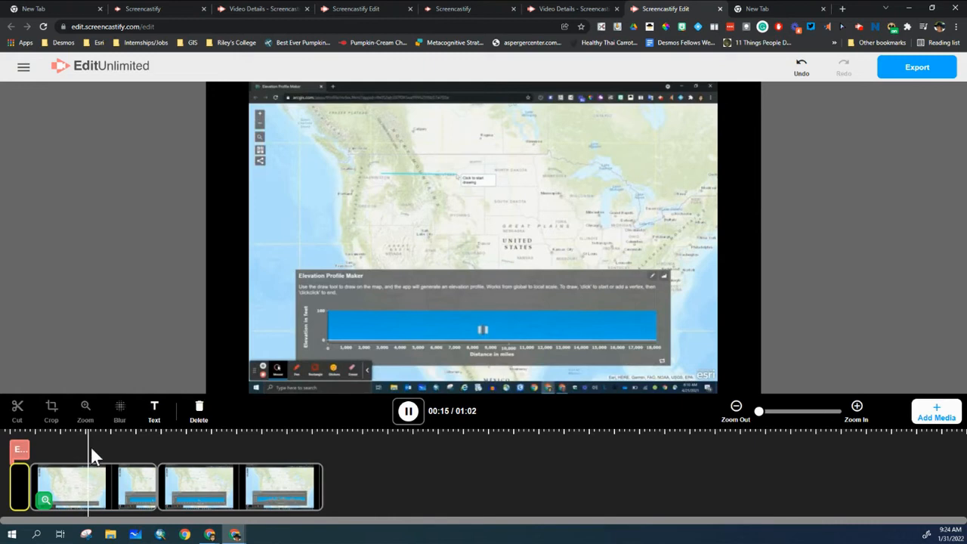
{"action": "left_click", "coordinate": [164, 483]}
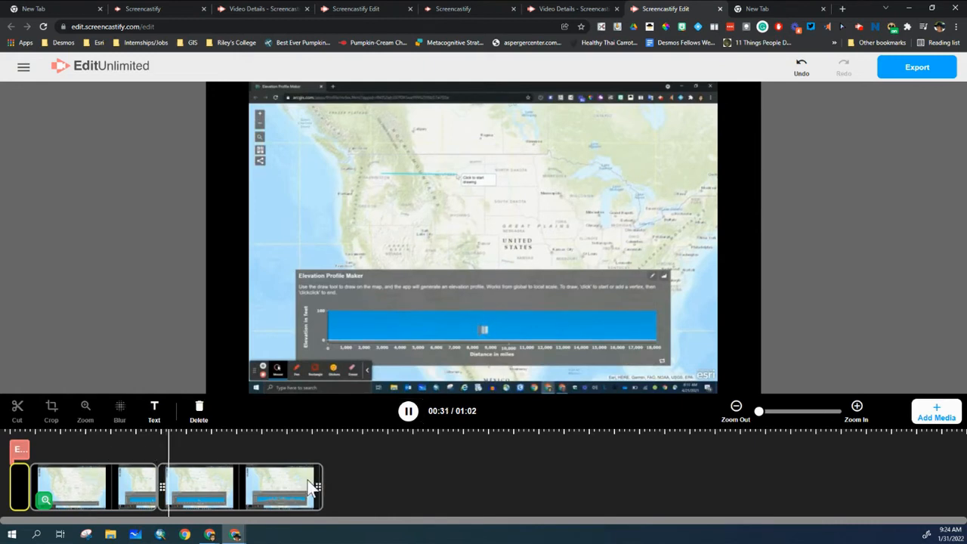
{"action": "left_click", "coordinate": [307, 481]}
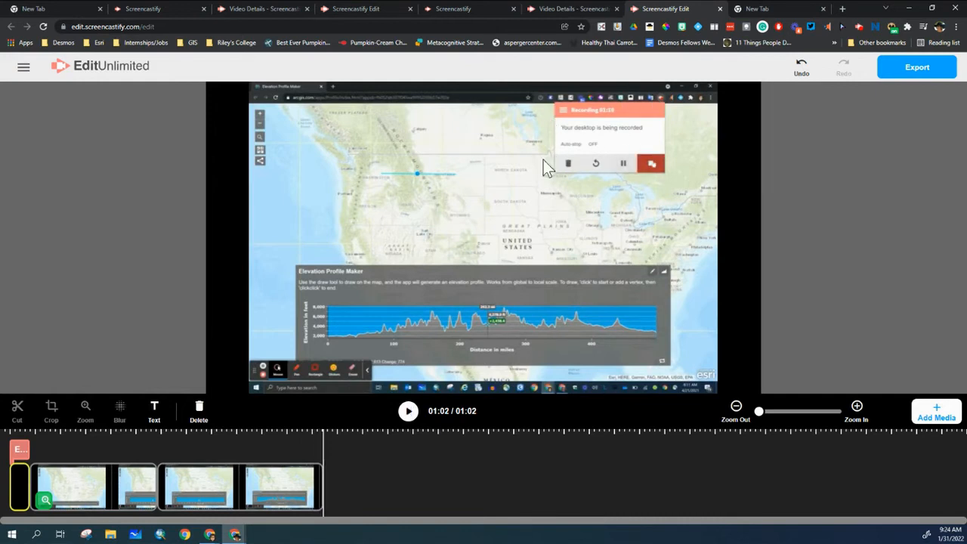
Add a blur effect at 00:58 in the last footage clip, sized to cover the recording pop-up.
{"action": "left_click", "coordinate": [303, 475]}
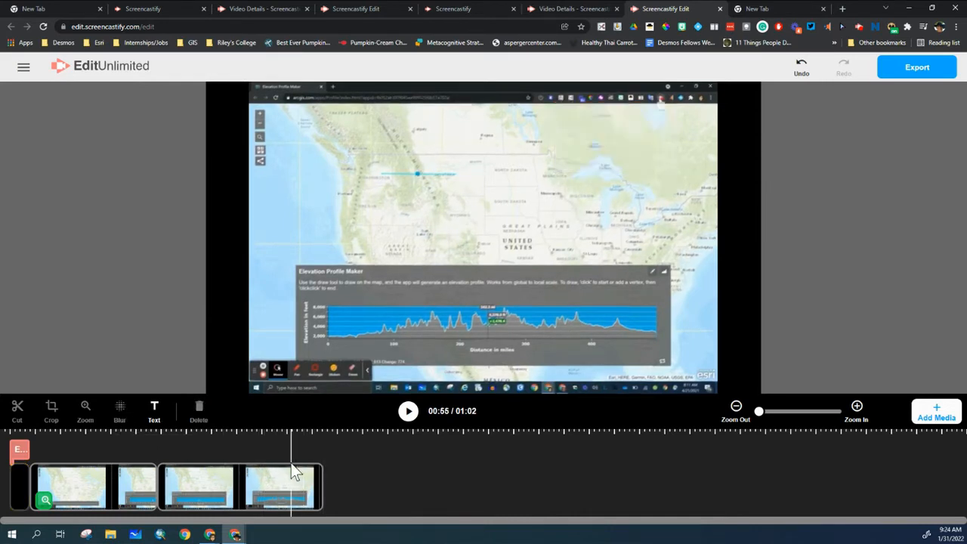
{"action": "left_click", "coordinate": [291, 467]}
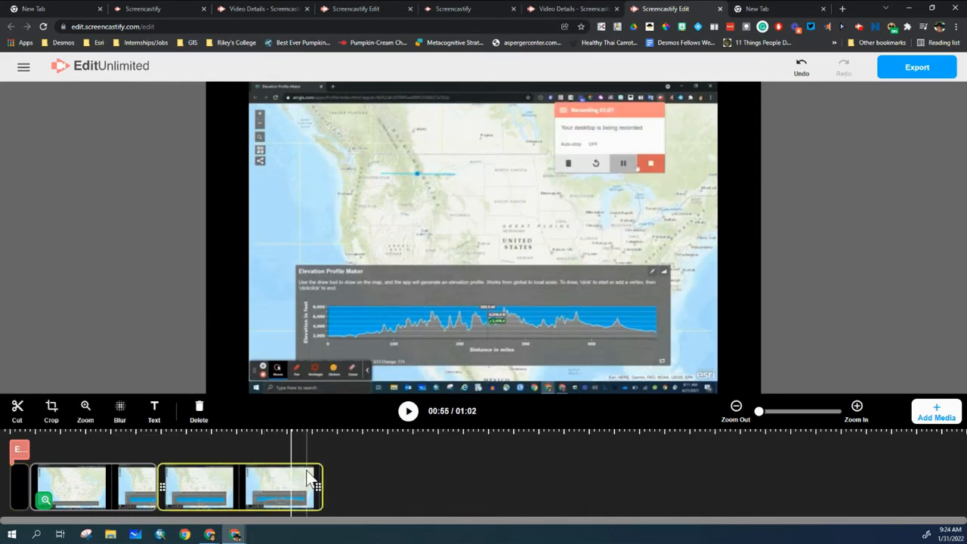
{"action": "left_click", "coordinate": [119, 412]}
{"action": "left_click_drag", "start_coordinate": [415, 222], "coordinate": [541, 113]}
{"action": "left_click_drag", "start_coordinate": [588, 168], "coordinate": [605, 177]}
{"action": "left_click_drag", "start_coordinate": [494, 173], "coordinate": [493, 175]}
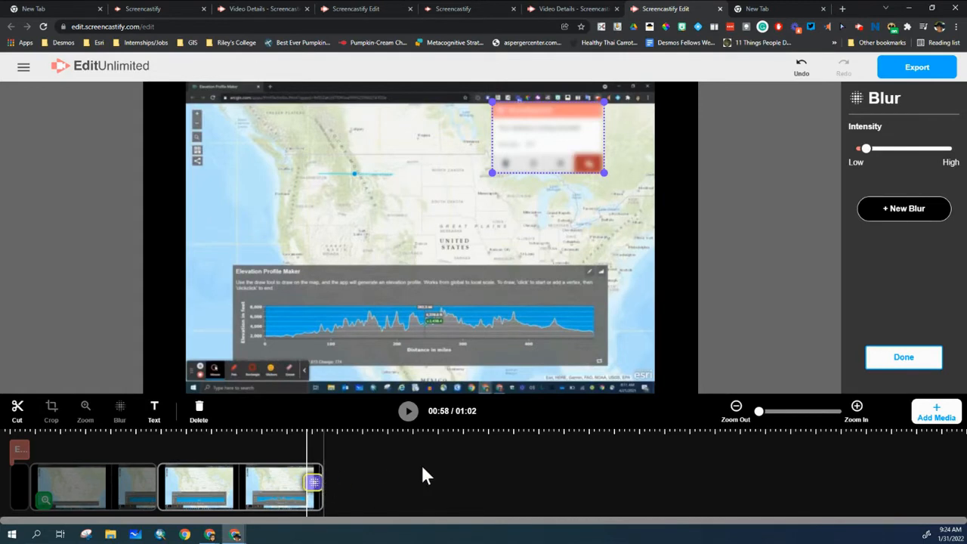
Preview the blurred section and extend the blur effect to start earlier in the last clip.
{"action": "left_click", "coordinate": [421, 432]}
{"action": "left_click", "coordinate": [280, 457]}
{"action": "left_click", "coordinate": [408, 411]}
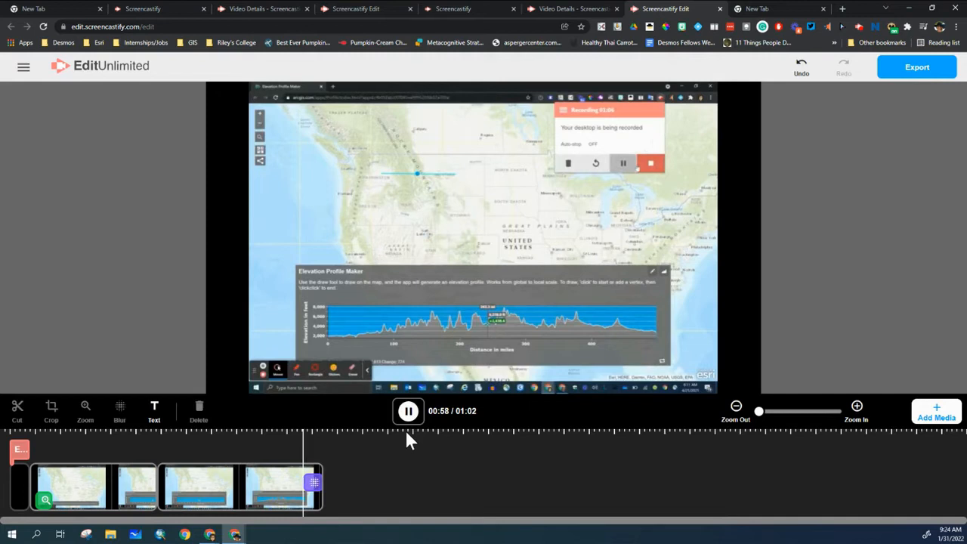
{"action": "left_click", "coordinate": [315, 482]}
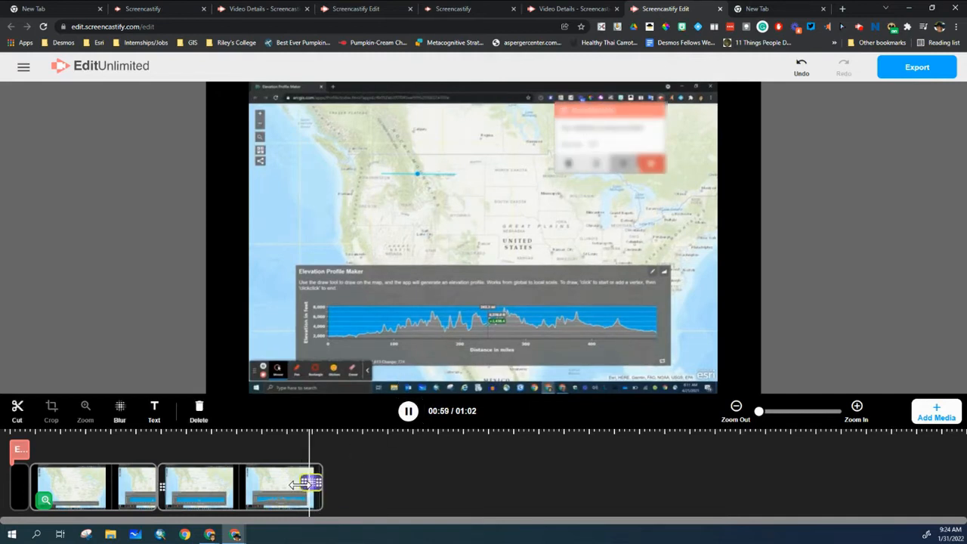
{"action": "left_click", "coordinate": [398, 462]}
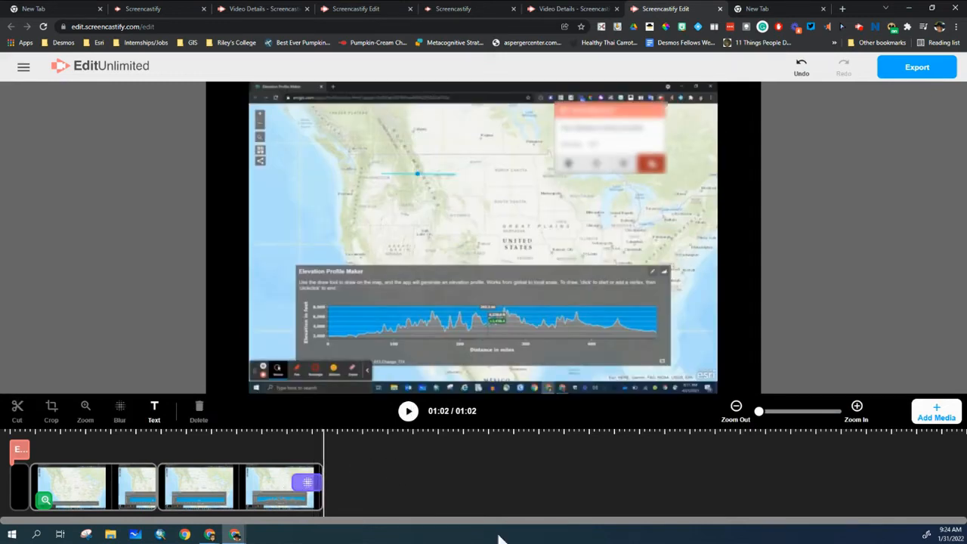
Add a text box at the end of the video and resize it to fit over the map below the blurred pop-up.
{"action": "left_click", "coordinate": [154, 412]}
{"action": "left_click_drag", "start_coordinate": [171, 349], "coordinate": [554, 246]}
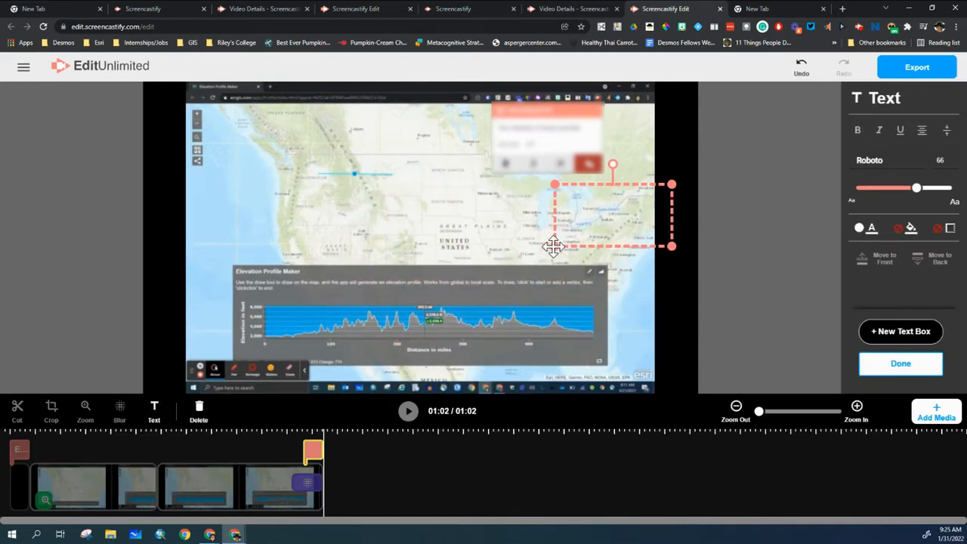
{"action": "left_click_drag", "start_coordinate": [554, 184], "coordinate": [473, 215]}
{"action": "left_click_drag", "start_coordinate": [668, 241], "coordinate": [612, 255]}
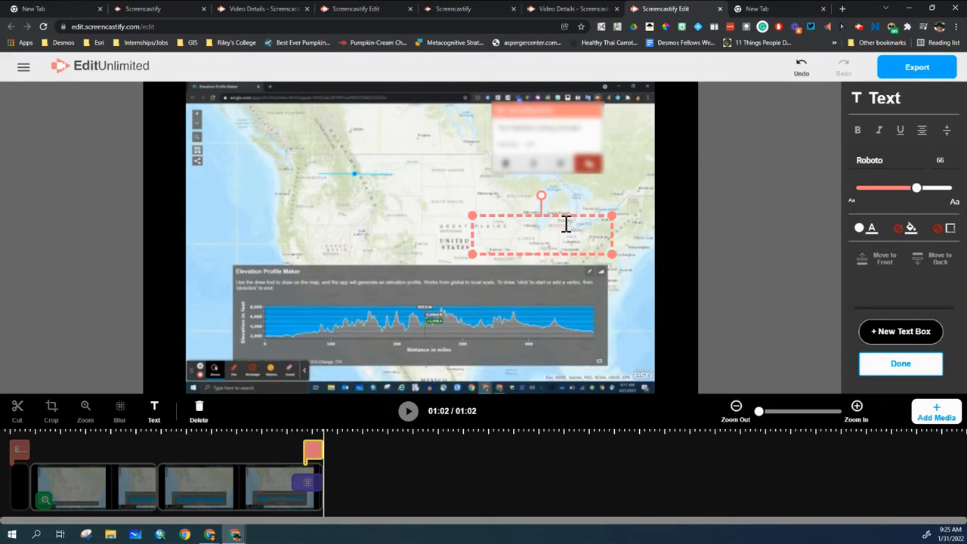
Enter "Check it out" in the new text box.
{"action": "type", "text": "Check"}
{"action": "key", "text": "BackSpace"}
{"action": "key", "text": "BackSpace"}
{"action": "key", "text": "BackSpace"}
{"action": "key", "text": "BackSpace"}
{"action": "key", "text": "BackSpace"}
{"action": "key", "text": "Delete"}
{"action": "key", "text": "ctrl+z"}
{"action": "type", "text": "k it out"}
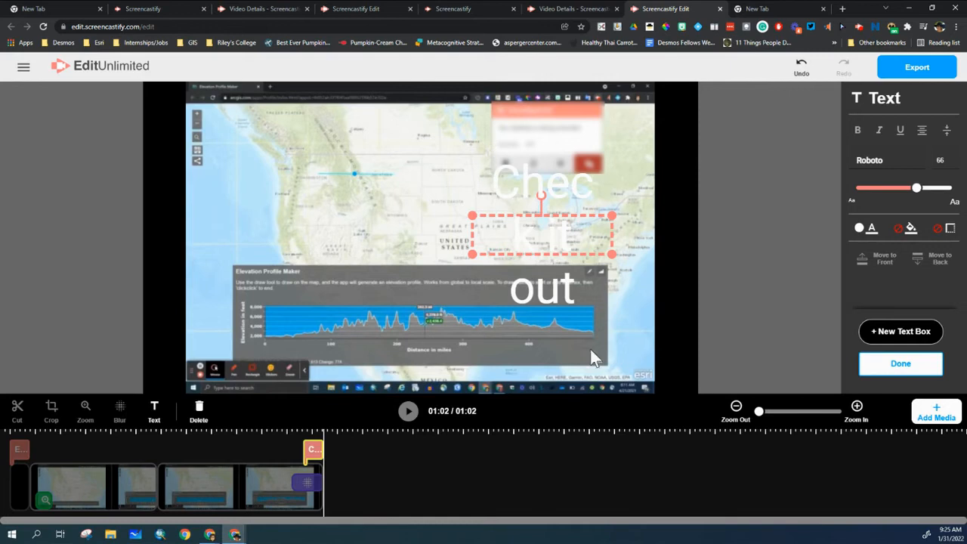
Make the "Check it out" text black and set its font size to 27.
{"action": "left_click_drag", "start_coordinate": [579, 298], "coordinate": [571, 163]}
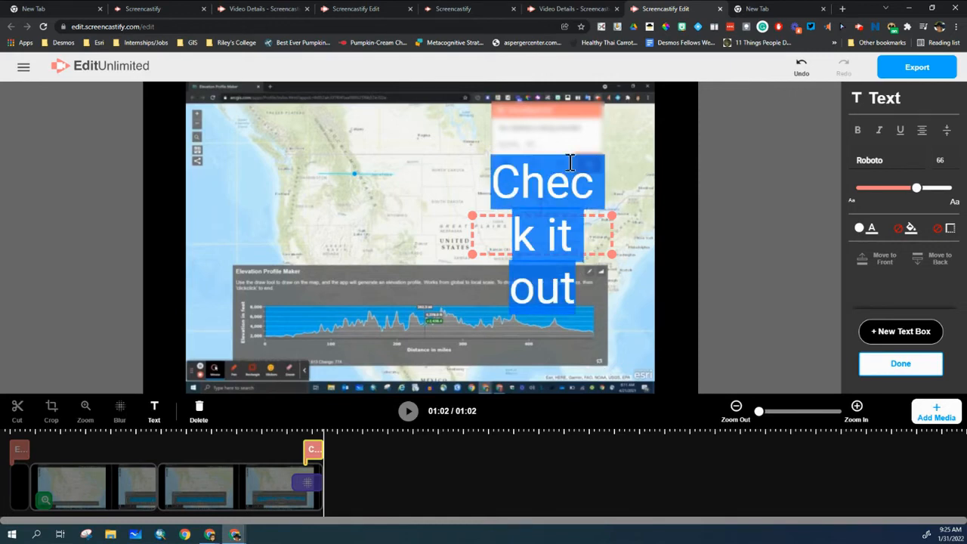
{"action": "left_click", "coordinate": [866, 231]}
{"action": "left_click", "coordinate": [856, 247]}
{"action": "left_click_drag", "start_coordinate": [917, 189], "coordinate": [881, 190]}
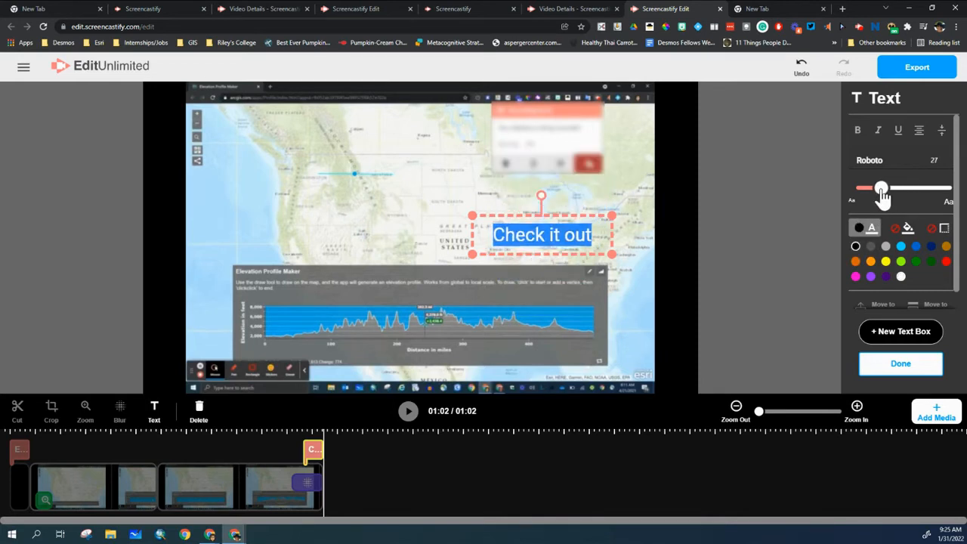
{"action": "left_click", "coordinate": [705, 260]}
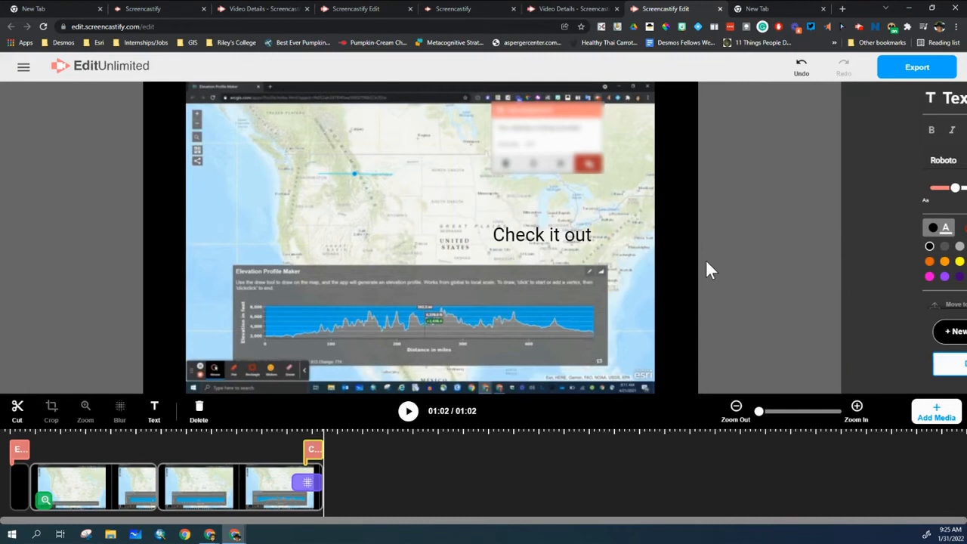
Move the "Check it out" text earlier so it starts before the blur effect, and play back parts of the last clip.
{"action": "mouse_move", "coordinate": [310, 450]}
{"action": "left_mouse_down"}
{"action": "mouse_move", "coordinate": [278, 450]}
{"action": "mouse_move", "coordinate": [296, 450]}
{"action": "left_mouse_up"}
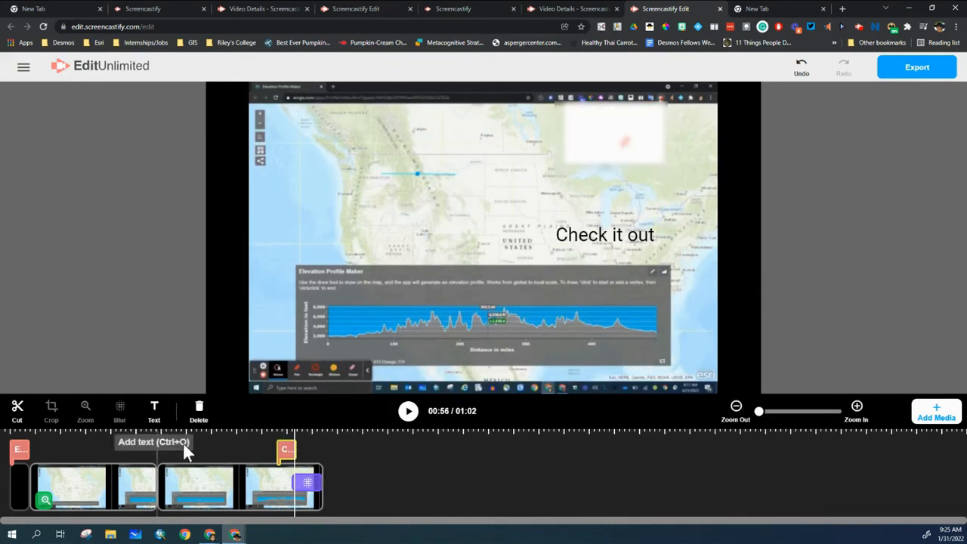
{"action": "left_click", "coordinate": [261, 441]}
{"action": "left_click", "coordinate": [408, 412]}
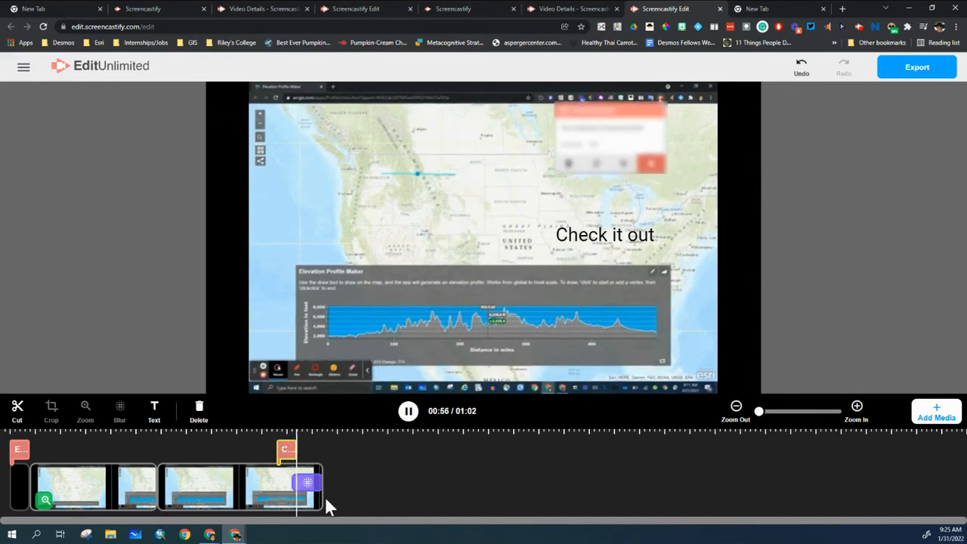
{"action": "left_click", "coordinate": [199, 474]}
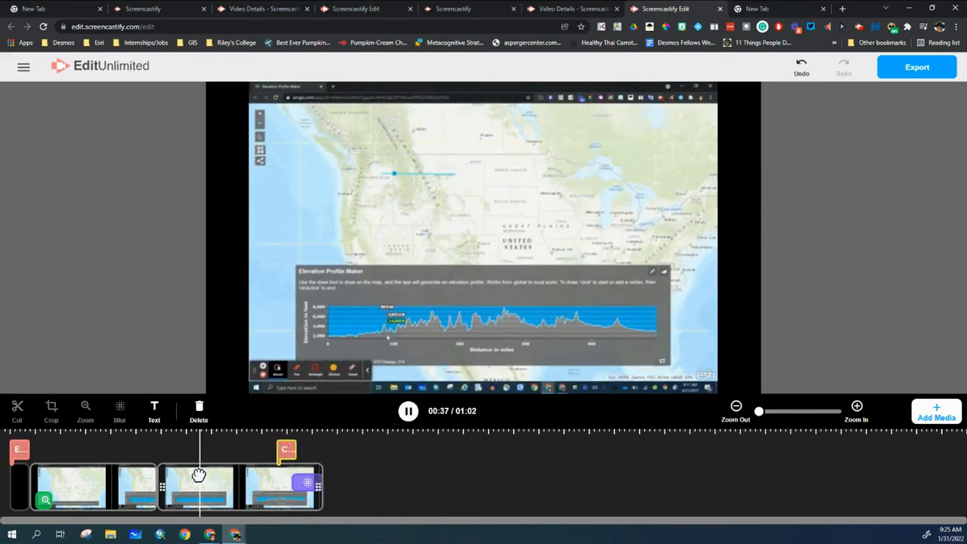
{"action": "left_click", "coordinate": [249, 465]}
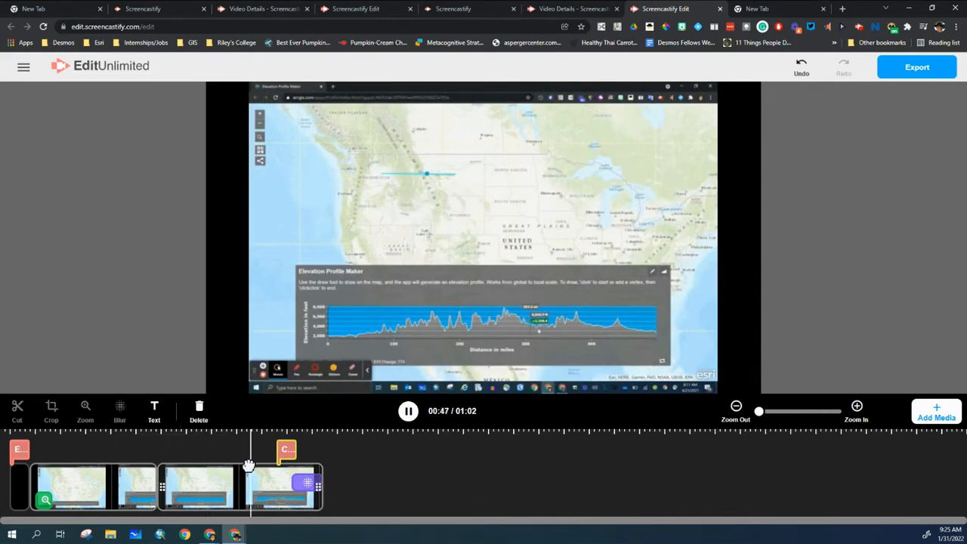
{"action": "left_click", "coordinate": [204, 484]}
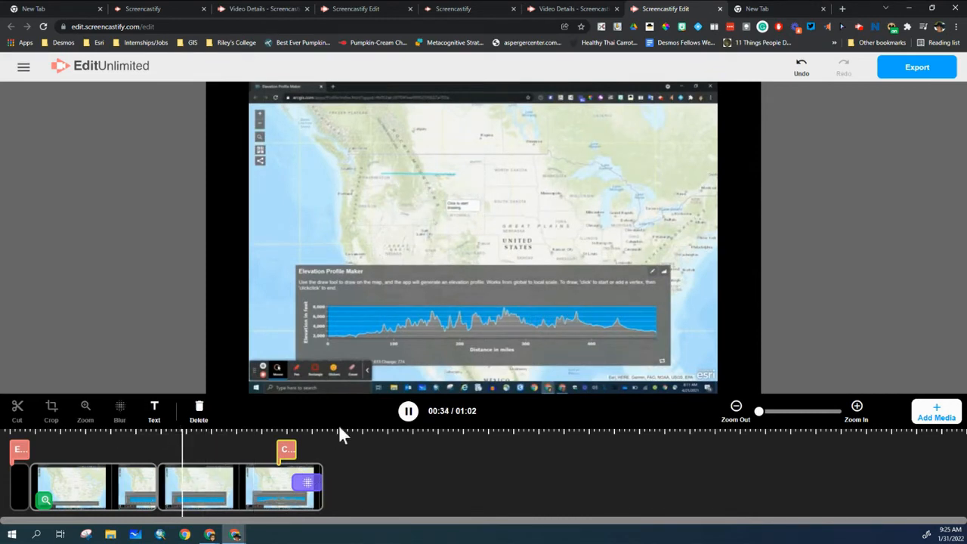
{"action": "left_click", "coordinate": [408, 410]}
Crop the last footage clip to the map area and the Elevation Profile Maker panel, excluding the surrounding browser and taskbar.
{"action": "left_click", "coordinate": [214, 505]}
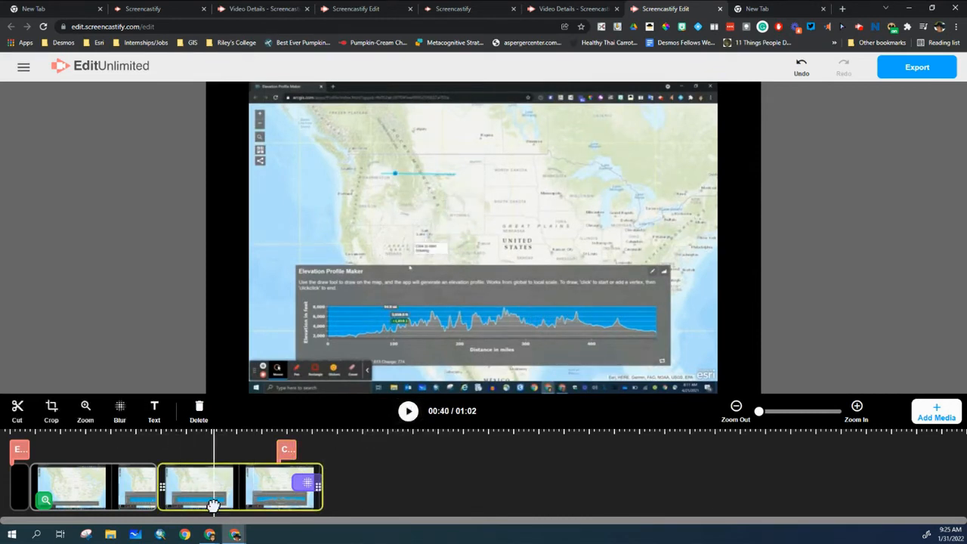
{"action": "left_click", "coordinate": [54, 415]}
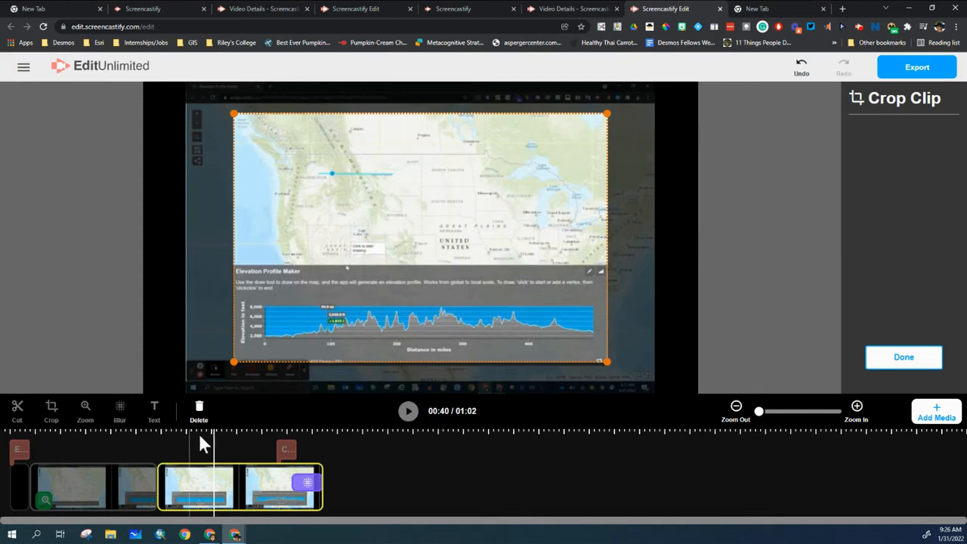
{"action": "left_click", "coordinate": [256, 437]}
Cut the last footage clip at 00:33 and delete the short piece before the cut.
{"action": "left_click", "coordinate": [215, 469]}
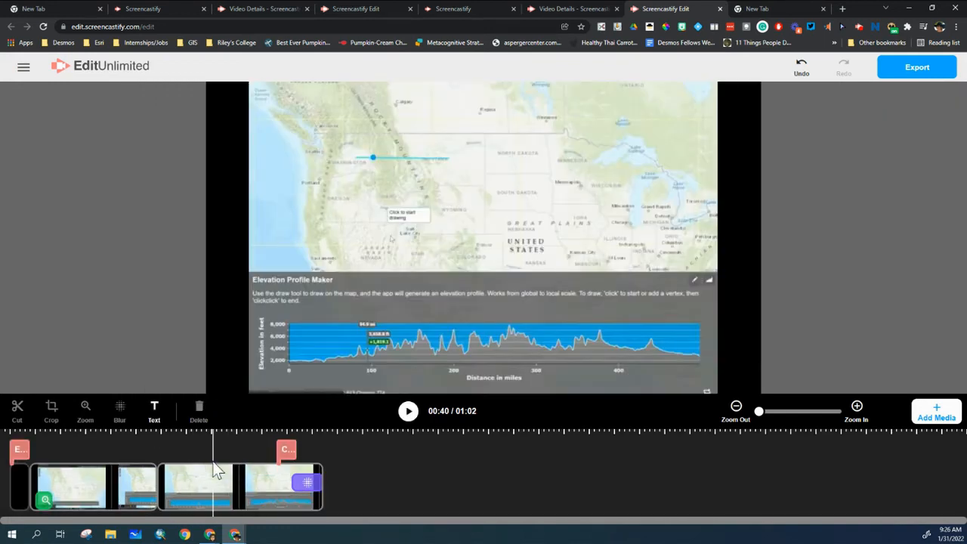
{"action": "left_click", "coordinate": [198, 469]}
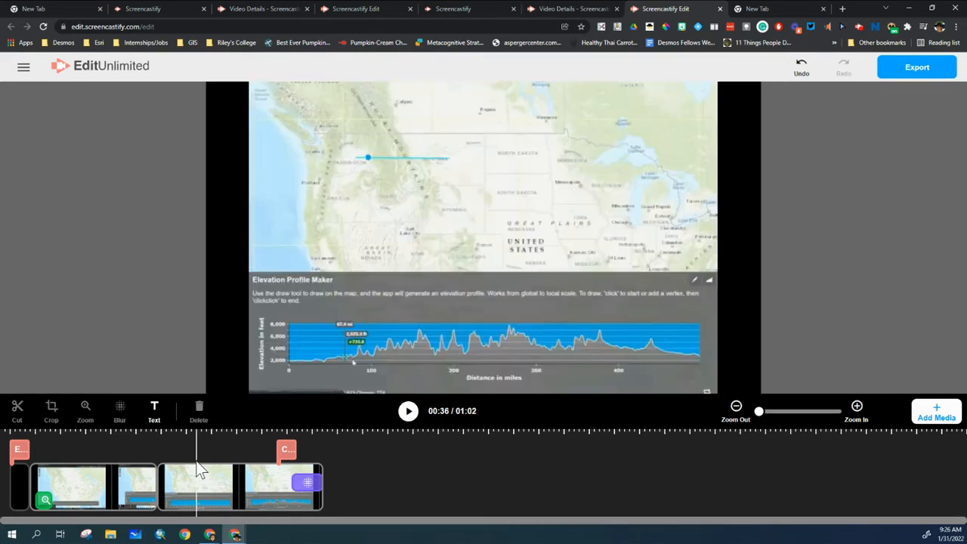
{"action": "left_click", "coordinate": [188, 463]}
{"action": "left_click", "coordinate": [177, 464]}
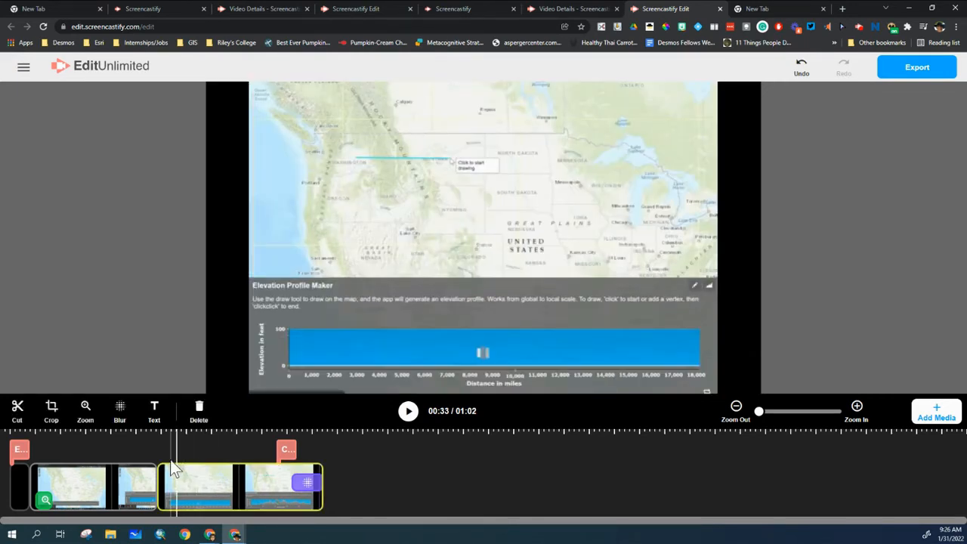
{"action": "left_click", "coordinate": [17, 412]}
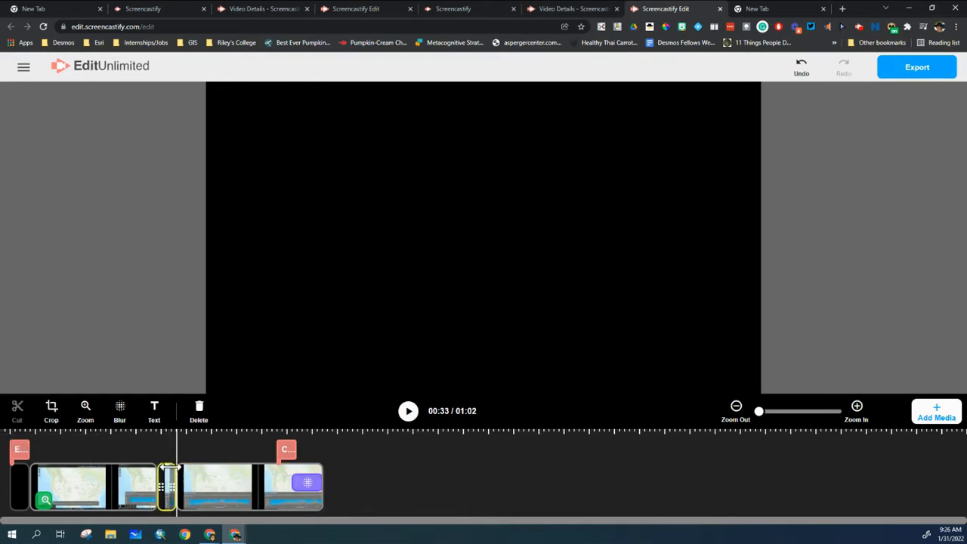
{"action": "key", "text": "Delete"}
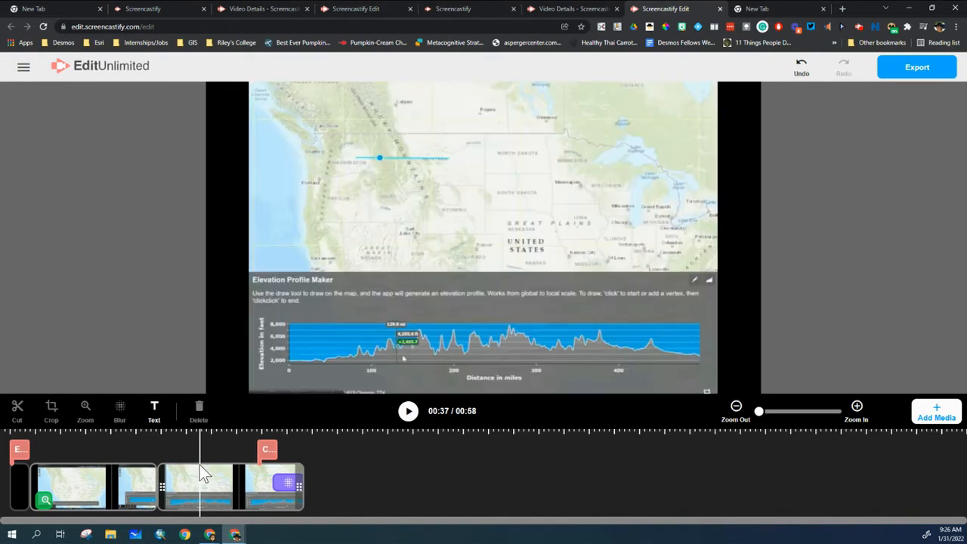
Split the last footage clip at 00:36.
{"action": "left_click", "coordinate": [194, 475]}
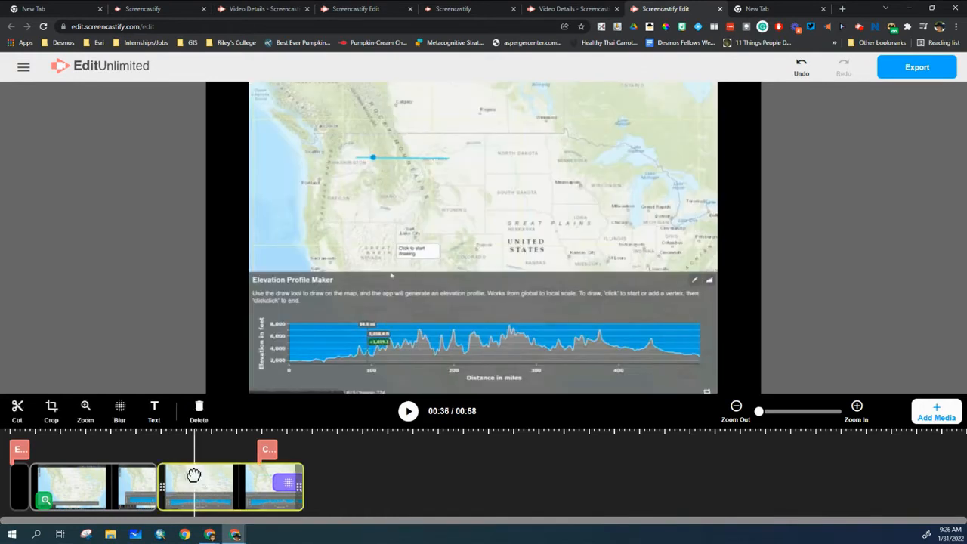
{"action": "left_click", "coordinate": [17, 412]}
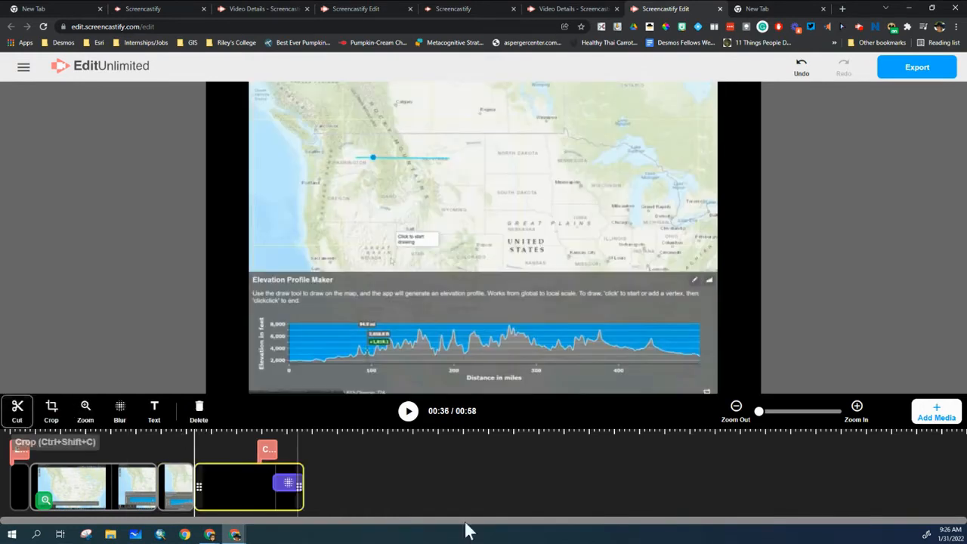
{"action": "left_click", "coordinate": [220, 449]}
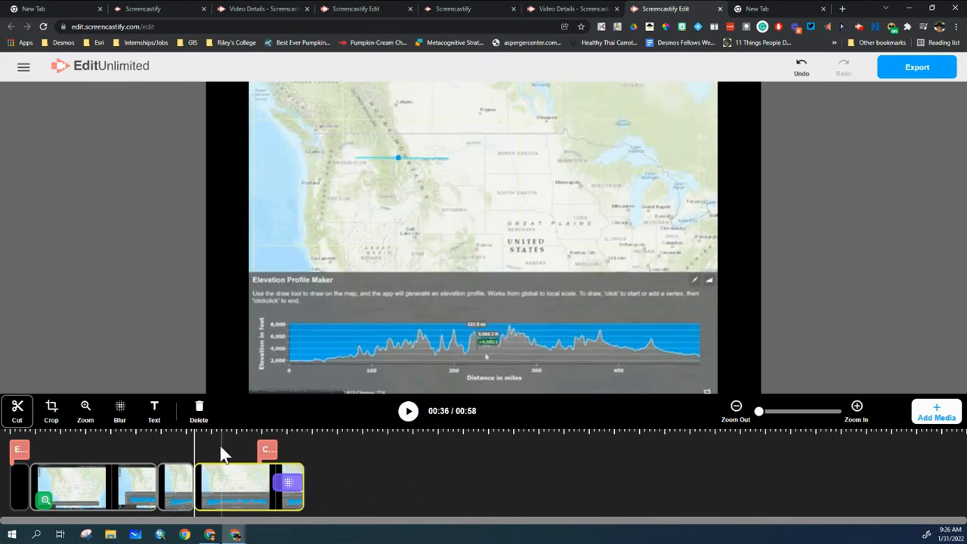
Crop the short clip just before the 00:36 split so that only the Elevation Profile Maker panel is shown.
{"action": "left_click", "coordinate": [175, 483]}
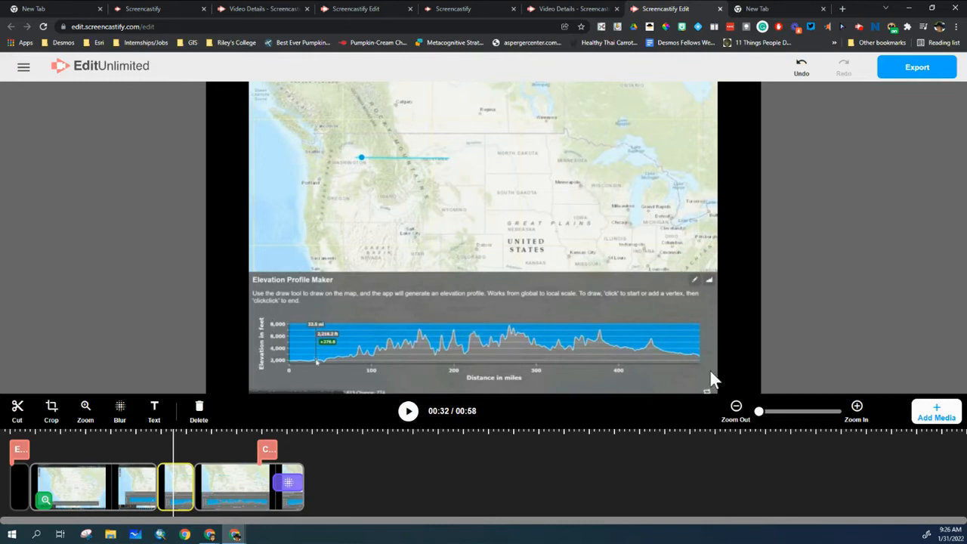
{"action": "left_click", "coordinate": [54, 420]}
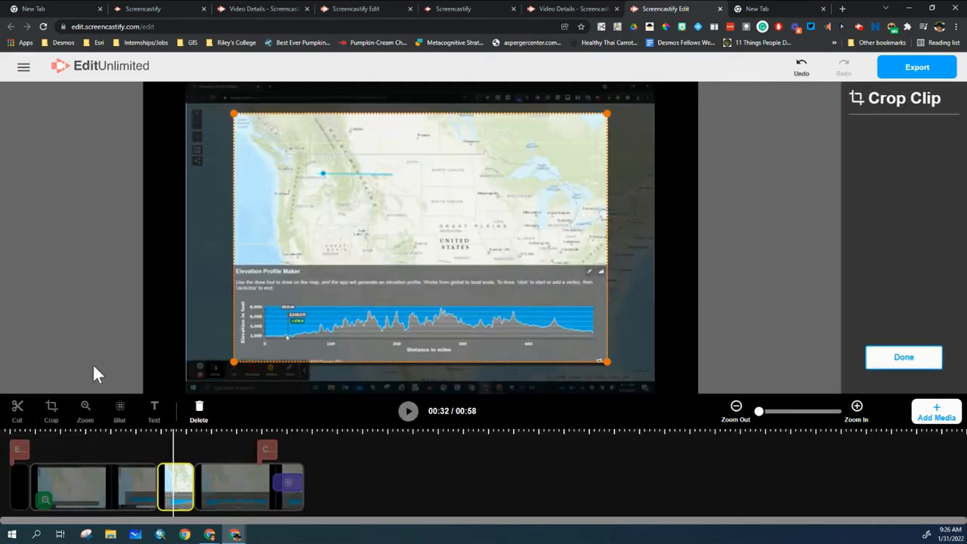
{"action": "left_click_drag", "start_coordinate": [238, 115], "coordinate": [237, 149]}
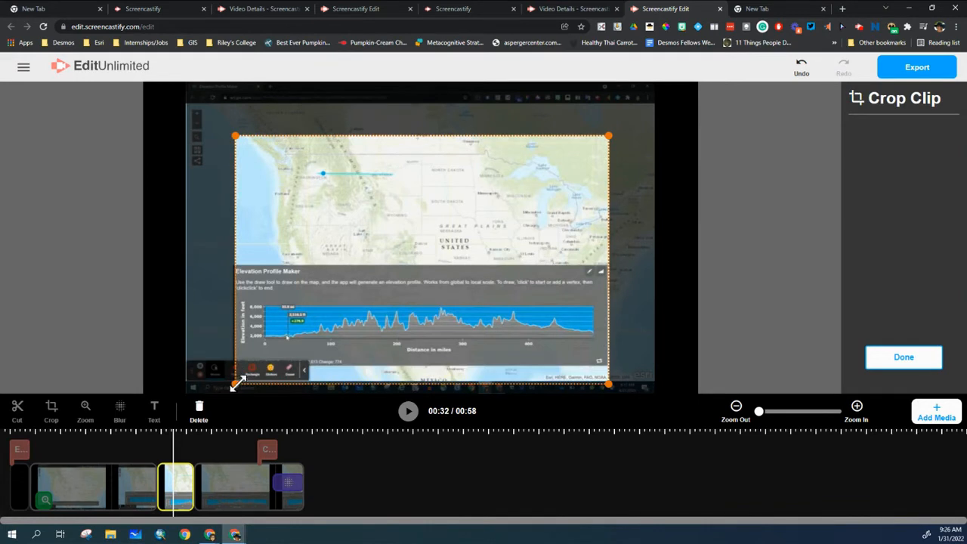
{"action": "left_click_drag", "start_coordinate": [235, 383], "coordinate": [234, 363]}
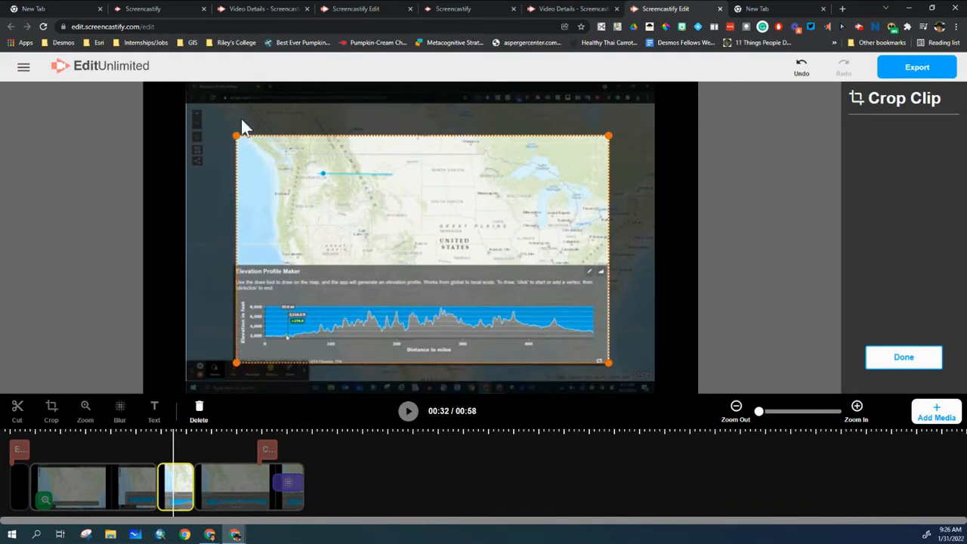
{"action": "left_click_drag", "start_coordinate": [235, 136], "coordinate": [229, 264]}
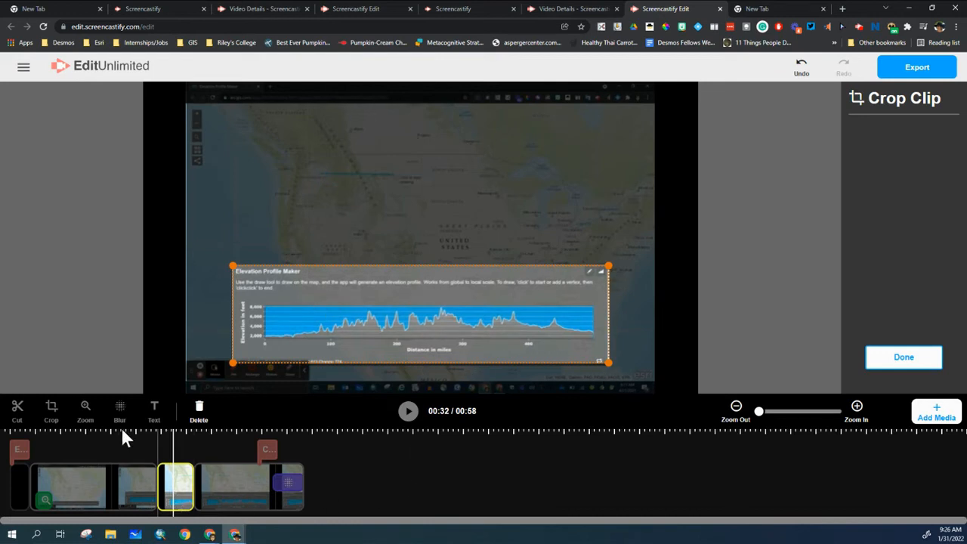
Play the edited video from the title, skipping ahead to check the zoom, the cropped clip and the final clip.
{"action": "left_click", "coordinate": [19, 453]}
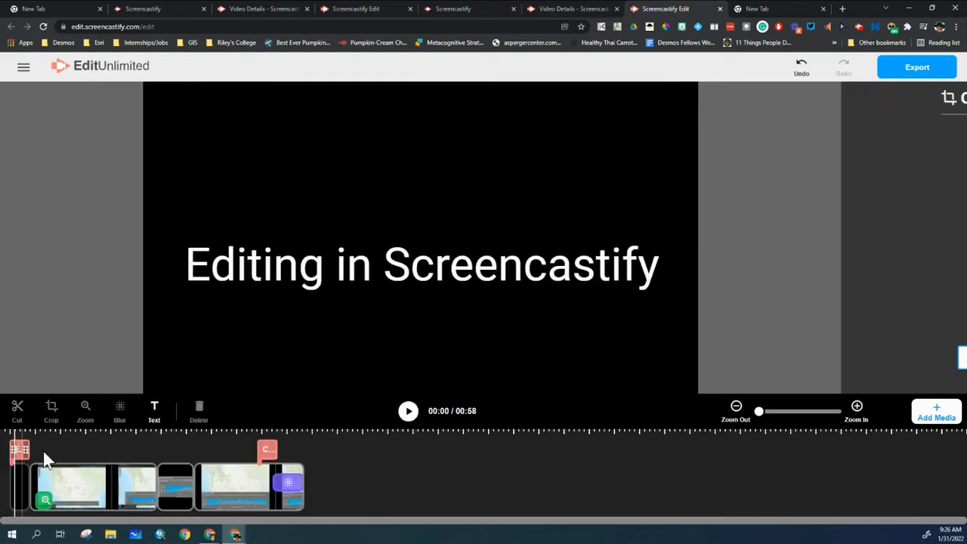
{"action": "left_click", "coordinate": [408, 412]}
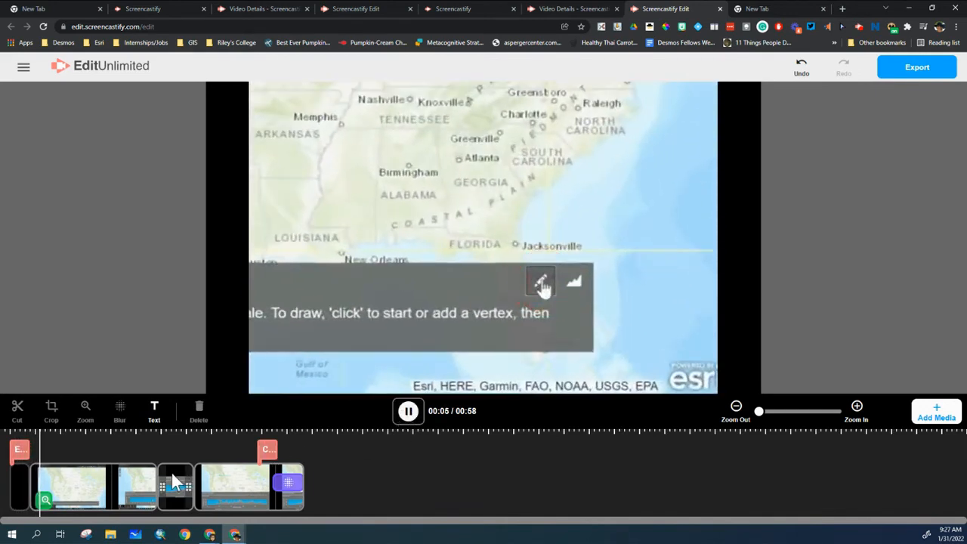
{"action": "left_click", "coordinate": [137, 490]}
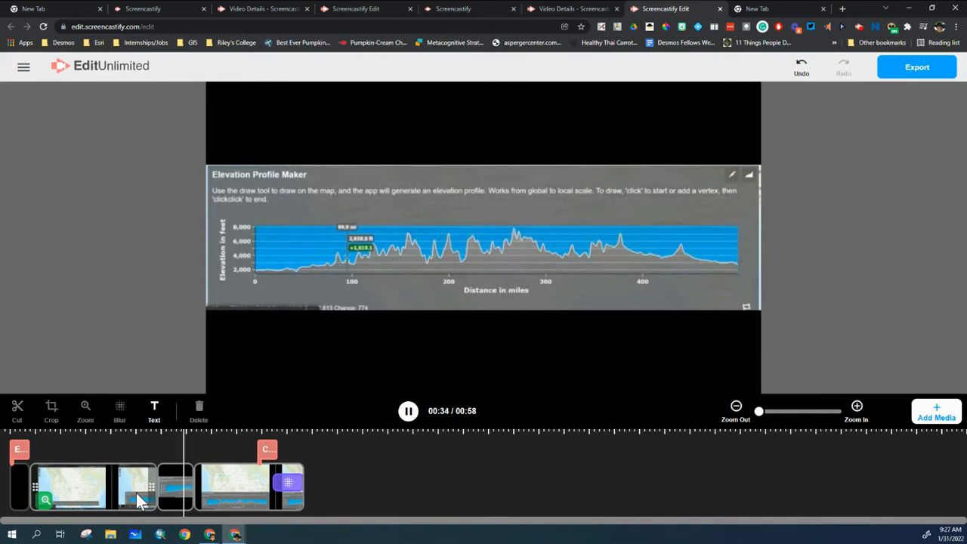
{"action": "left_click", "coordinate": [247, 478]}
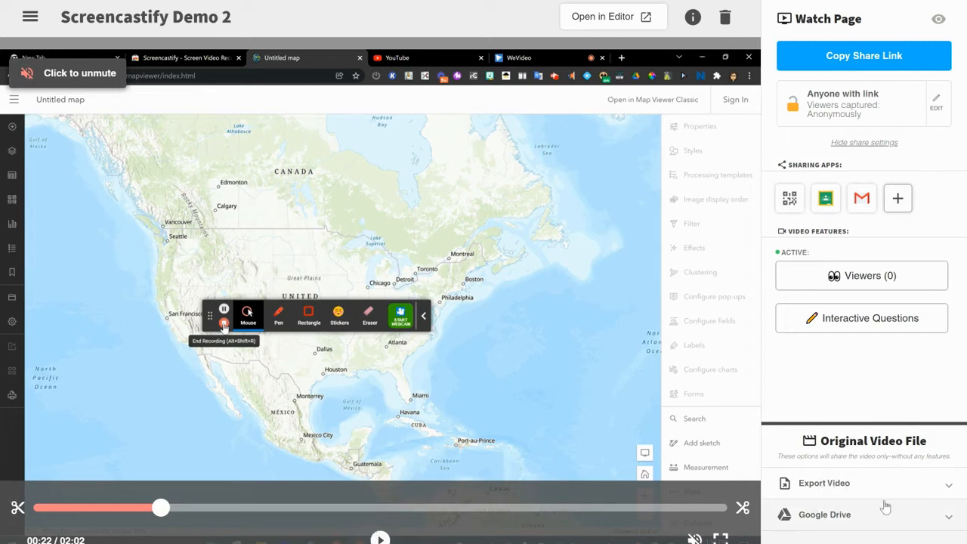
Review the YouTube publishing form for Screencastify Demo 2, cancel it, and download the original video file instead.
{"action": "left_click", "coordinate": [949, 488]}
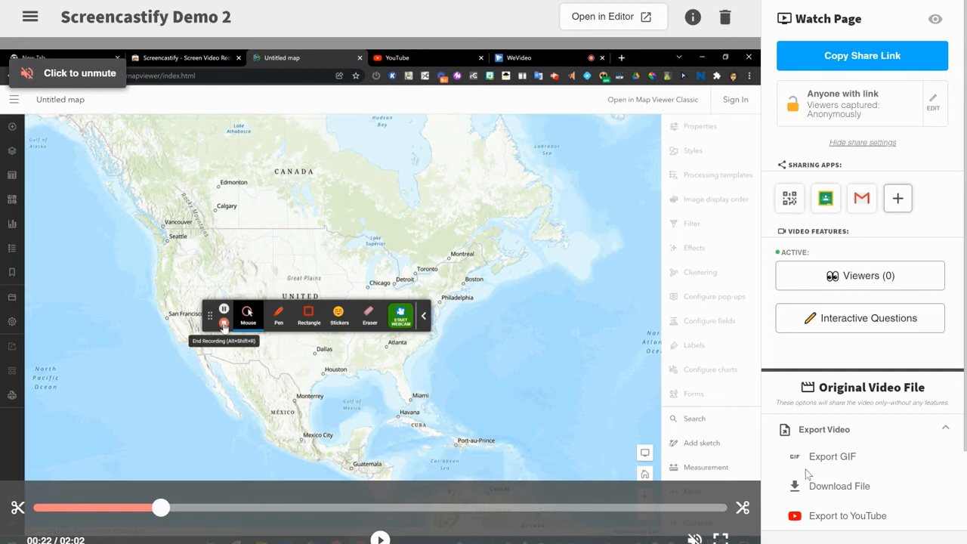
{"action": "left_click", "coordinate": [794, 519]}
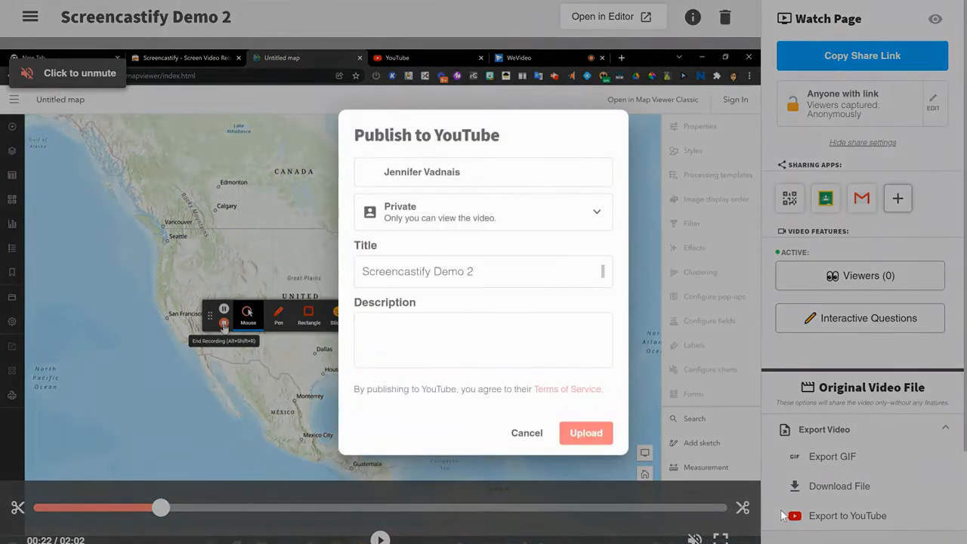
{"action": "left_click", "coordinate": [526, 434]}
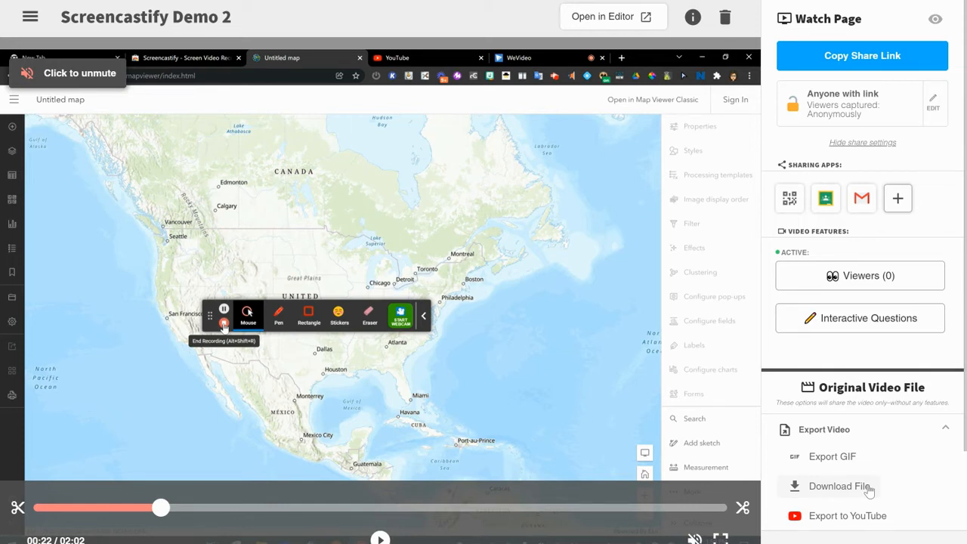
{"action": "left_click", "coordinate": [806, 488]}
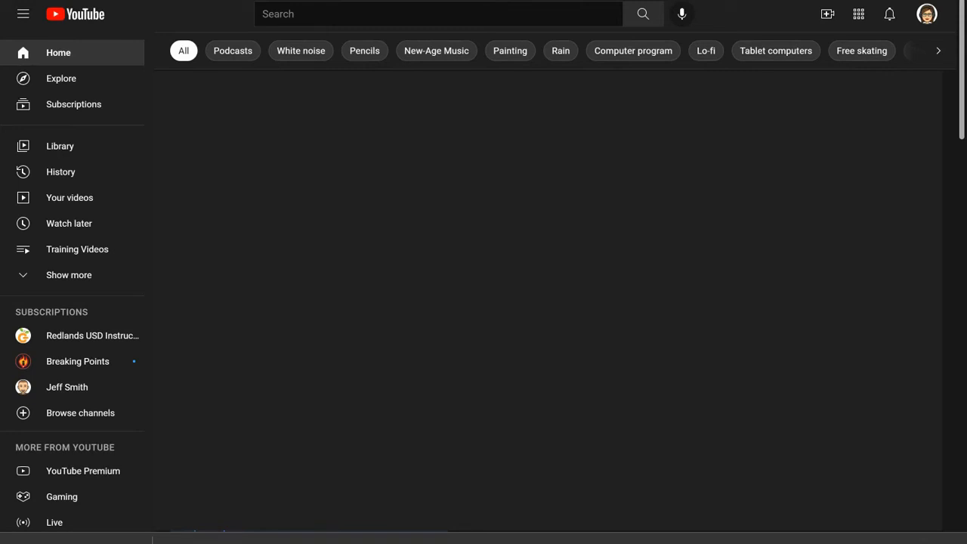
Open the channel's uploaded videos in YouTube Studio and check the available creation options.
{"action": "left_click", "coordinate": [827, 20]}
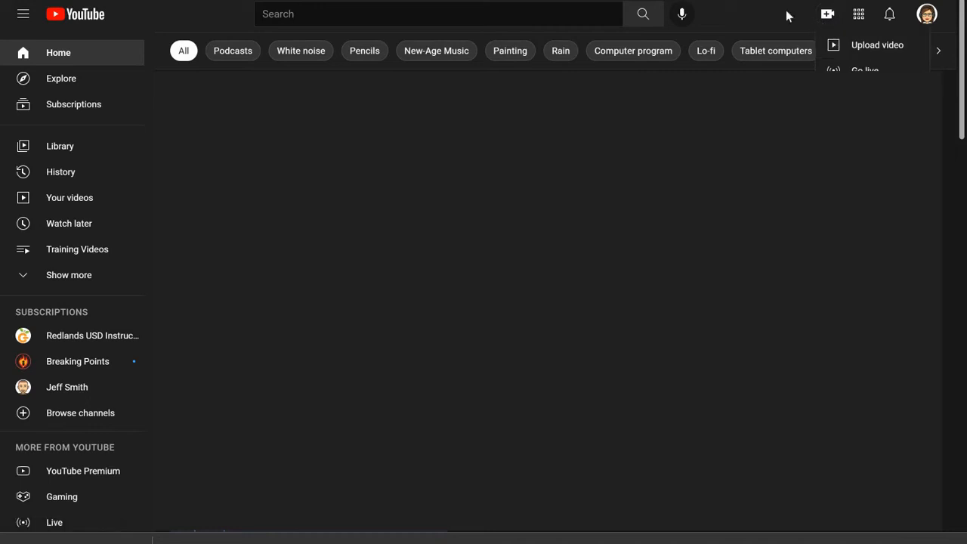
{"action": "left_click", "coordinate": [751, 9]}
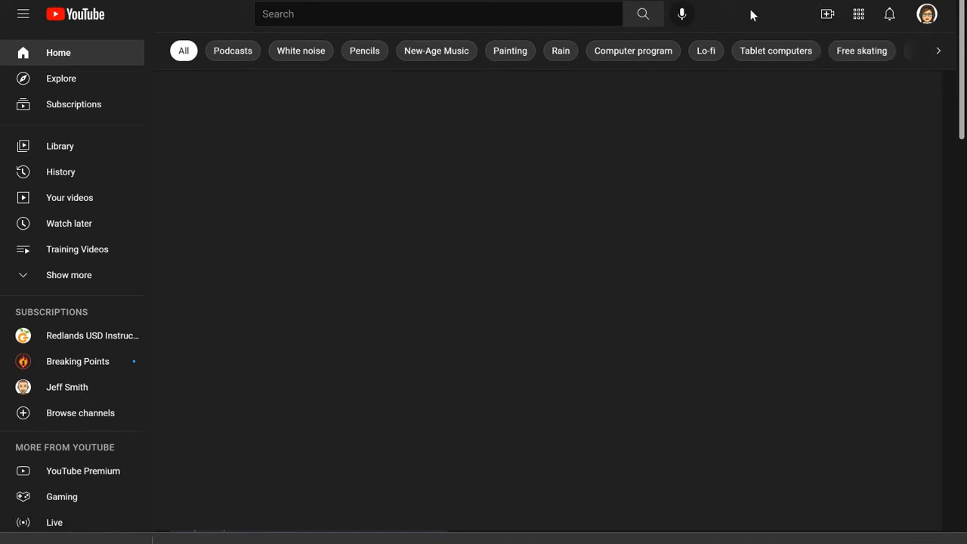
{"action": "left_click", "coordinate": [70, 203]}
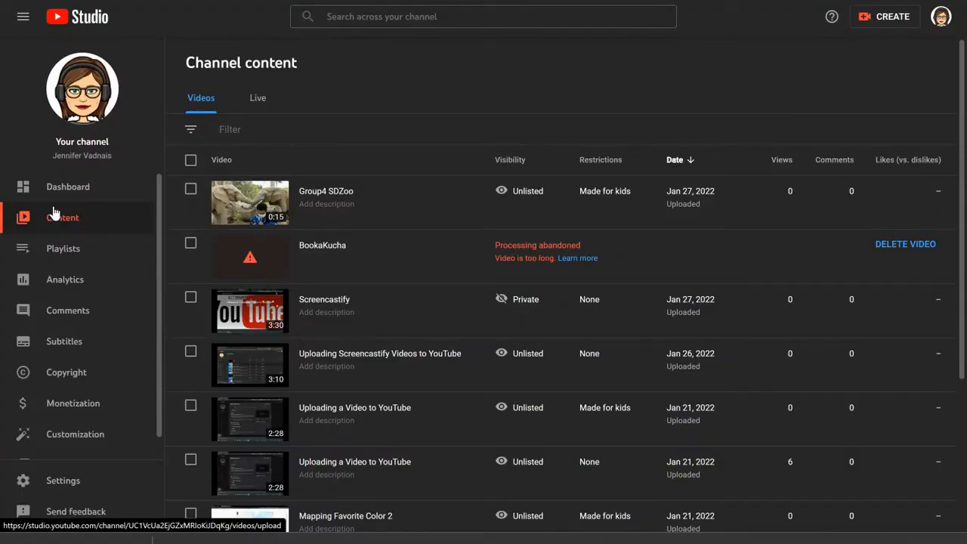
{"action": "left_click", "coordinate": [890, 26]}
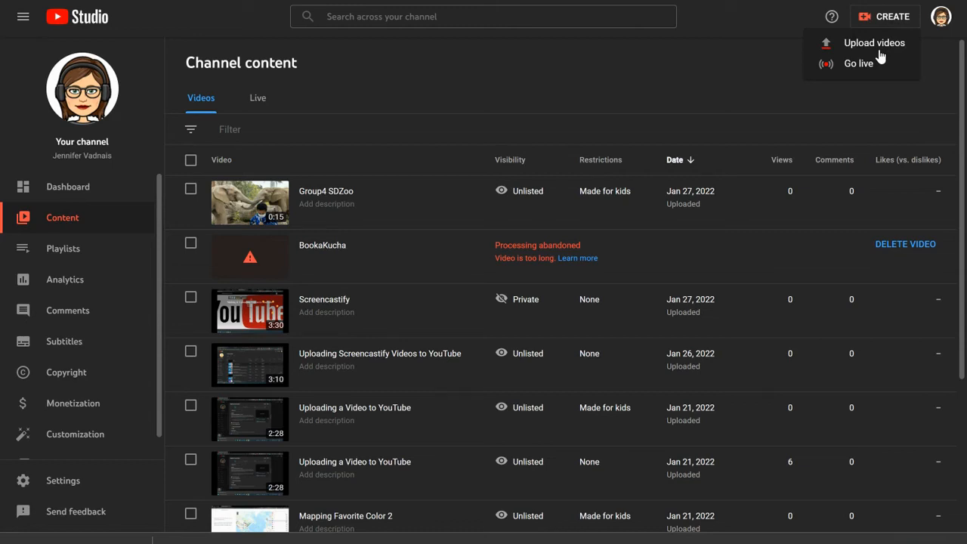
{"action": "left_click", "coordinate": [540, 91]}
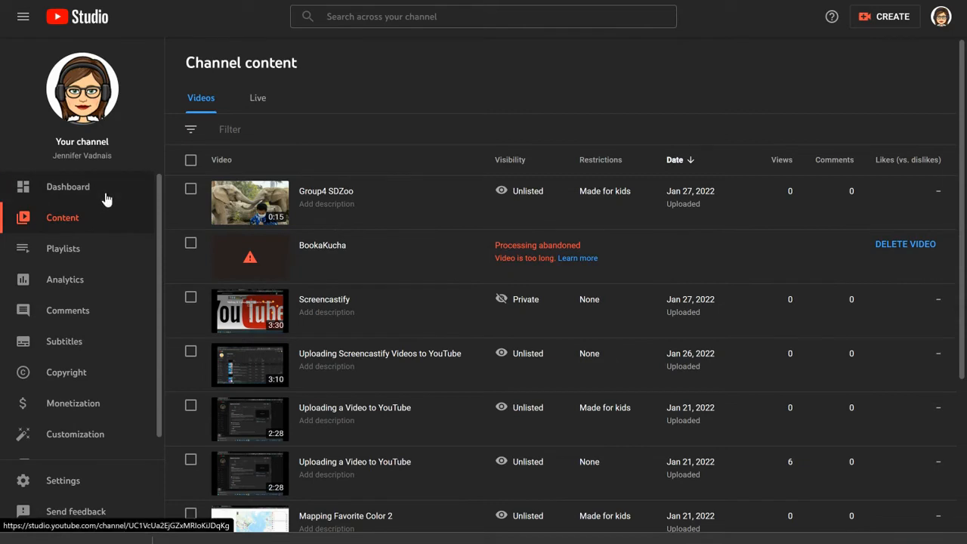
Start a new video upload and add the downloaded Screencastify Demo 2.webm file.
{"action": "left_click", "coordinate": [867, 21]}
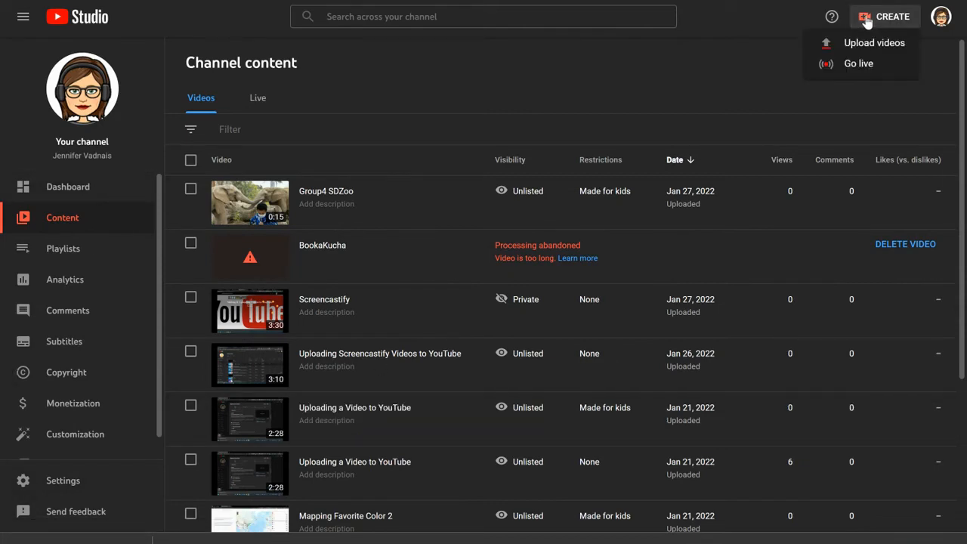
{"action": "left_click", "coordinate": [871, 45]}
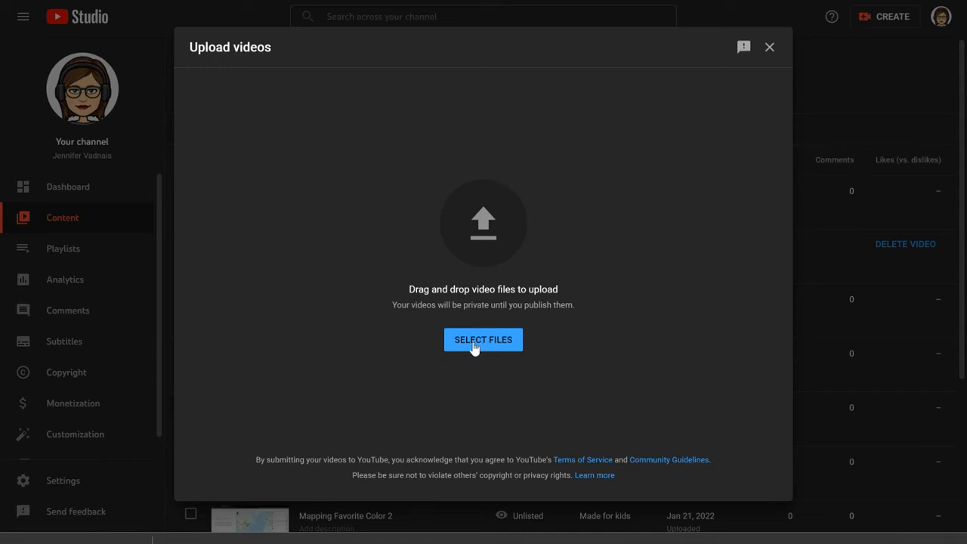
{"action": "left_click_drag", "start_coordinate": [75, 536], "coordinate": [482, 220]}
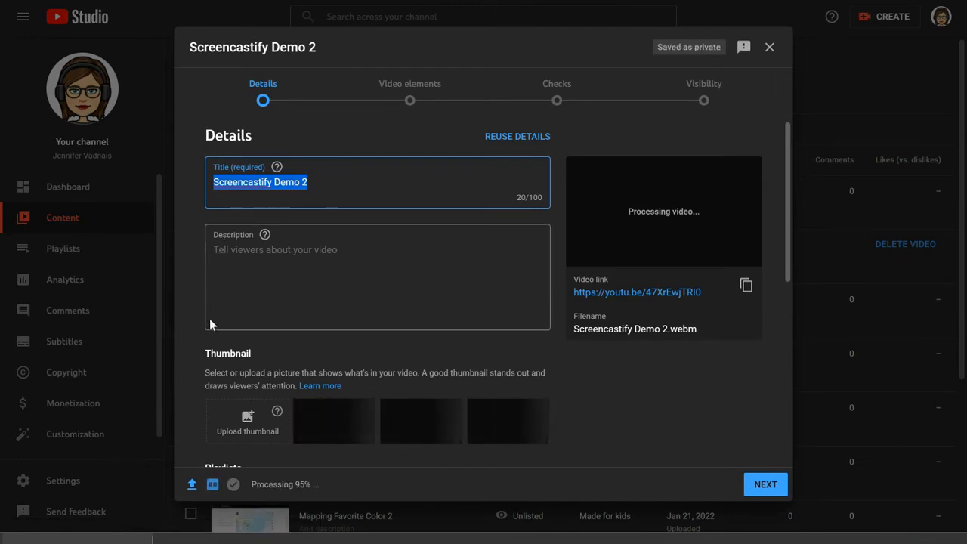
Add the uploaded video to the first Training Videos playlist.
{"action": "scroll", "coordinate": [209, 318], "scroll_direction": "down", "scroll_amount": 3}
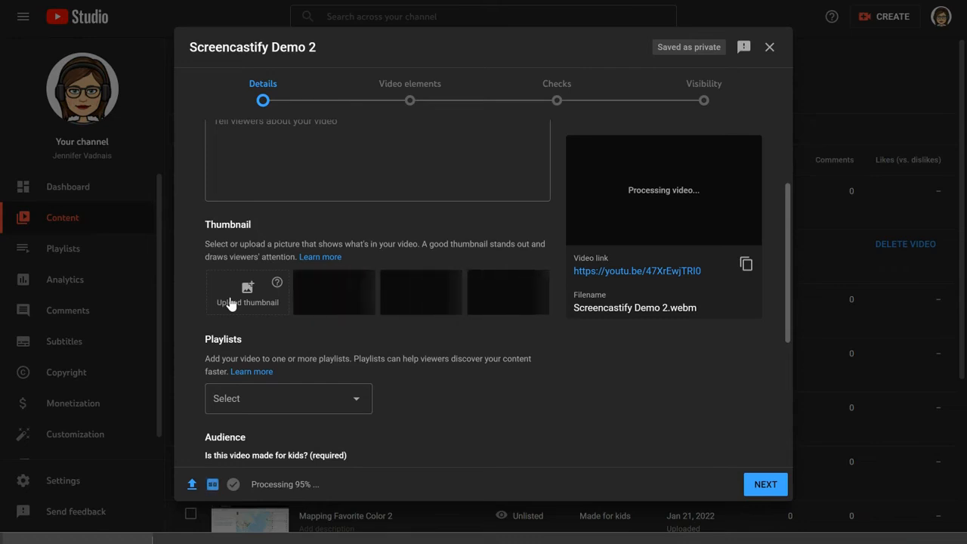
{"action": "scroll", "coordinate": [335, 372], "scroll_direction": "down", "scroll_amount": 2}
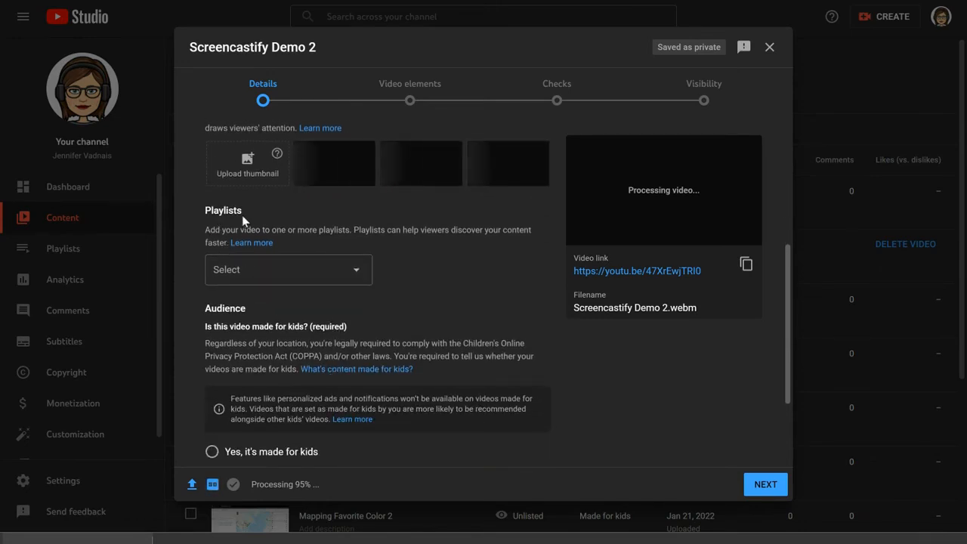
{"action": "left_click", "coordinate": [354, 272]}
{"action": "left_click", "coordinate": [225, 267]}
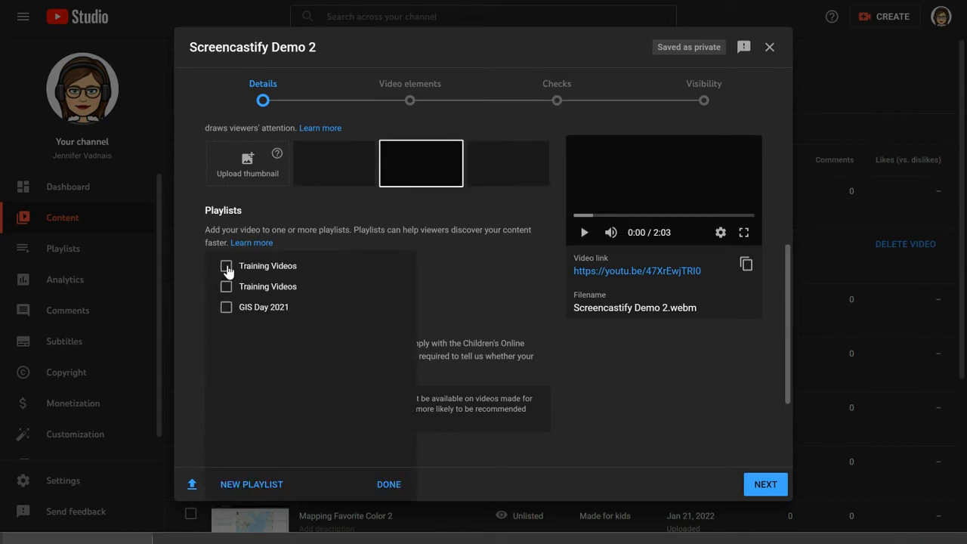
{"action": "left_click", "coordinate": [390, 485]}
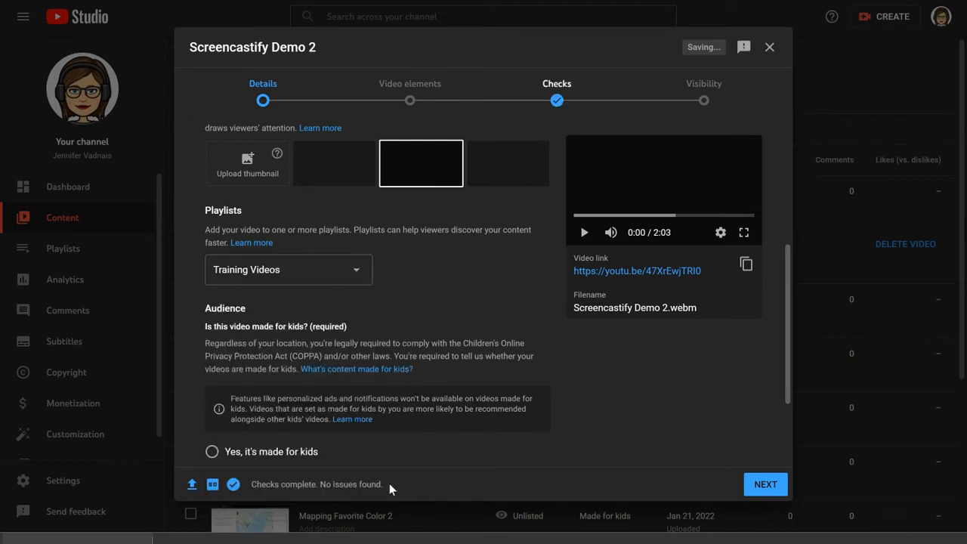
Set the video's audience to "No, it's not made for kids".
{"action": "scroll", "coordinate": [384, 323], "scroll_direction": "down", "scroll_amount": 1}
{"action": "scroll", "coordinate": [384, 324], "scroll_direction": "down", "scroll_amount": 1}
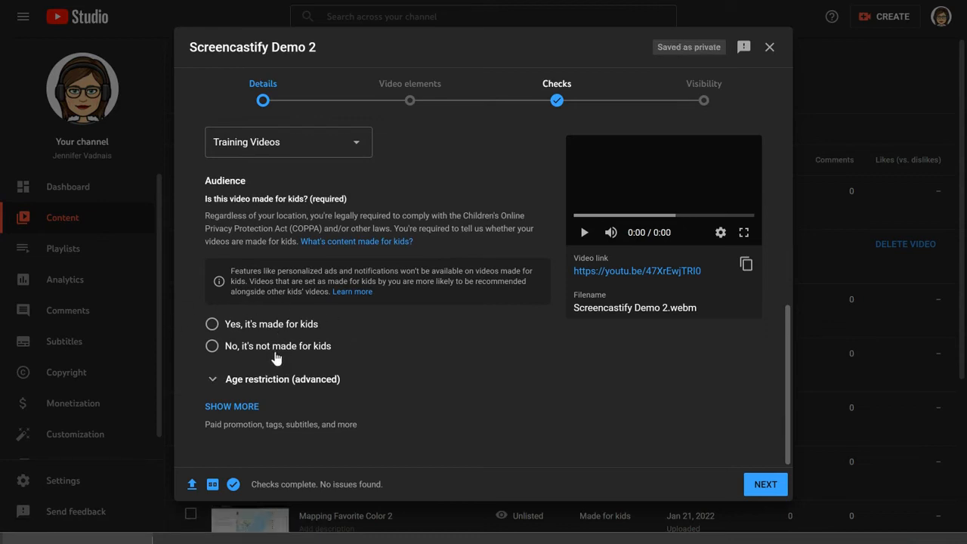
{"action": "left_click", "coordinate": [213, 346]}
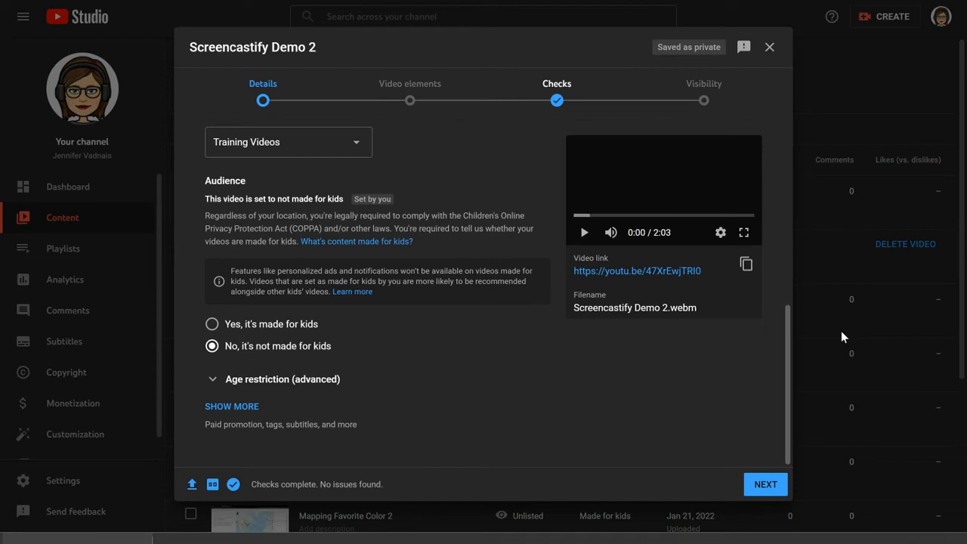
Expand the additional details and review the age restriction, paid promotion, automatic chapters, tags, language and license settings.
{"action": "left_click", "coordinate": [221, 407]}
{"action": "scroll", "coordinate": [281, 400], "scroll_direction": "down", "scroll_amount": 2}
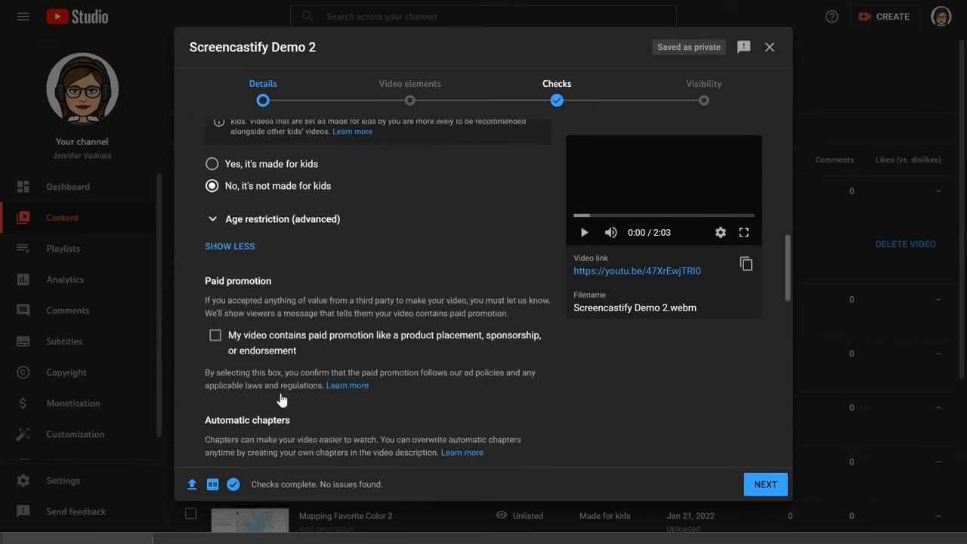
{"action": "left_click", "coordinate": [213, 187]}
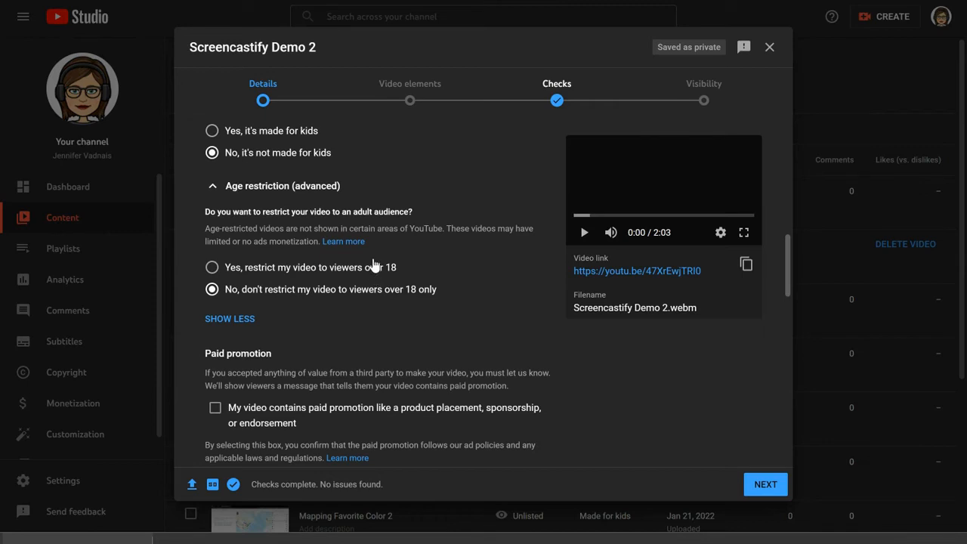
{"action": "scroll", "coordinate": [370, 258], "scroll_direction": "down", "scroll_amount": 2}
{"action": "scroll", "coordinate": [371, 258], "scroll_direction": "down", "scroll_amount": 5}
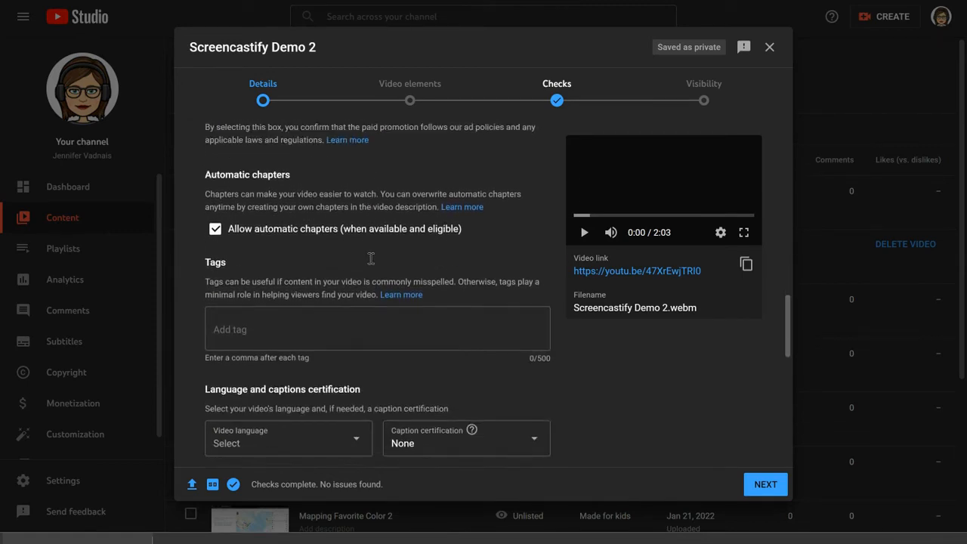
{"action": "scroll", "coordinate": [369, 257], "scroll_direction": "down", "scroll_amount": 3}
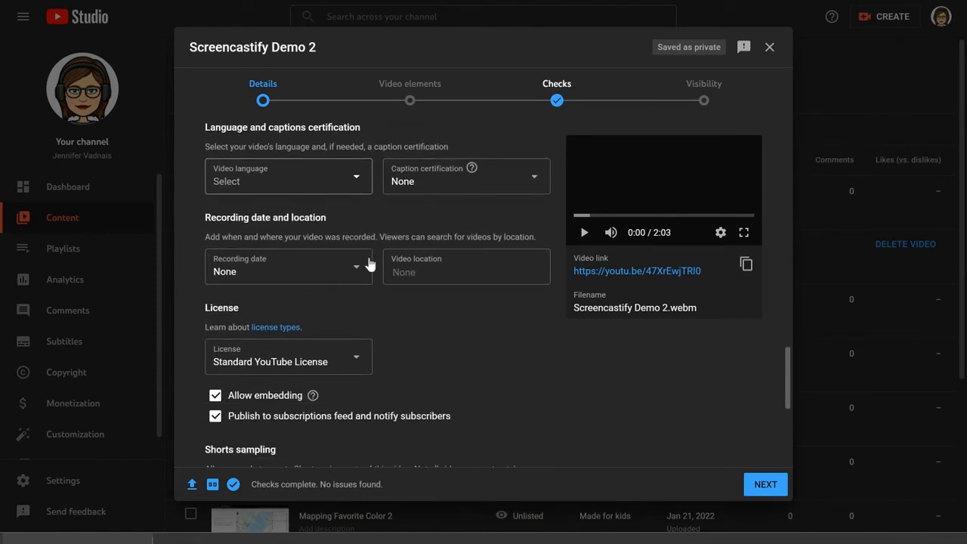
Set the video's category to Education and check the other categories offered.
{"action": "scroll", "coordinate": [370, 263], "scroll_direction": "down", "scroll_amount": 3}
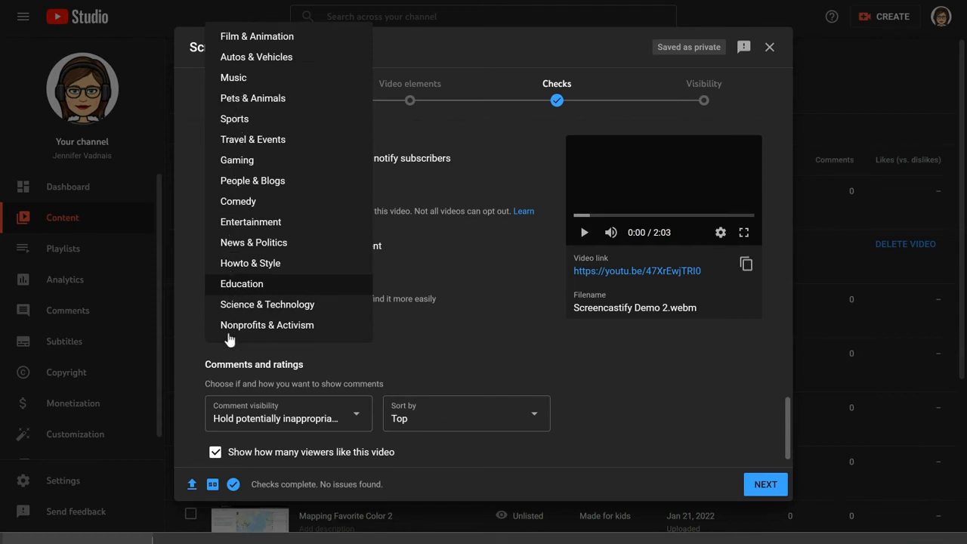
{"action": "left_click", "coordinate": [242, 285]}
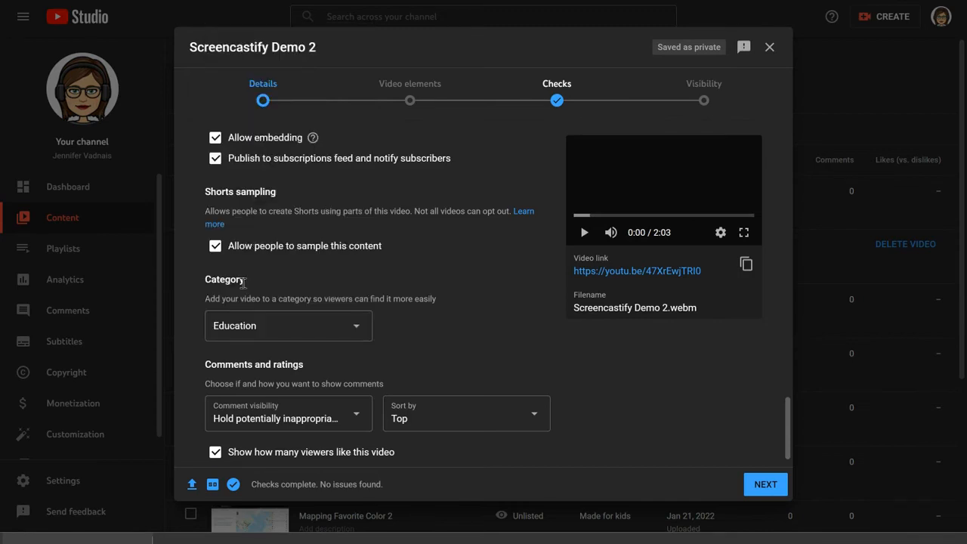
{"action": "left_click", "coordinate": [357, 330]}
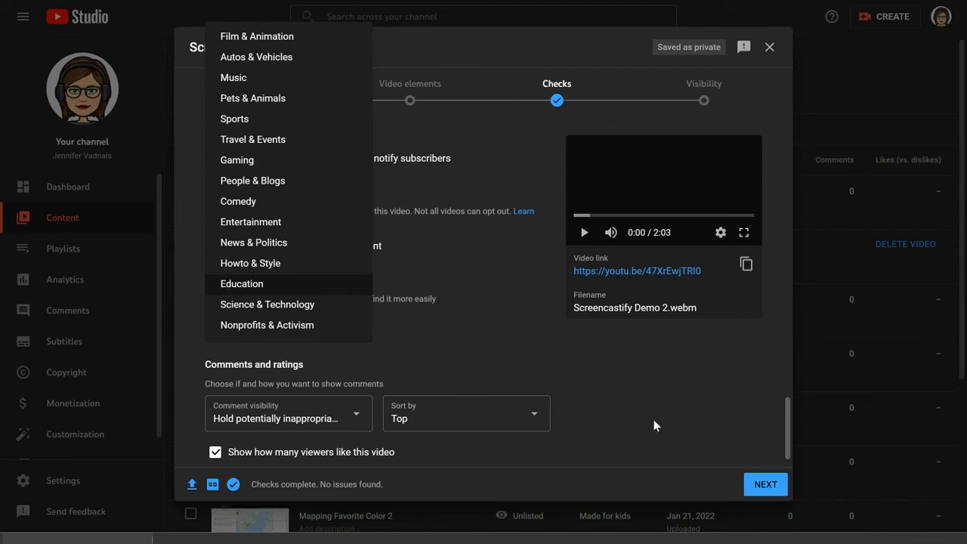
{"action": "left_click", "coordinate": [478, 359]}
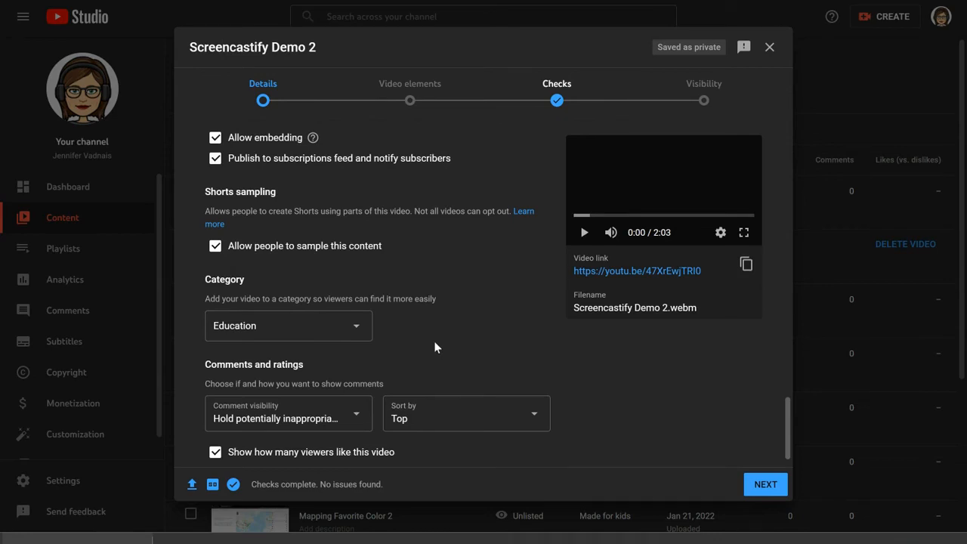
Review the comments and ratings options, then proceed through video elements and checks to the visibility settings.
{"action": "scroll", "coordinate": [434, 348], "scroll_direction": "down", "scroll_amount": 1}
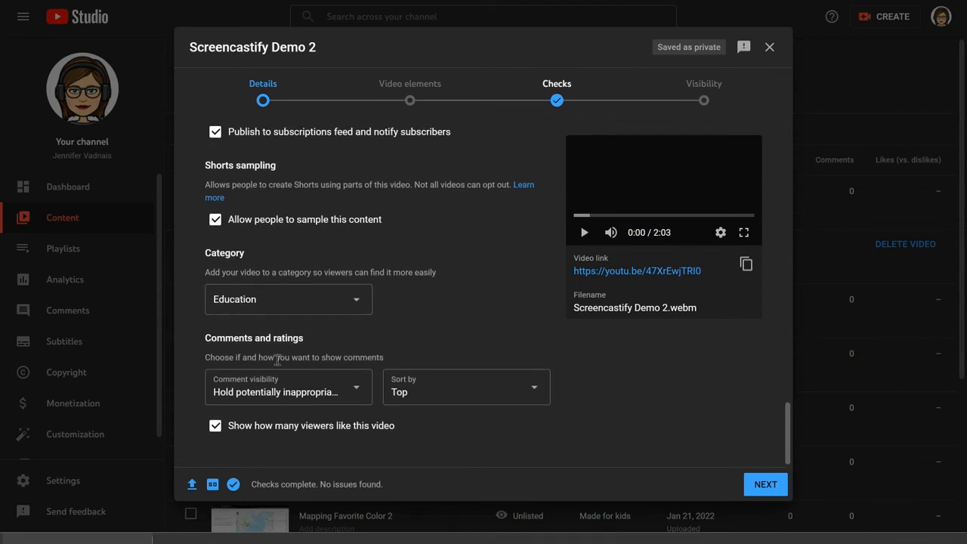
{"action": "left_click", "coordinate": [755, 488]}
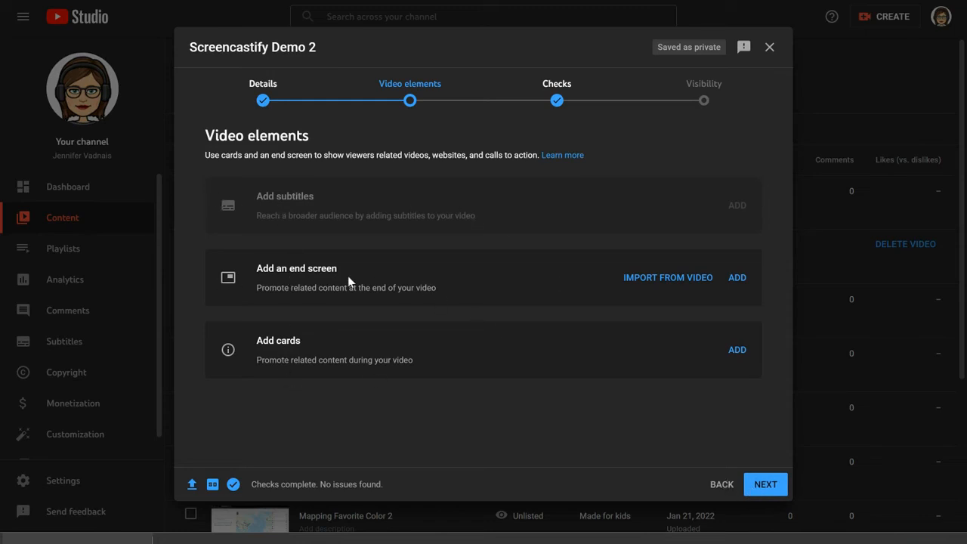
{"action": "left_click", "coordinate": [765, 488]}
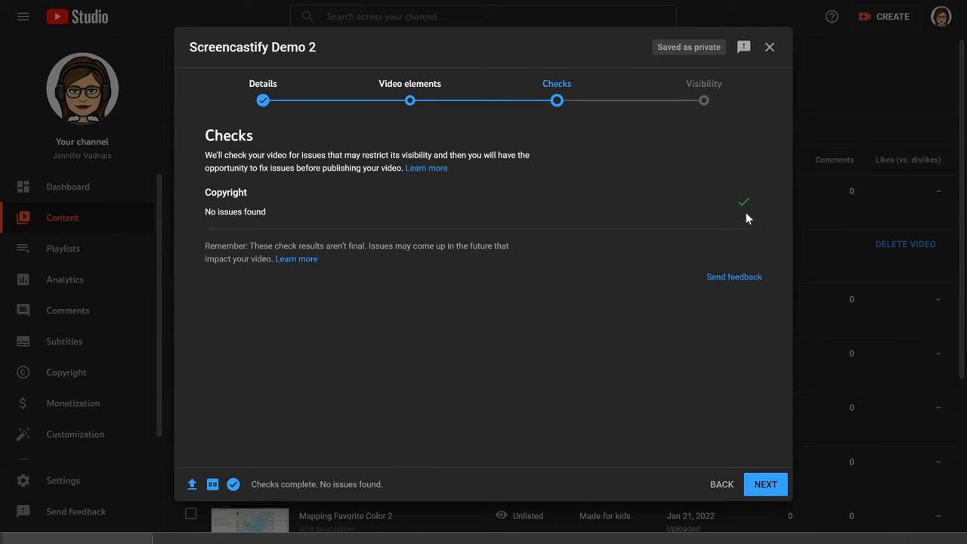
{"action": "left_click", "coordinate": [766, 484]}
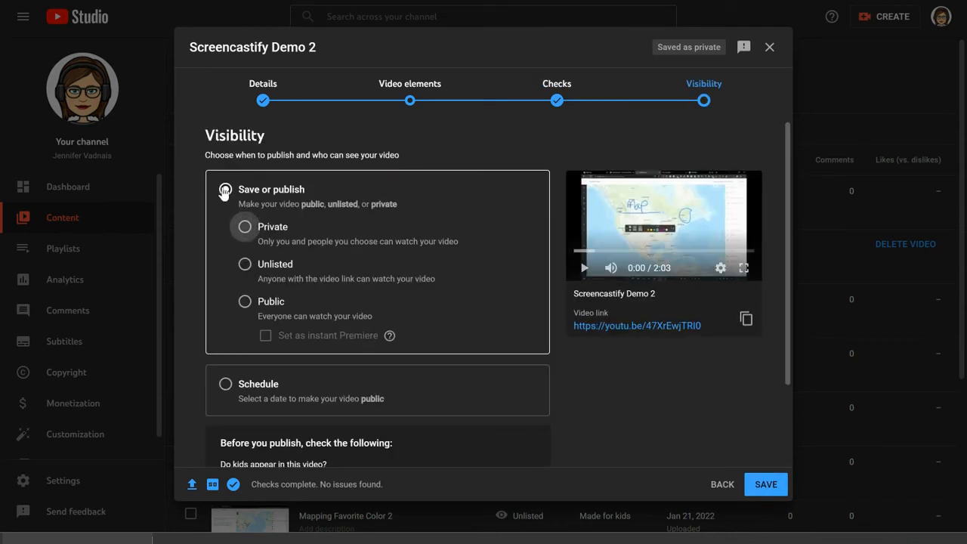
Set the video's visibility to Unlisted, review the pre-publishing guidance, and save it.
{"action": "left_click", "coordinate": [246, 265]}
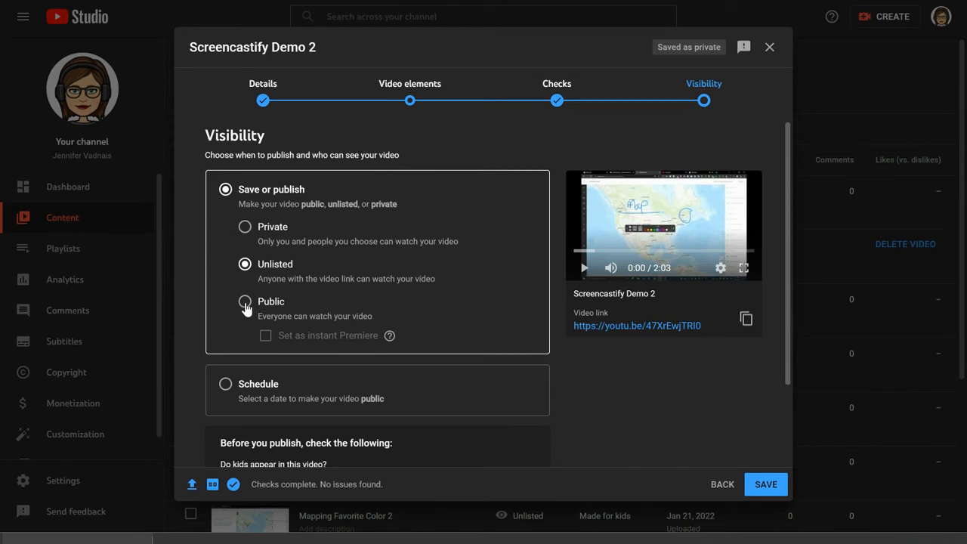
{"action": "scroll", "coordinate": [234, 261], "scroll_direction": "down", "scroll_amount": 1}
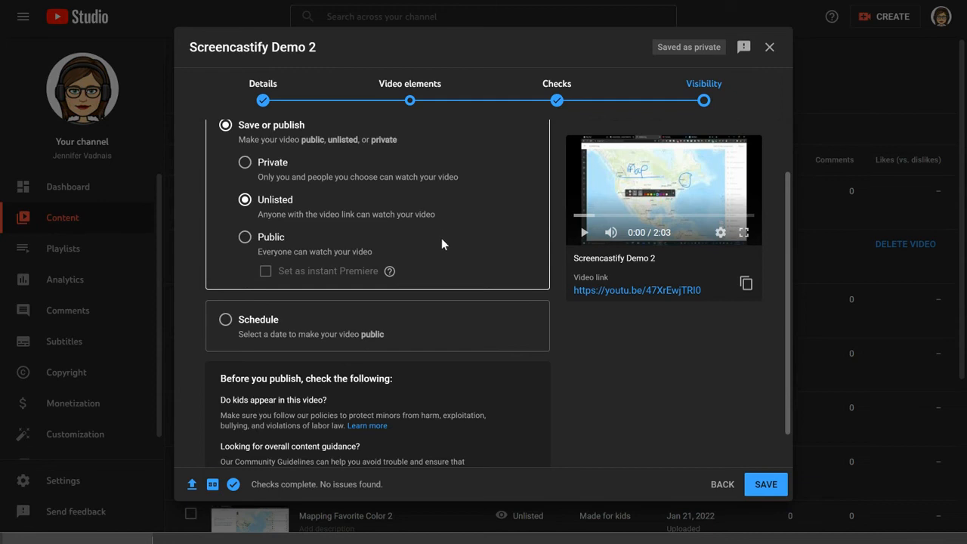
{"action": "scroll", "coordinate": [441, 244], "scroll_direction": "down", "scroll_amount": 1}
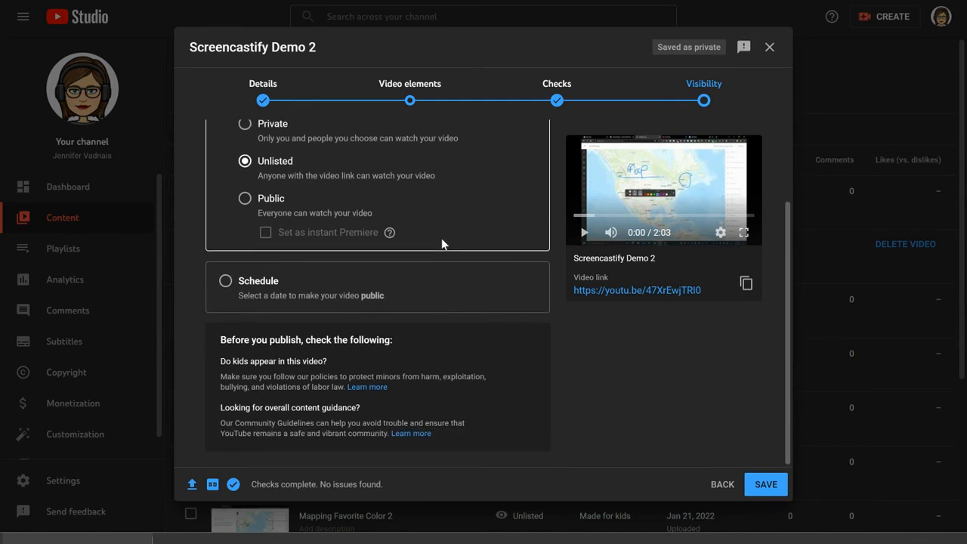
{"action": "left_click", "coordinate": [766, 484]}
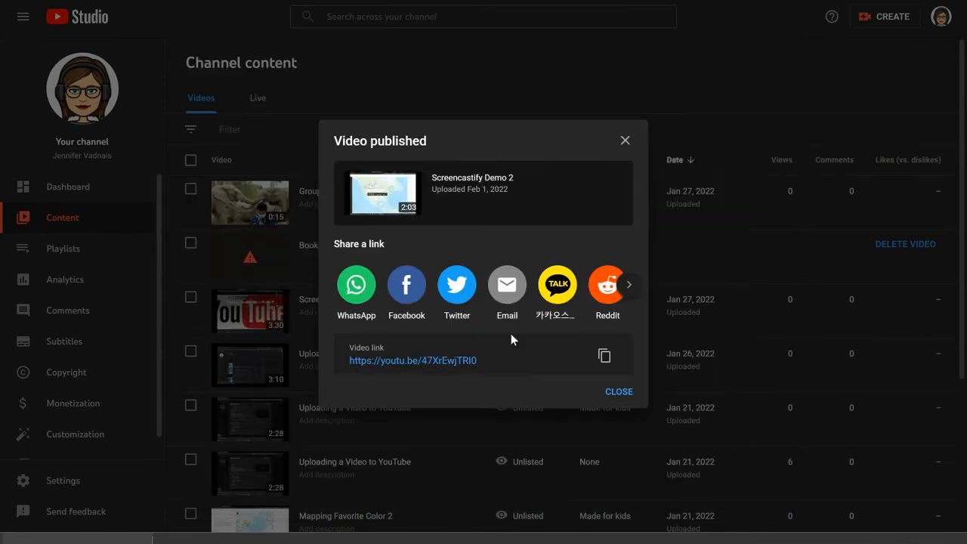
Copy the published video's link and close the publishing confirmation.
{"action": "left_click", "coordinate": [605, 357]}
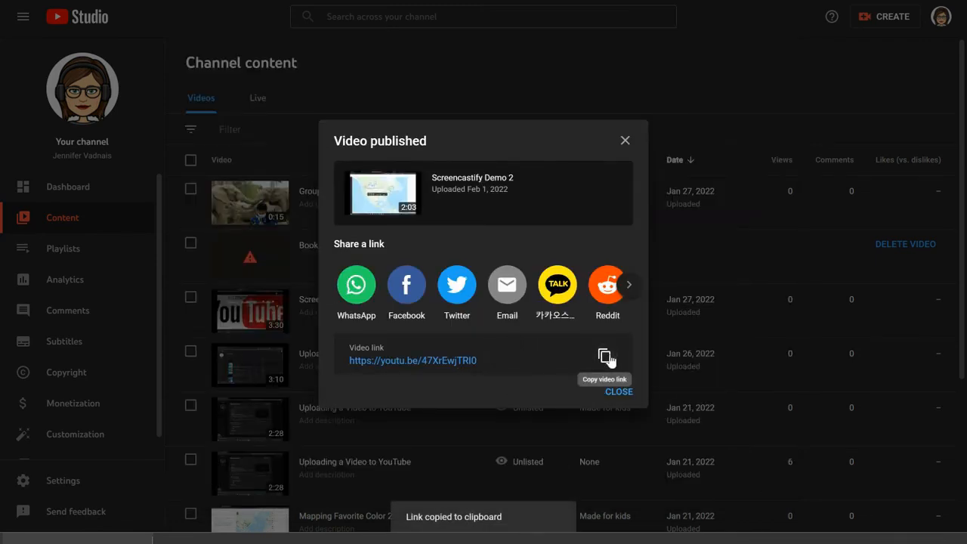
{"action": "left_click", "coordinate": [619, 393]}
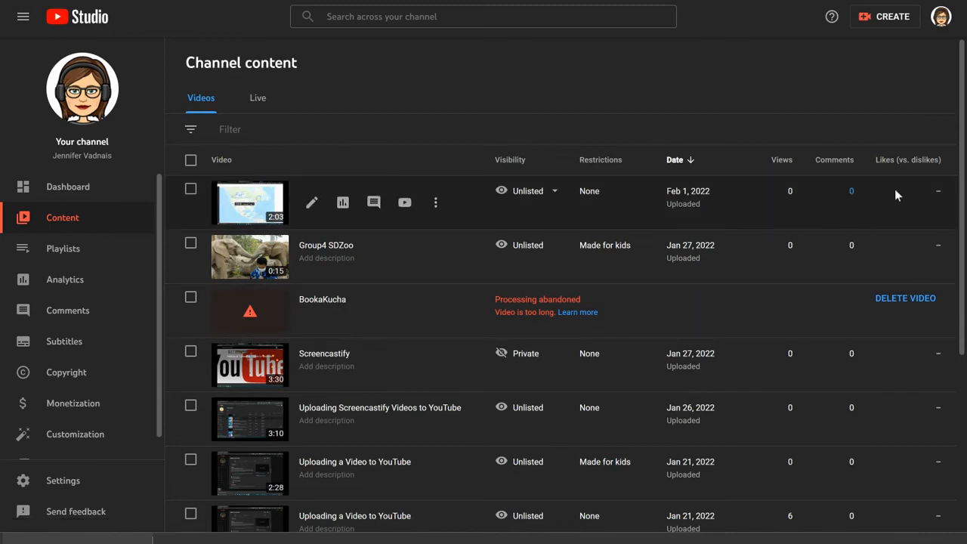
View the additional options for Screencastify Demo 2, then open the channel's playlists.
{"action": "left_click", "coordinate": [436, 204]}
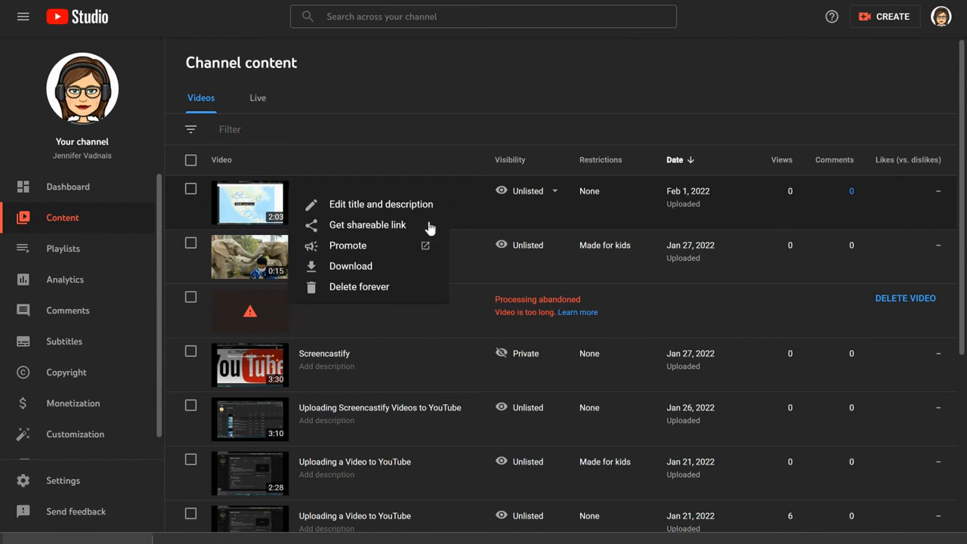
{"action": "left_click", "coordinate": [473, 221]}
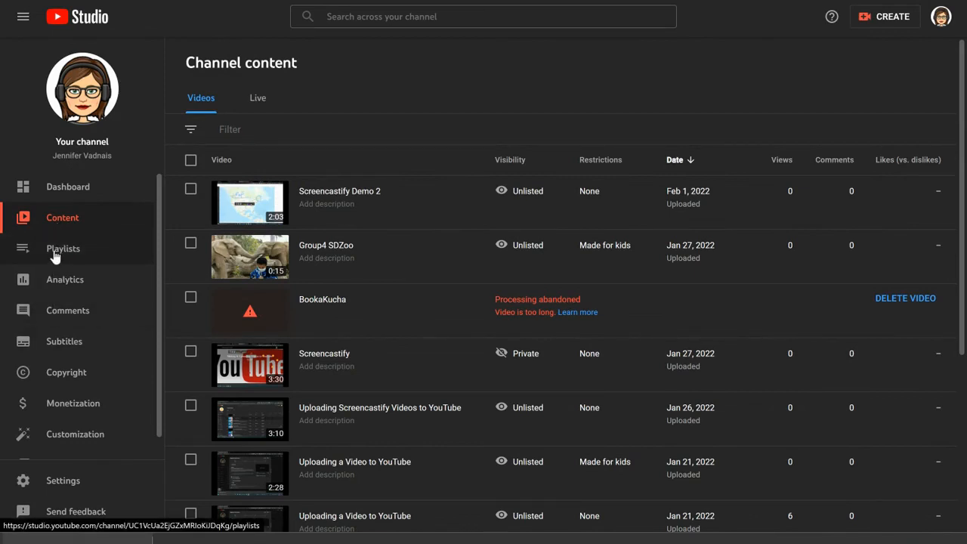
{"action": "left_click", "coordinate": [55, 256]}
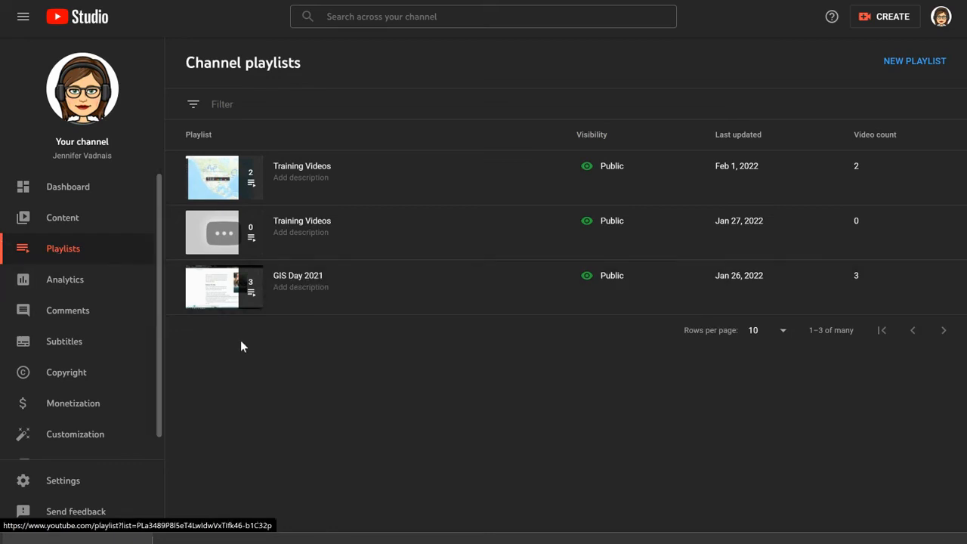
Open the GIS Day 2021 playlist, copy its share link, and close the sharing dialog.
{"action": "left_click", "coordinate": [211, 289]}
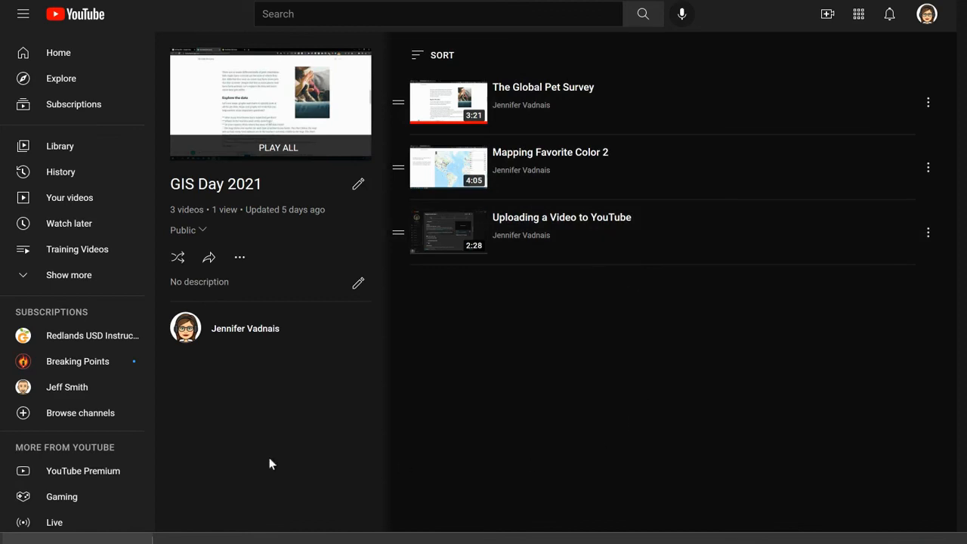
{"action": "left_click", "coordinate": [209, 259]}
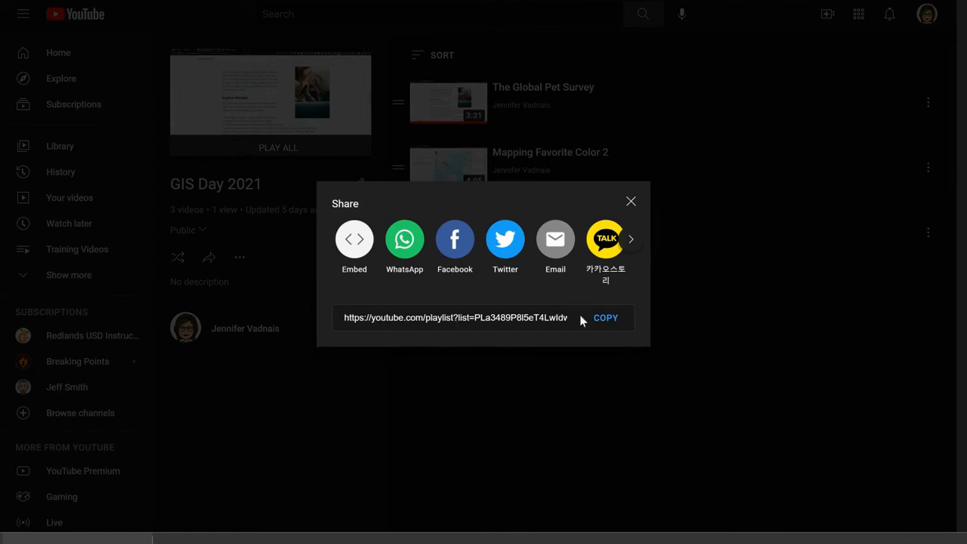
{"action": "left_click", "coordinate": [607, 323]}
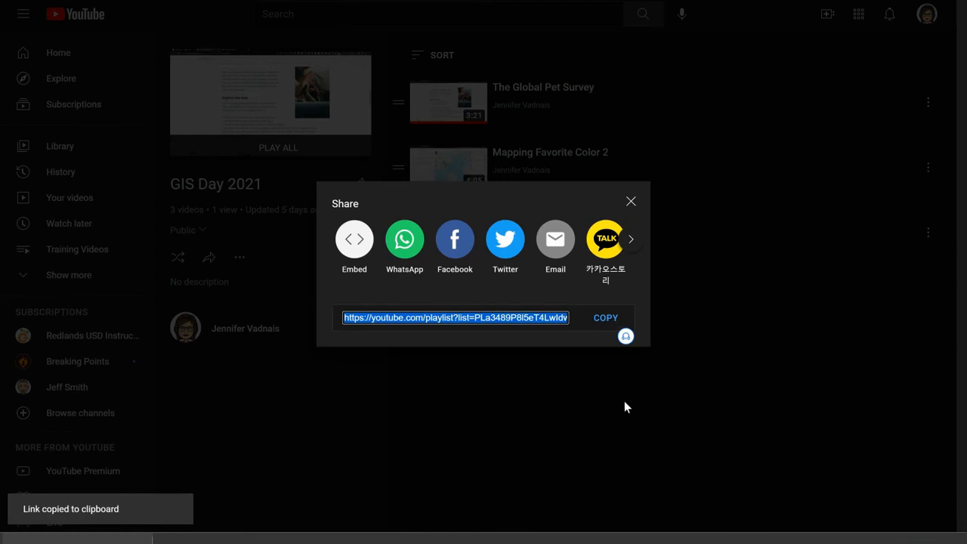
{"action": "left_click", "coordinate": [631, 201]}
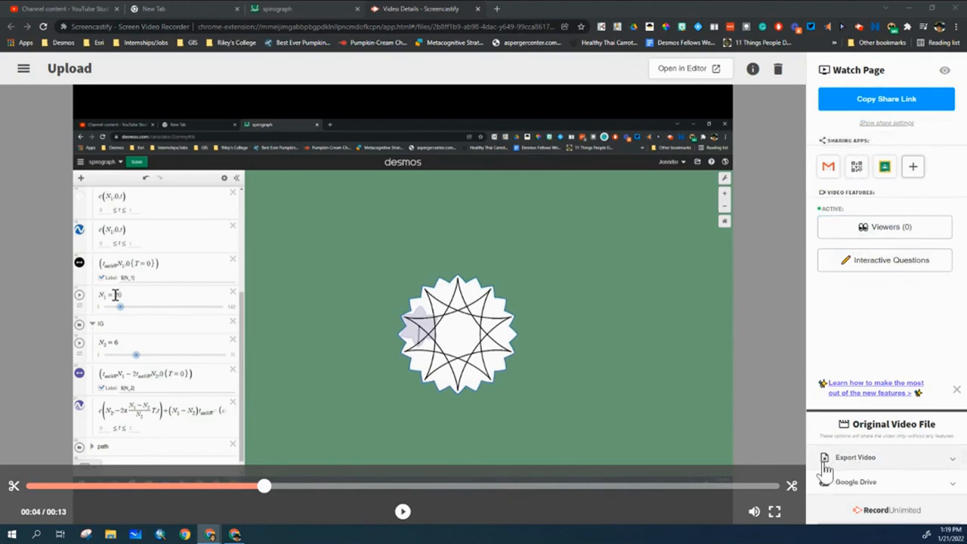
Start exporting the Screencastify video Upload to YouTube and choose the Redlands USD Instructional Technology channel.
{"action": "left_click", "coordinate": [953, 467]}
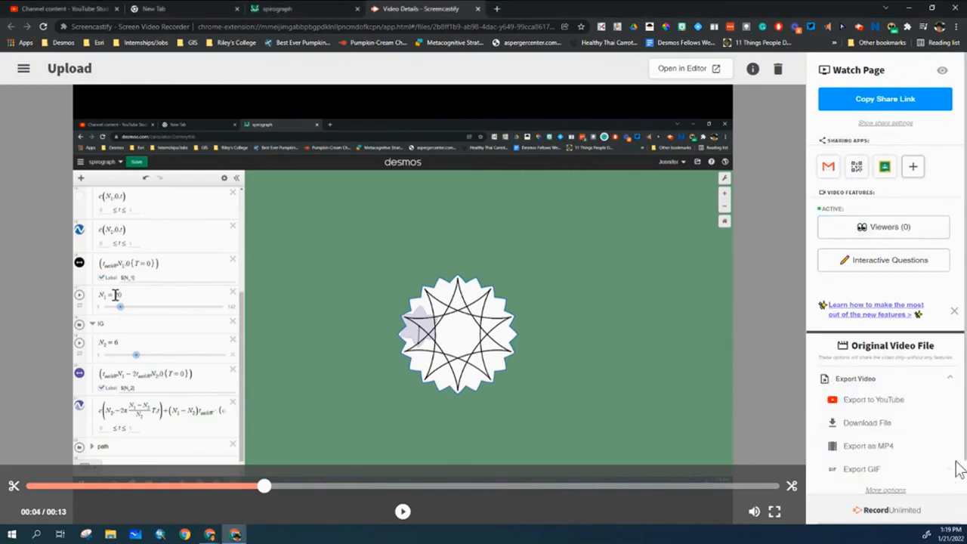
{"action": "left_click", "coordinate": [858, 401]}
{"action": "left_click", "coordinate": [580, 277]}
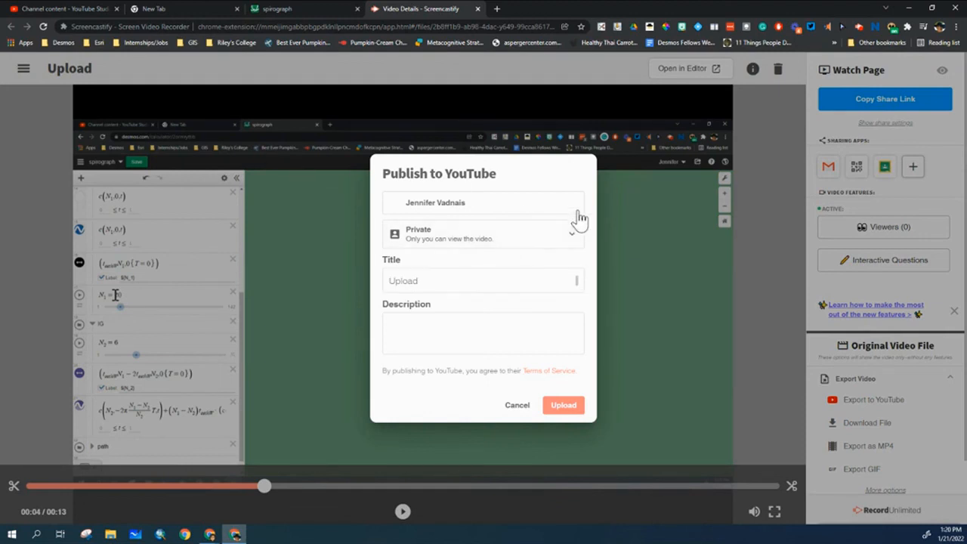
{"action": "left_click", "coordinate": [572, 212]}
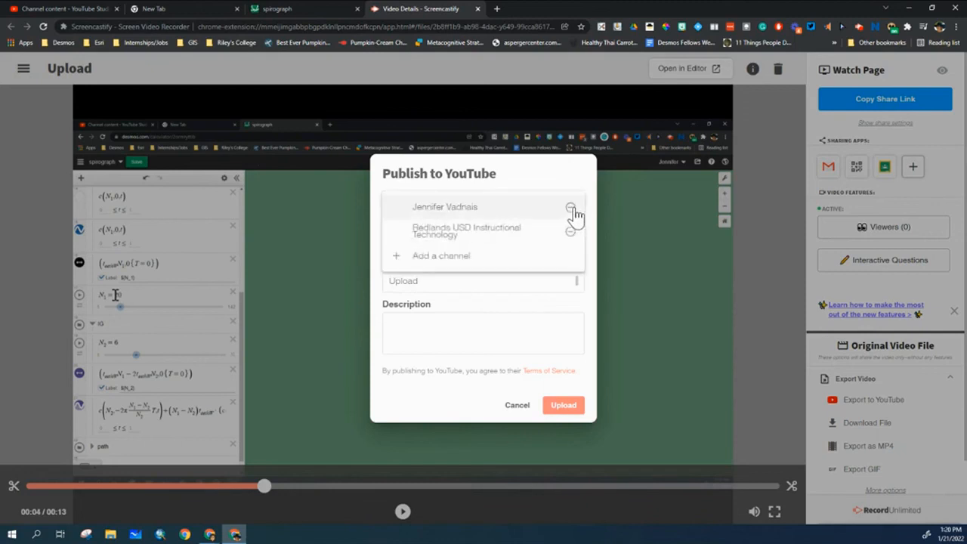
{"action": "left_click", "coordinate": [448, 232]}
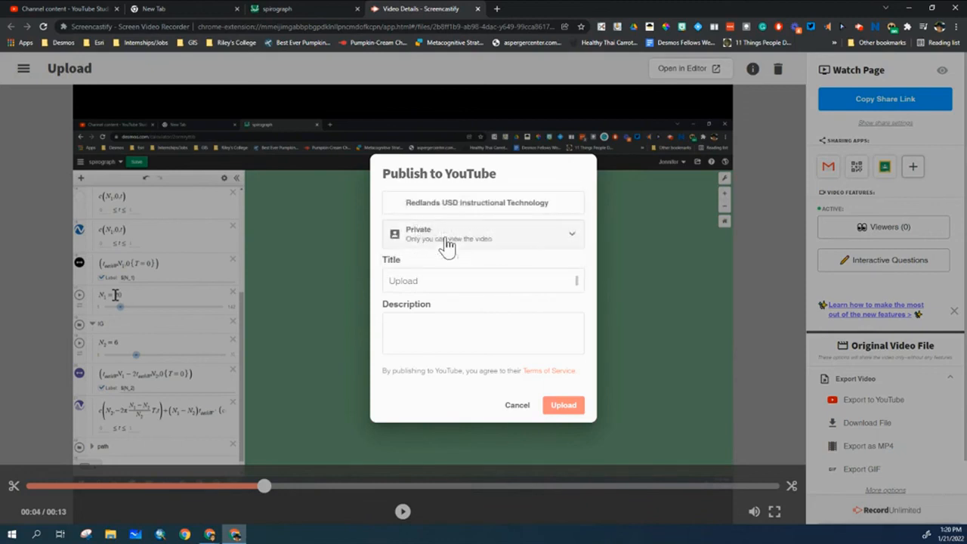
Set the export's visibility to Unlisted, leave the description blank, and upload the video to YouTube.
{"action": "left_click", "coordinate": [573, 239]}
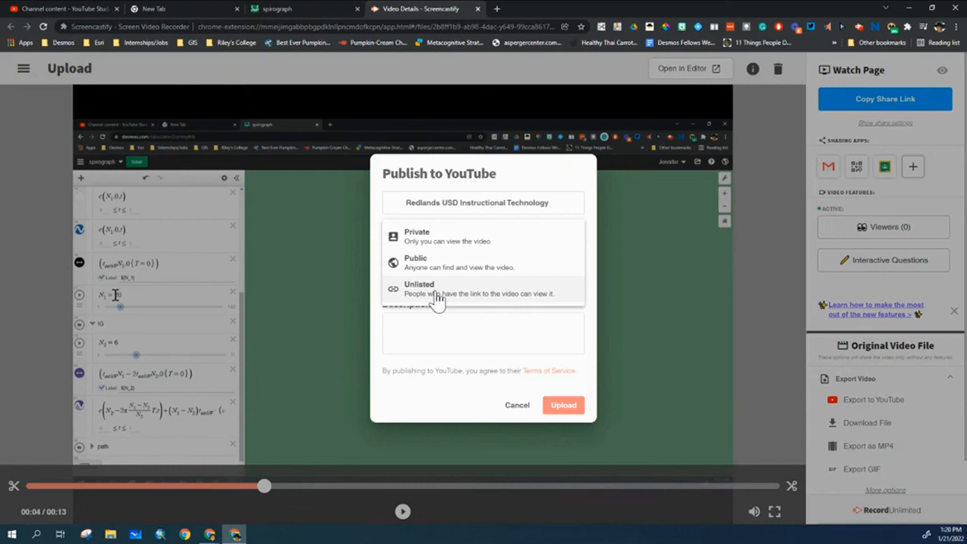
{"action": "left_click", "coordinate": [408, 291]}
{"action": "left_click", "coordinate": [403, 280]}
{"action": "left_click", "coordinate": [426, 339]}
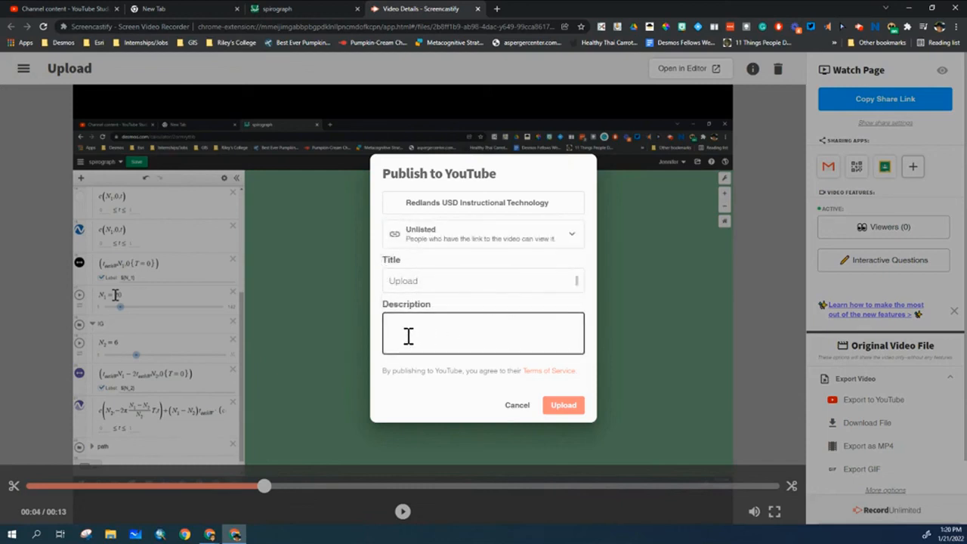
{"action": "left_click", "coordinate": [568, 414]}
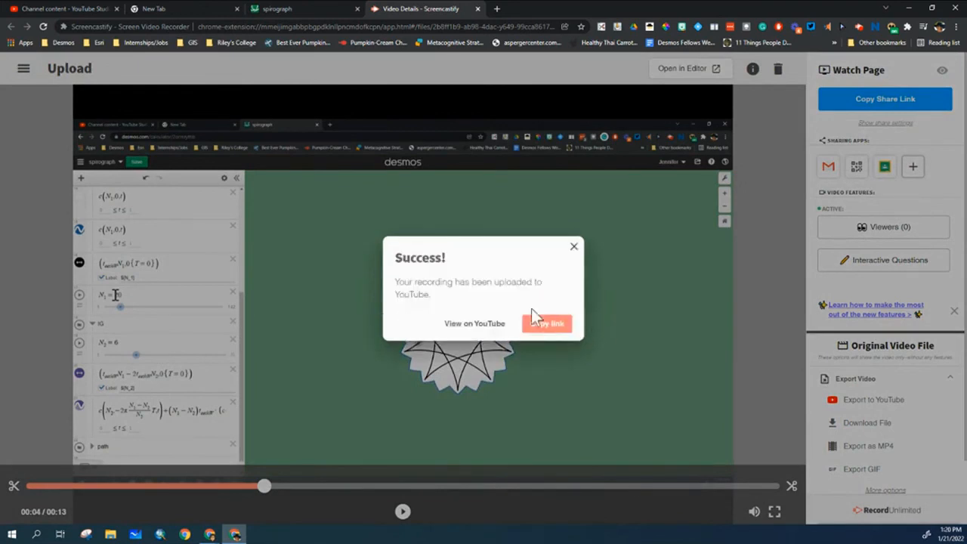
Switch to YouTube Studio, refresh the channel content, and open the newly uploaded video's details for editing.
{"action": "left_click", "coordinate": [31, 9]}
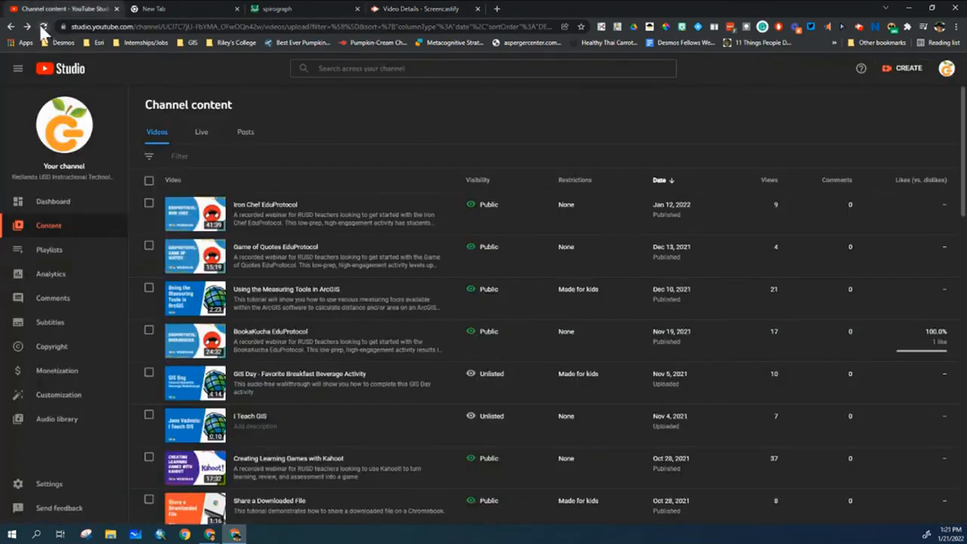
{"action": "left_click", "coordinate": [42, 25]}
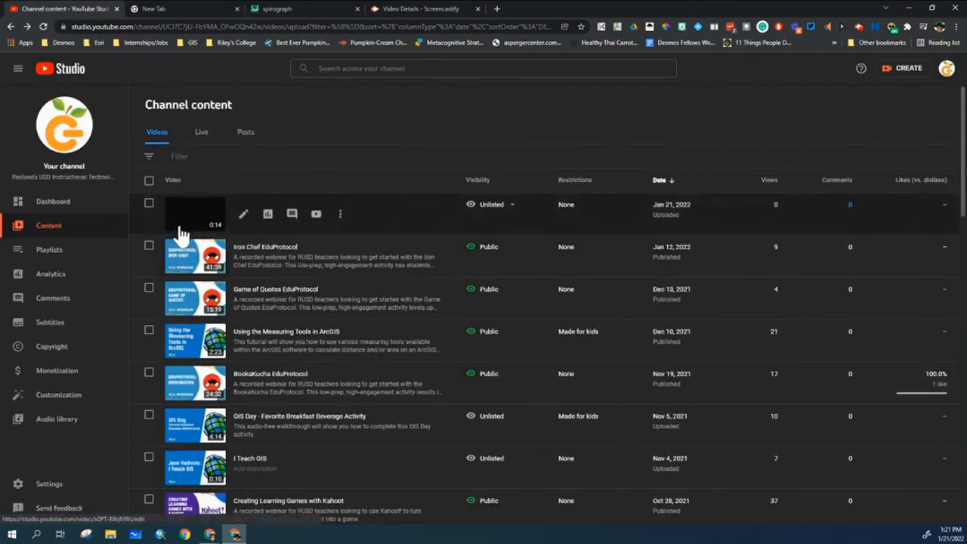
{"action": "left_click", "coordinate": [244, 216]}
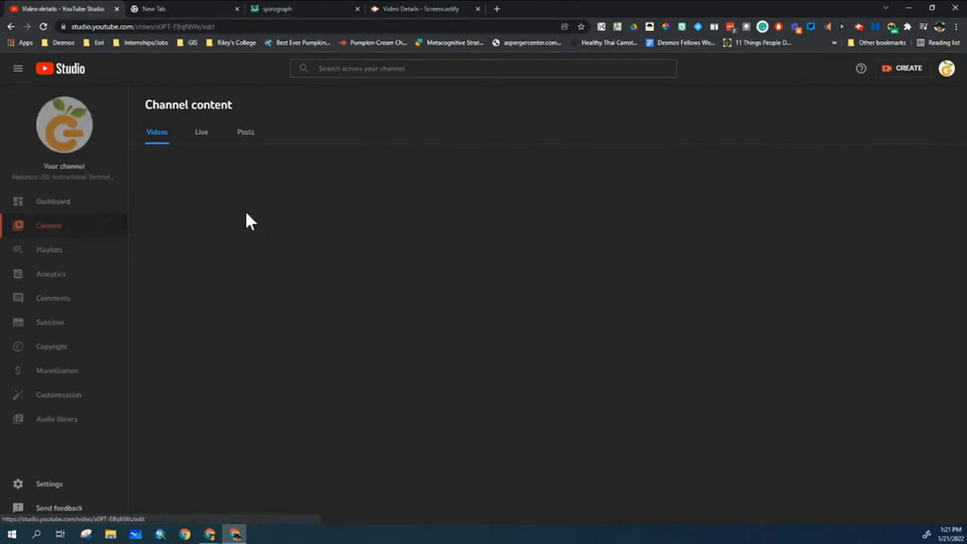
Extend the video's title to "Upload Screencastify Videos to YouTube".
{"action": "left_click", "coordinate": [185, 142]}
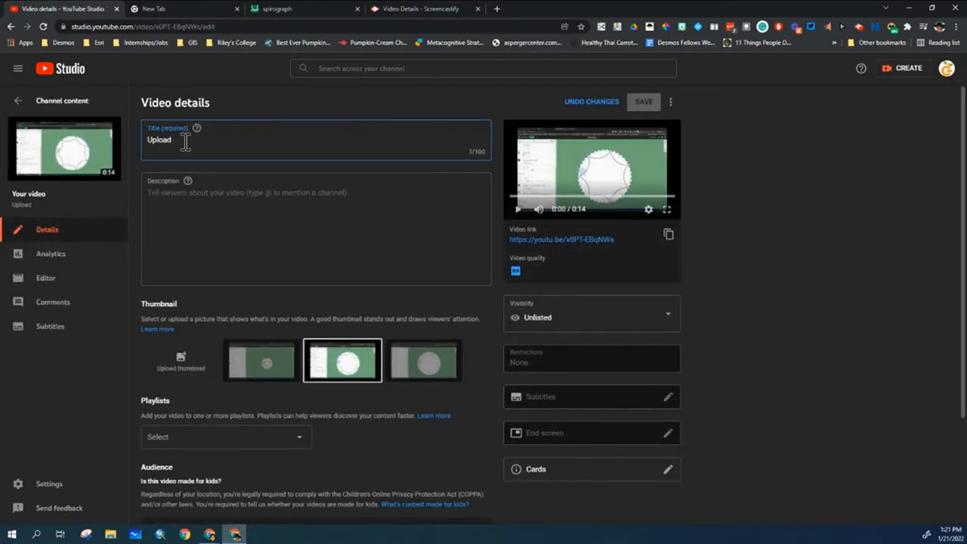
{"action": "type", "text": "Screencastify Videos"}
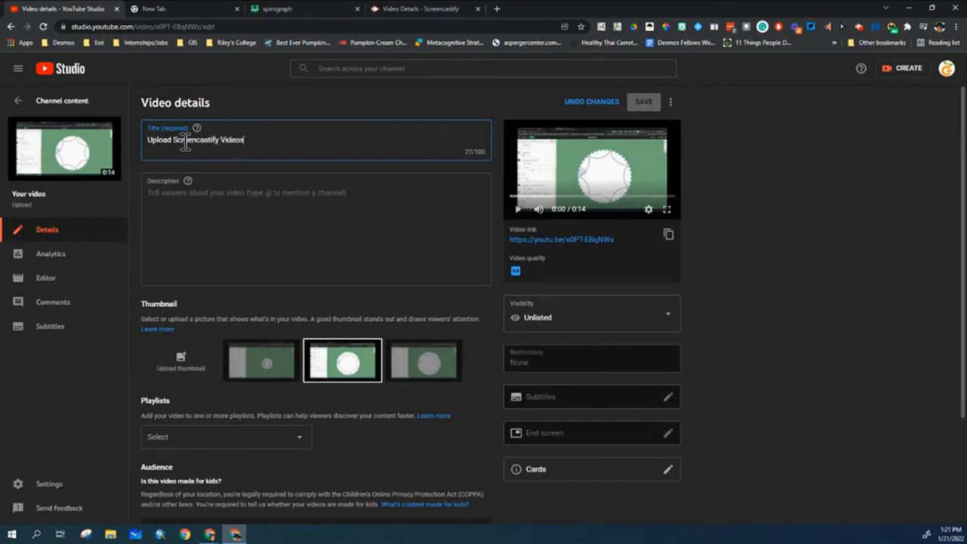
{"action": "type", "text": " to YouTube"}
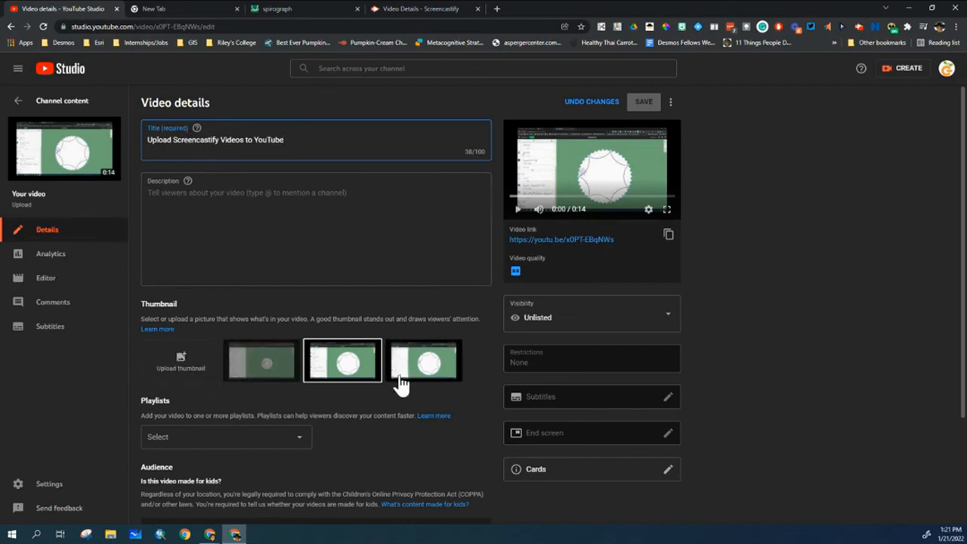
View the available playlists without choosing one, then mark the video as not made for kids.
{"action": "scroll", "coordinate": [401, 382], "scroll_direction": "down", "scroll_amount": 2}
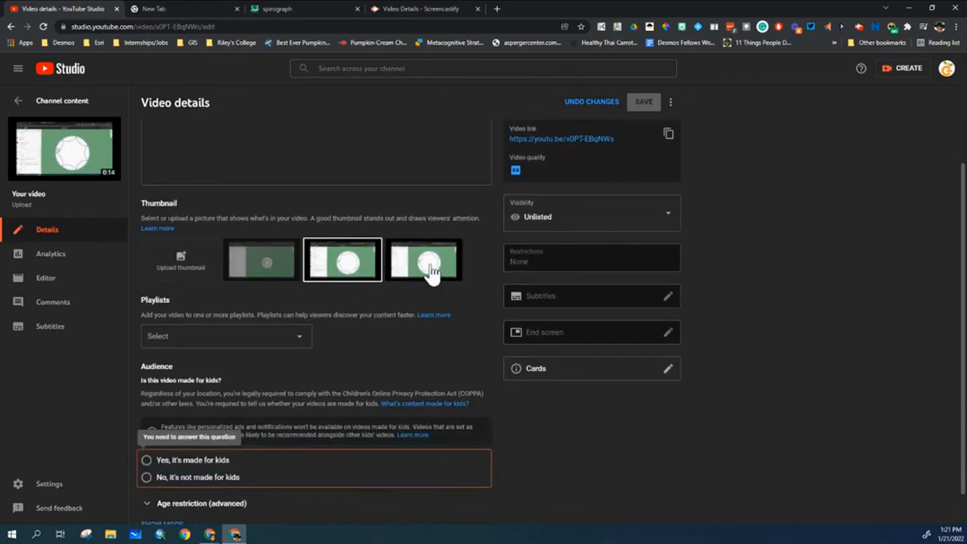
{"action": "left_click", "coordinate": [295, 339]}
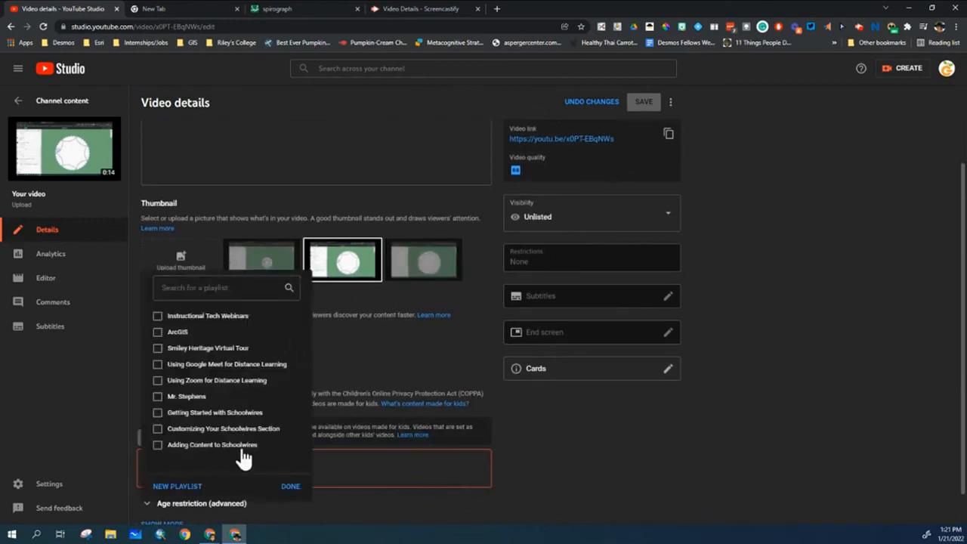
{"action": "left_click", "coordinate": [343, 357]}
{"action": "scroll", "coordinate": [343, 356], "scroll_direction": "down", "scroll_amount": 1}
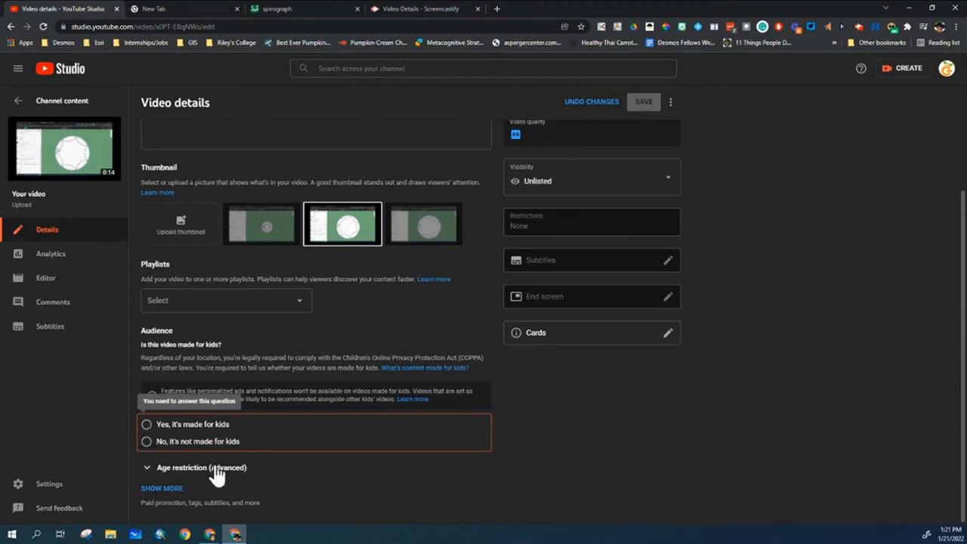
{"action": "left_click", "coordinate": [147, 442]}
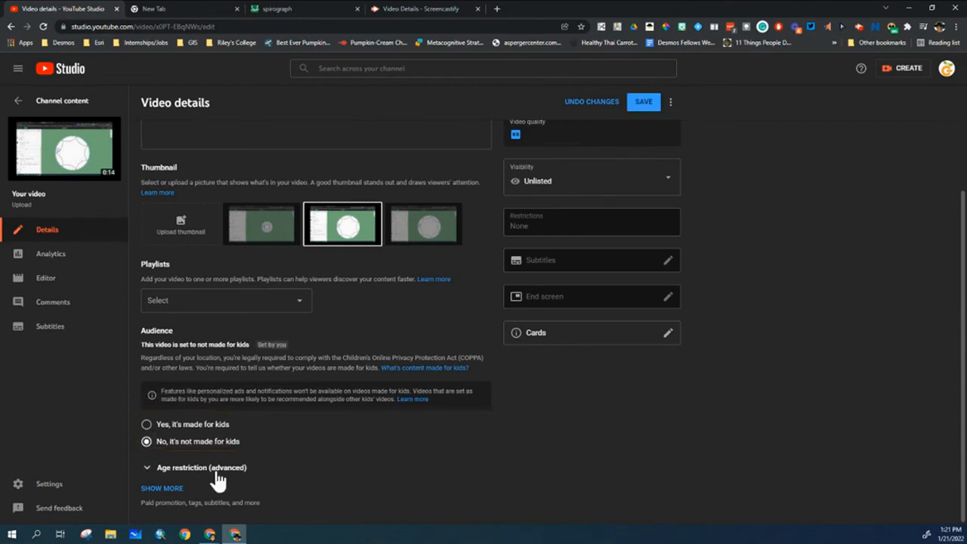
Expand and review the additional video settings through comments and ratings, then save the video details.
{"action": "left_click", "coordinate": [168, 489]}
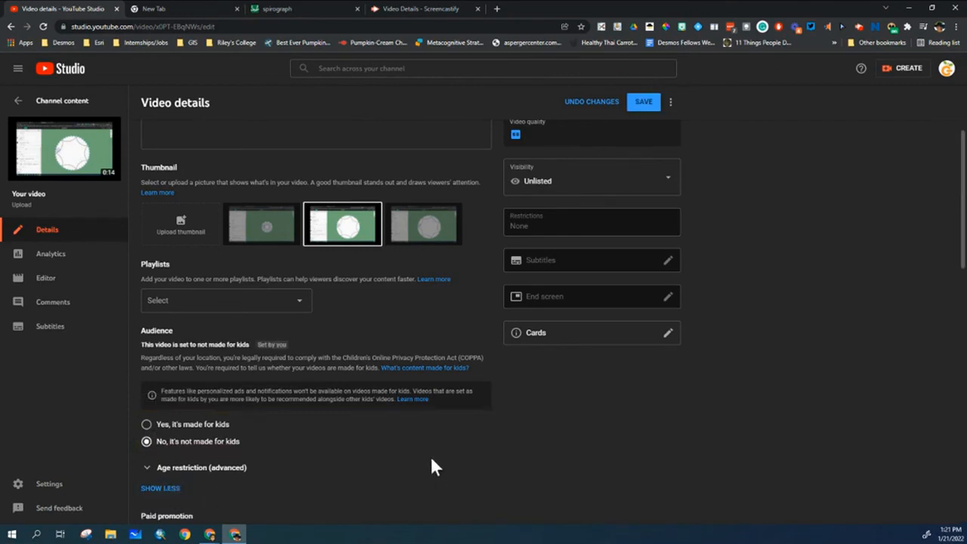
{"action": "scroll", "coordinate": [428, 458], "scroll_direction": "down", "scroll_amount": 3}
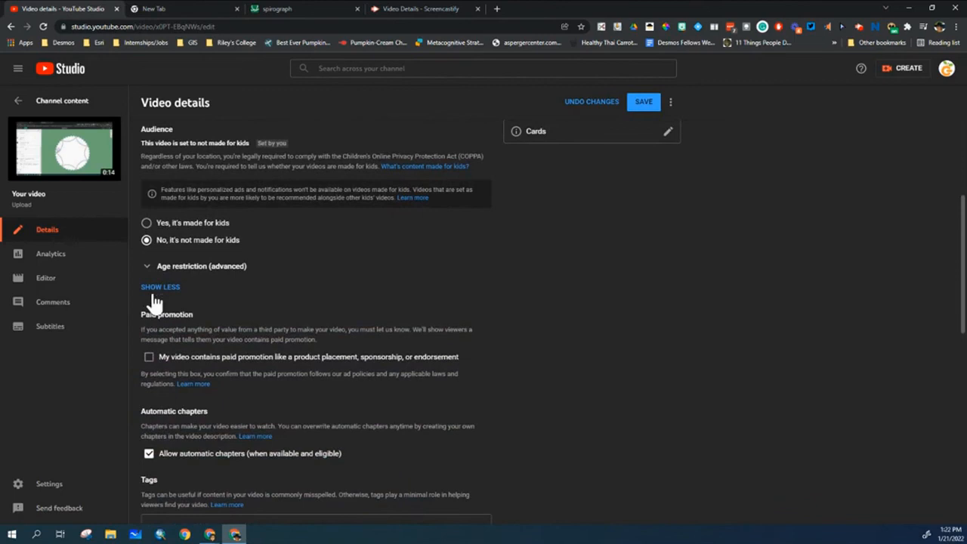
{"action": "scroll", "coordinate": [254, 495], "scroll_direction": "down", "scroll_amount": 2}
{"action": "scroll", "coordinate": [253, 492], "scroll_direction": "down", "scroll_amount": 5}
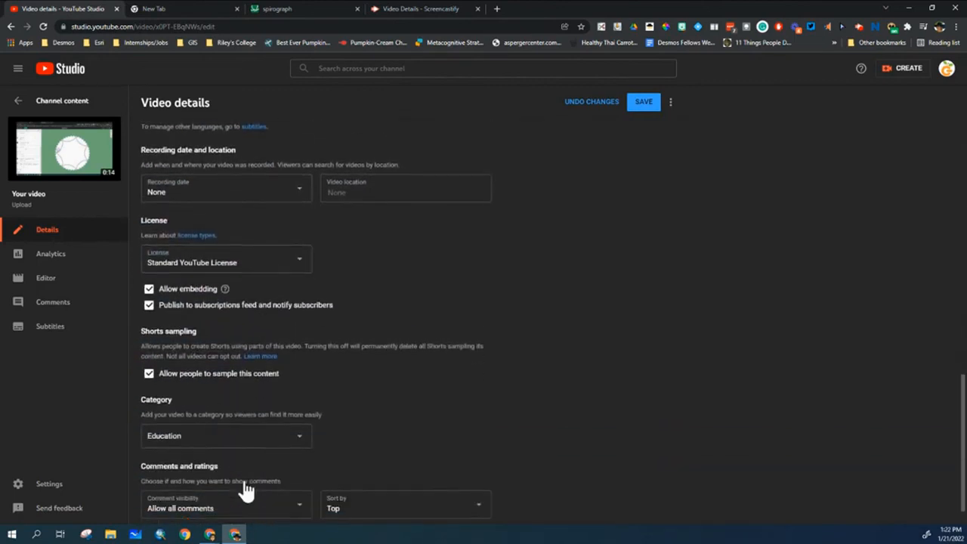
{"action": "scroll", "coordinate": [246, 490], "scroll_direction": "down", "scroll_amount": 1}
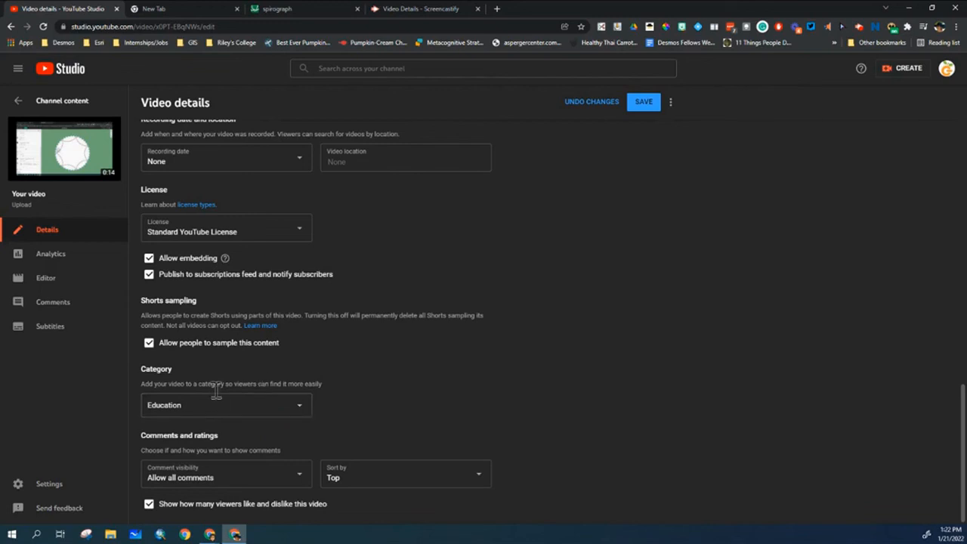
{"action": "scroll", "coordinate": [210, 390], "scroll_direction": "up", "scroll_amount": 10}
{"action": "scroll", "coordinate": [224, 386], "scroll_direction": "up", "scroll_amount": 3}
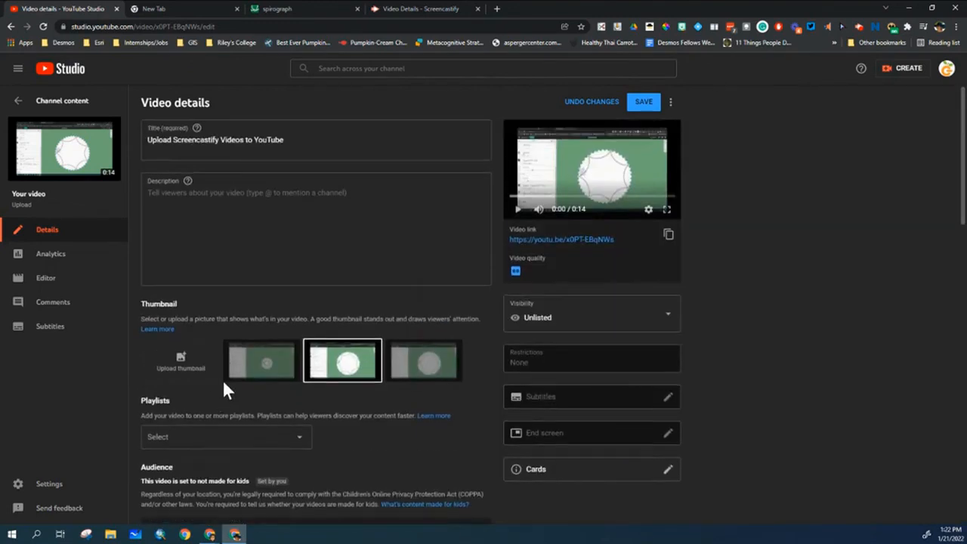
{"action": "left_click", "coordinate": [642, 103]}
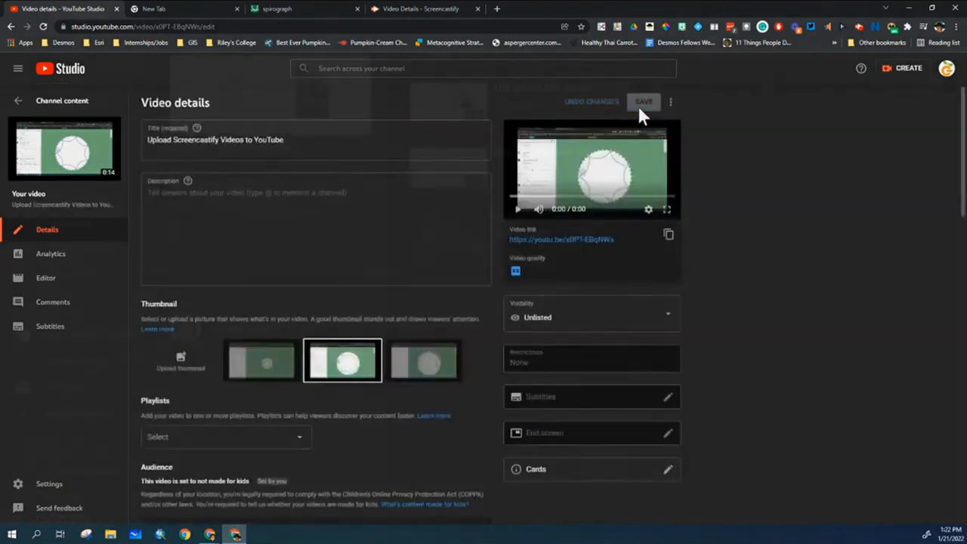